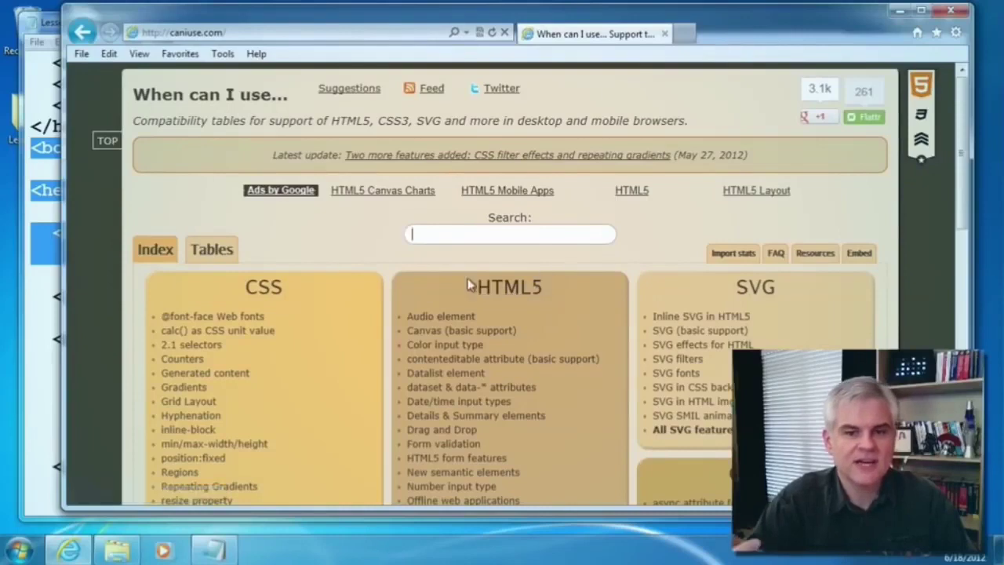
# - Open the HTML5 form features compatibility table, examine its browser support, and close the browser window
pyautogui.click(411, 457)
pyautogui.scroll(-5, 174, 357)
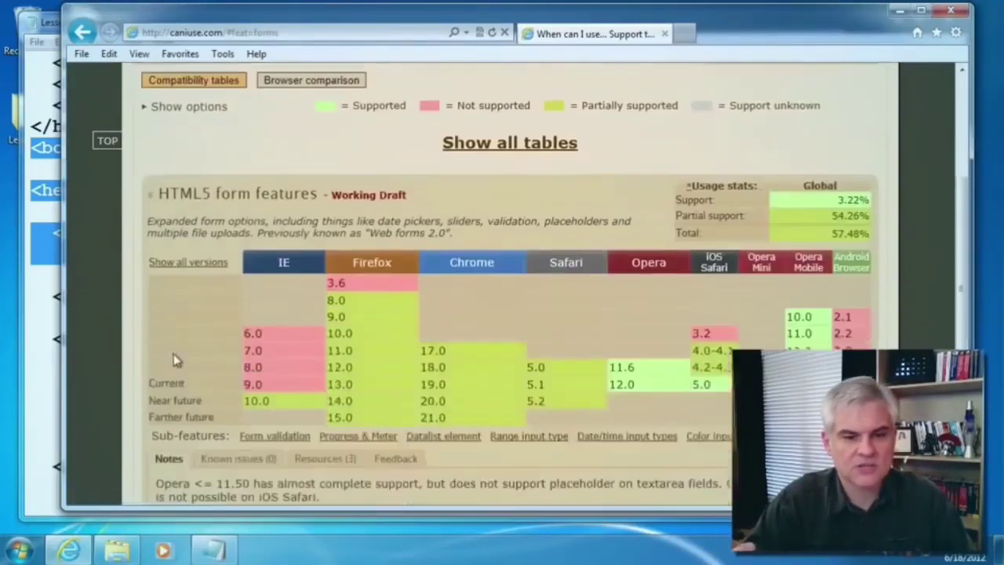
pyautogui.scroll(4, 174, 359)
pyautogui.scroll(-2, 174, 361)
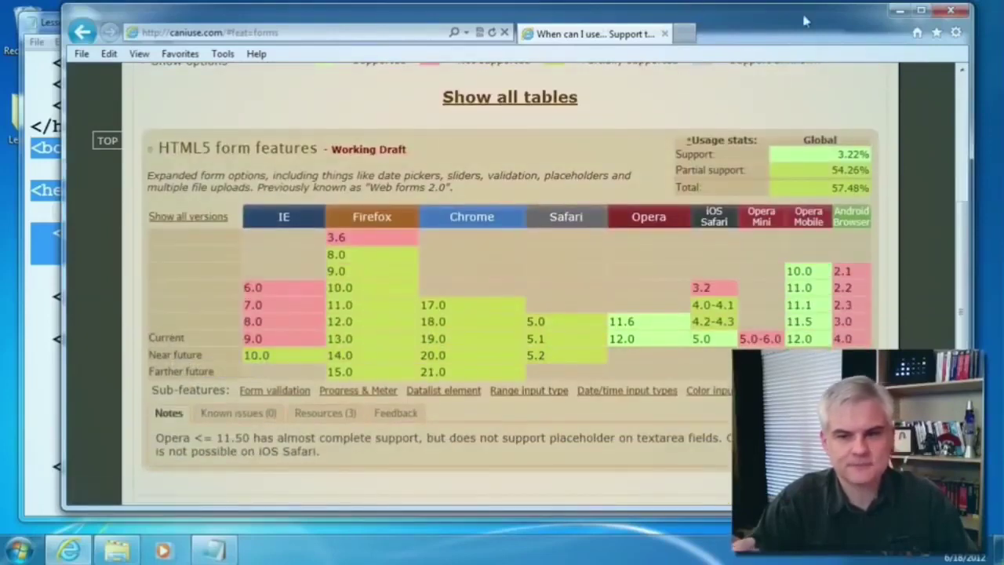
pyautogui.click(951, 11)
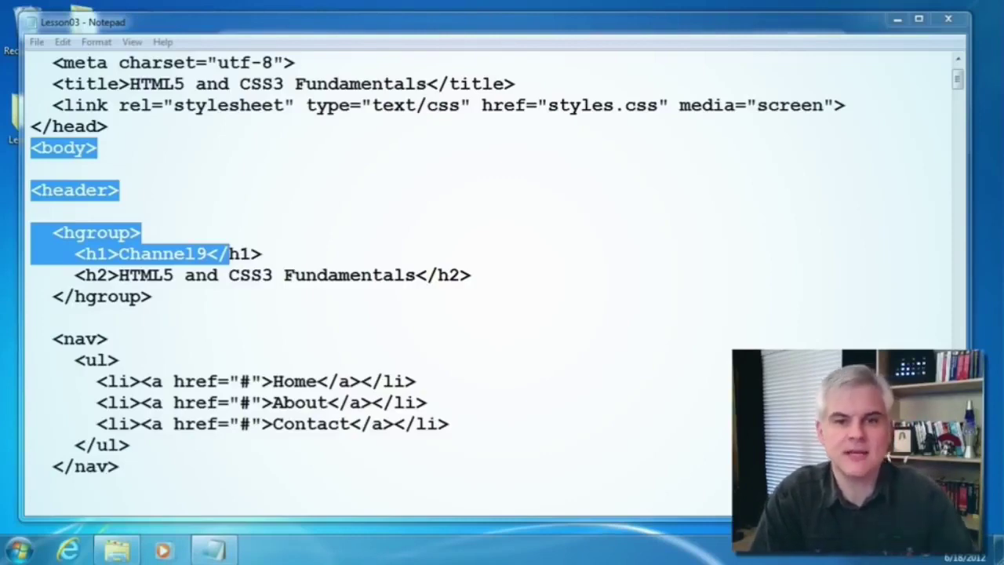
# - In a new browser window, open the "html5 Edition for Web Authors" favorite and highlight "Draft 29" in the draft date line
pyautogui.click(69, 551)
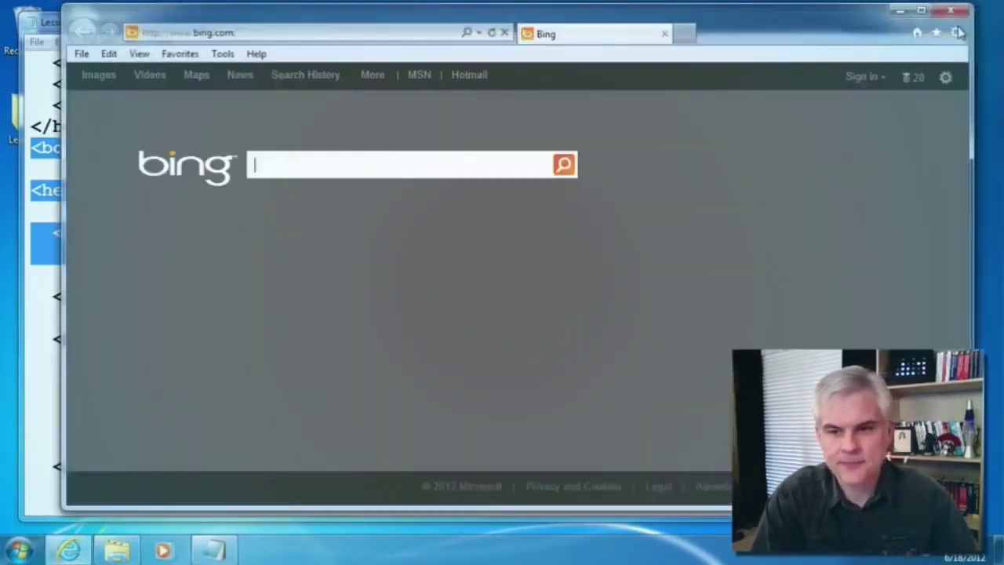
pyautogui.click(958, 33)
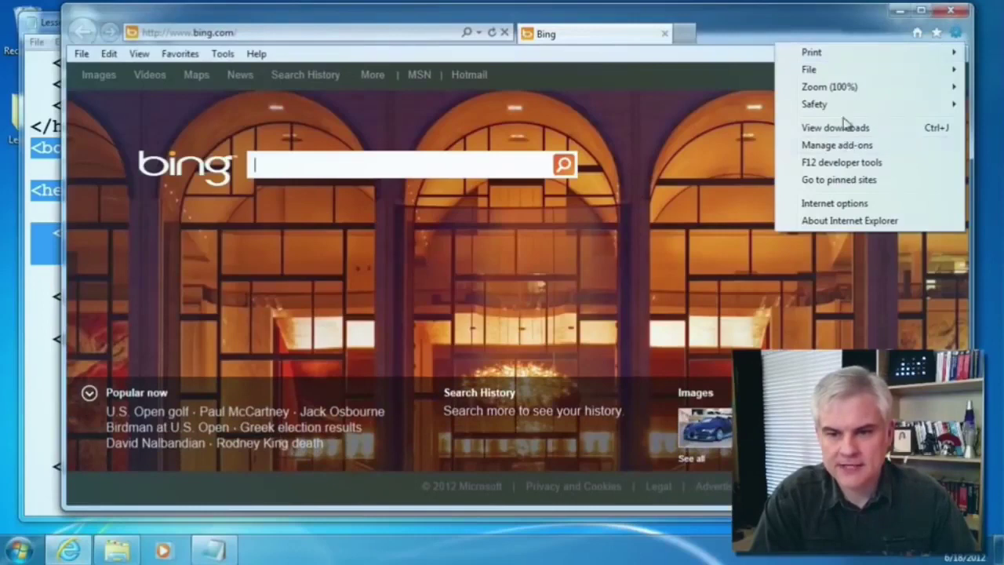
pyautogui.click(937, 34)
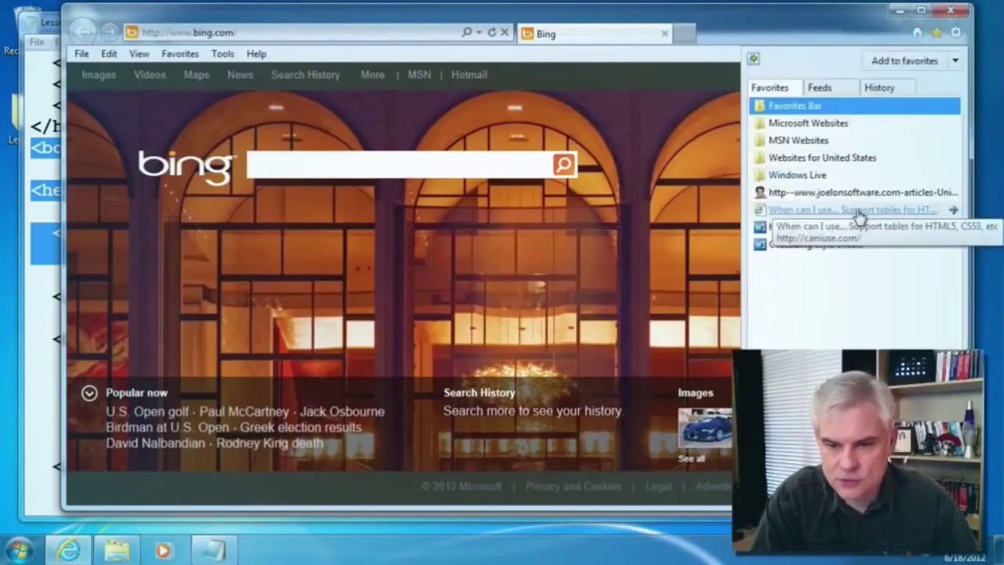
pyautogui.click(875, 230)
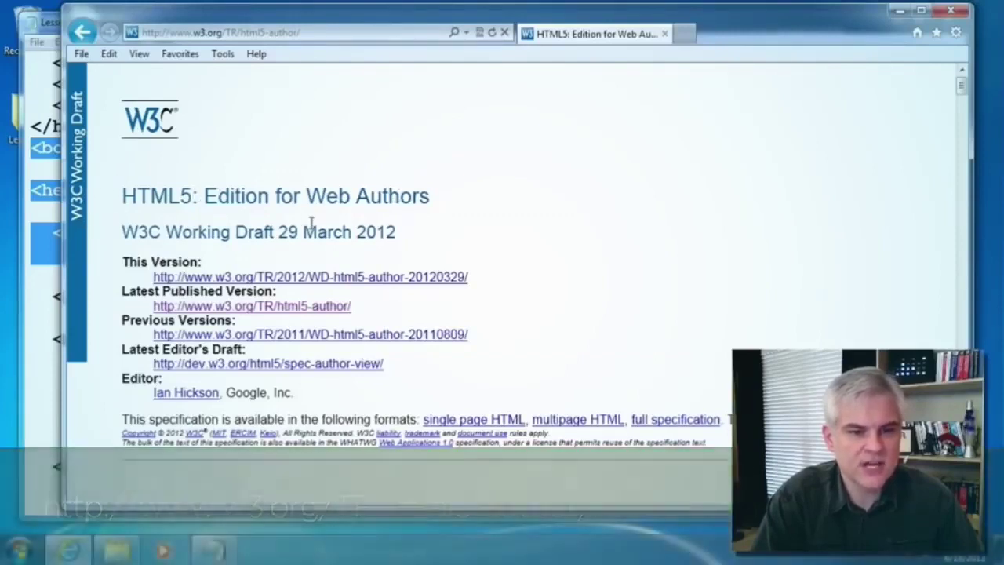
pyautogui.moveTo(297, 232); pyautogui.dragTo(235, 233)
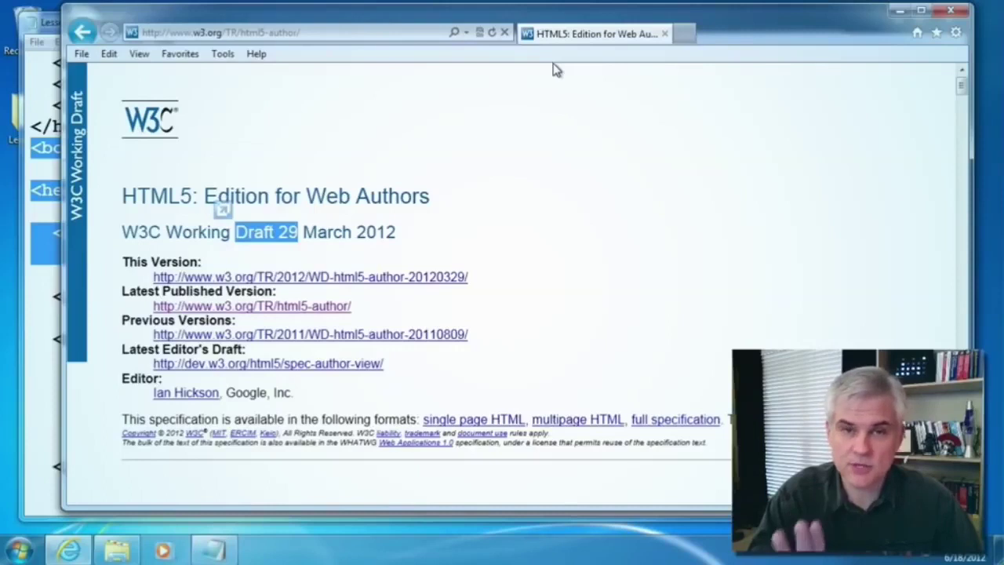
pyautogui.click(651, 54)
pyautogui.click(652, 53)
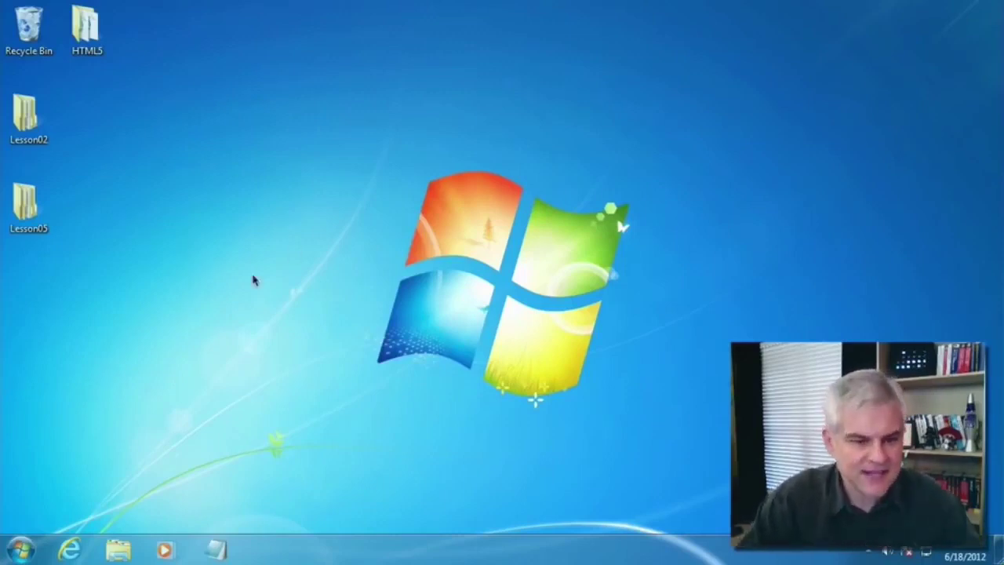
# - Open the Lesson02 web page from the After folder inside the desktop's Lesson02 folder
pyautogui.doubleClick(25, 114)
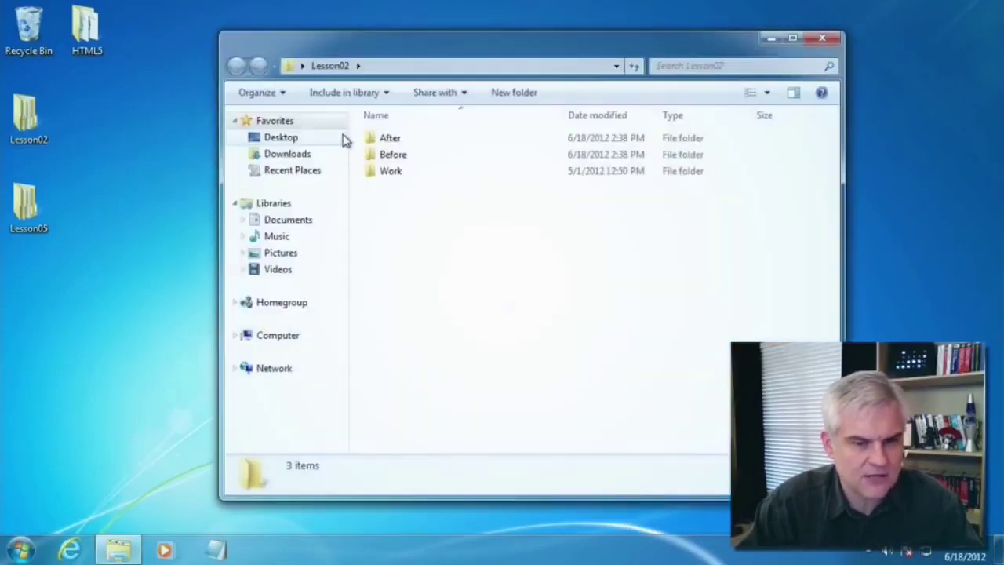
pyautogui.doubleClick(391, 139)
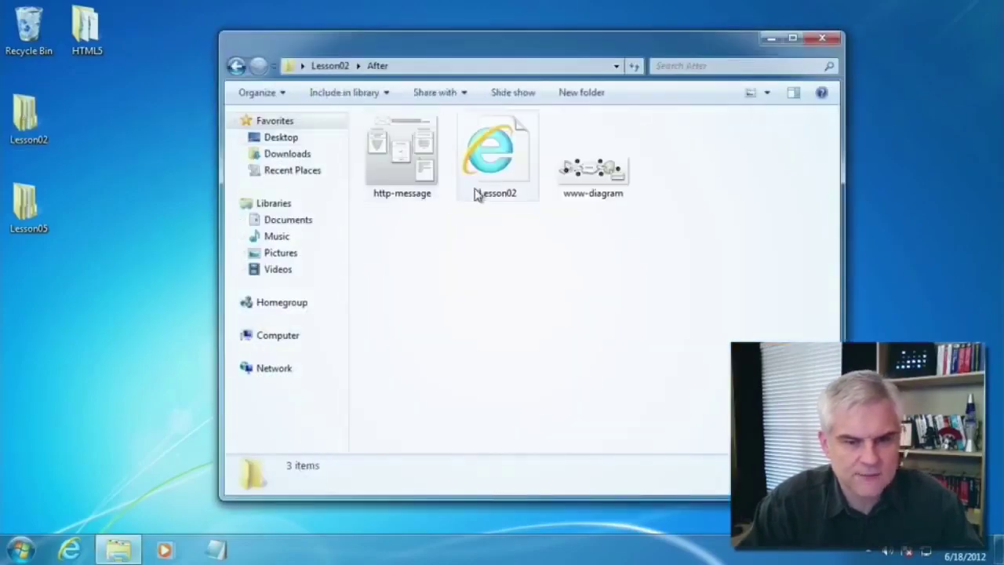
pyautogui.click(506, 174)
pyautogui.doubleClick(506, 174)
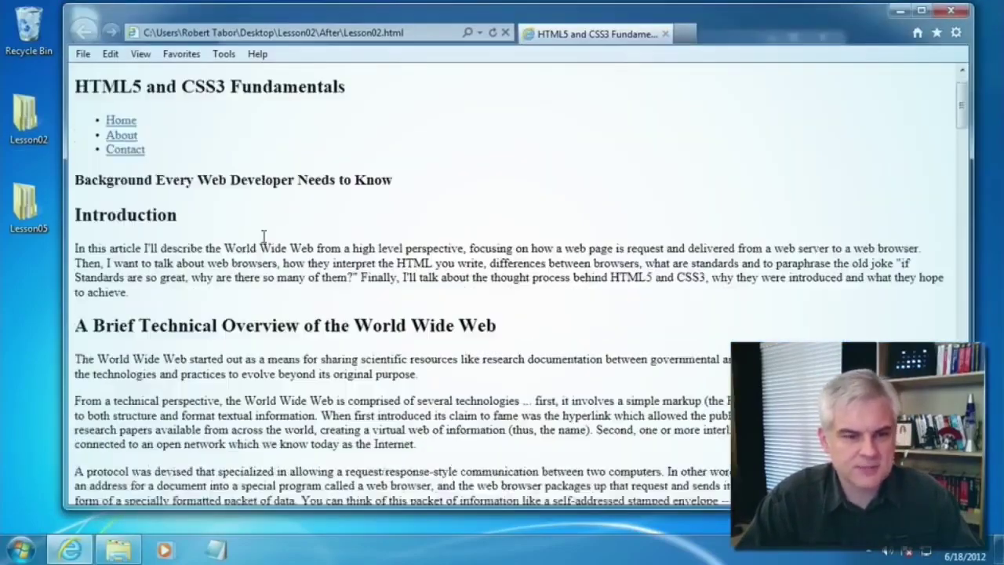
# - Examine the "What Are Domain Names?" section, highlighting from "Why the series of numbers?" through the mit.edu address example
pyautogui.scroll(-5, 265, 239)
pyautogui.scroll(-10, 265, 239)
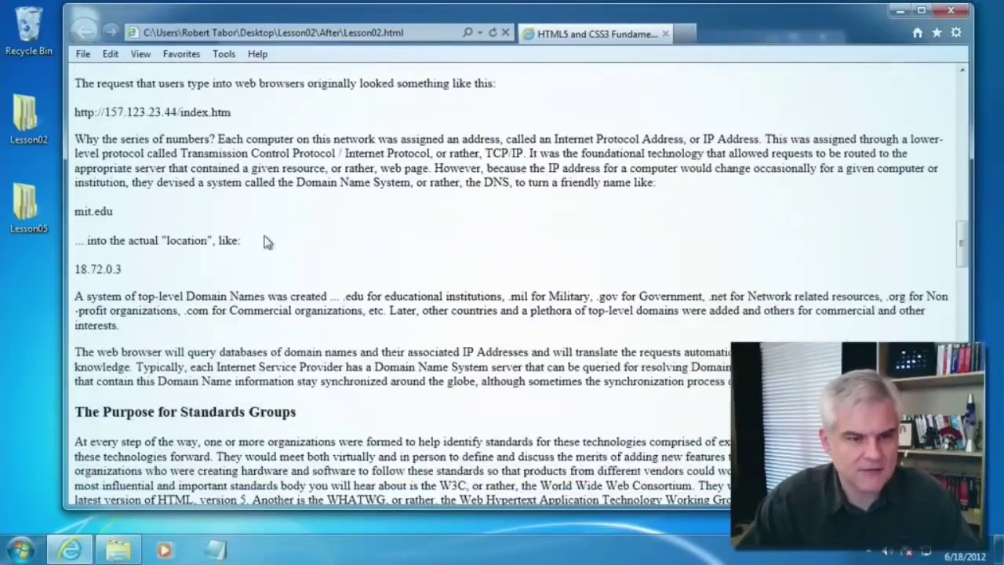
pyautogui.scroll(2, 222, 188)
pyautogui.moveTo(78, 208); pyautogui.dragTo(232, 247)
pyautogui.moveTo(76, 270); pyautogui.dragTo(153, 404)
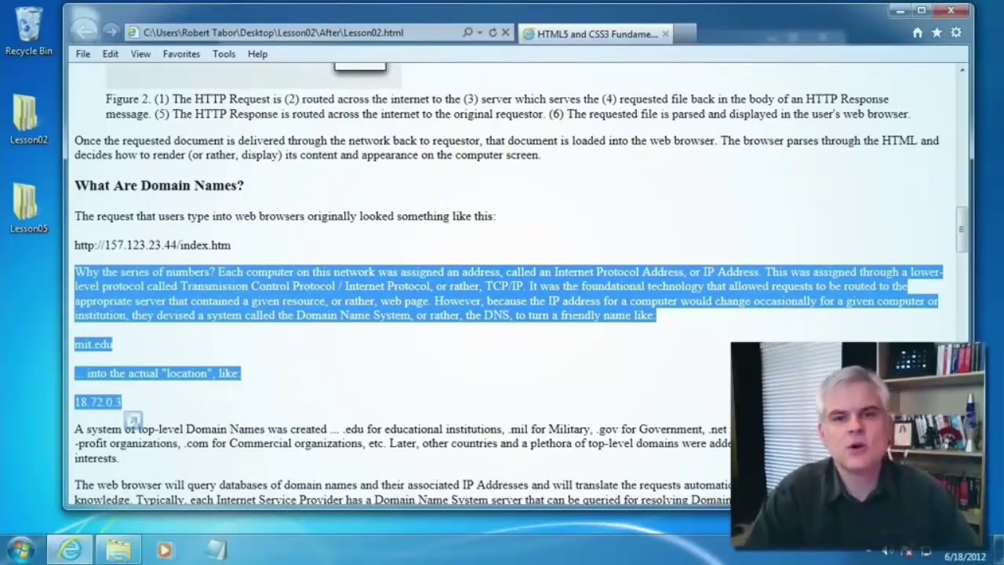
# - Load the W3C "html5 Edition for Web Authors" specification from the favorites and look through its table of contents
pyautogui.click(937, 32)
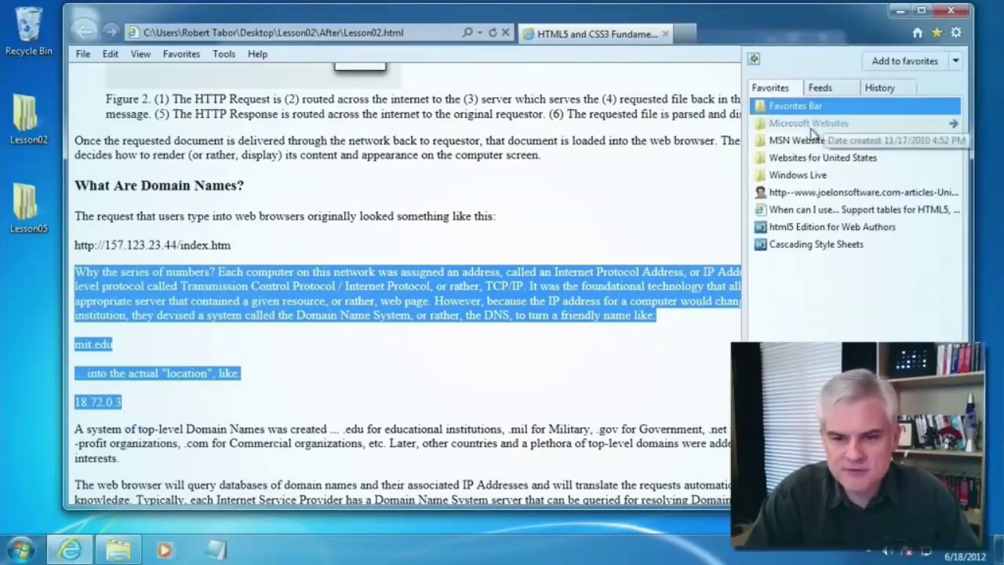
pyautogui.click(838, 229)
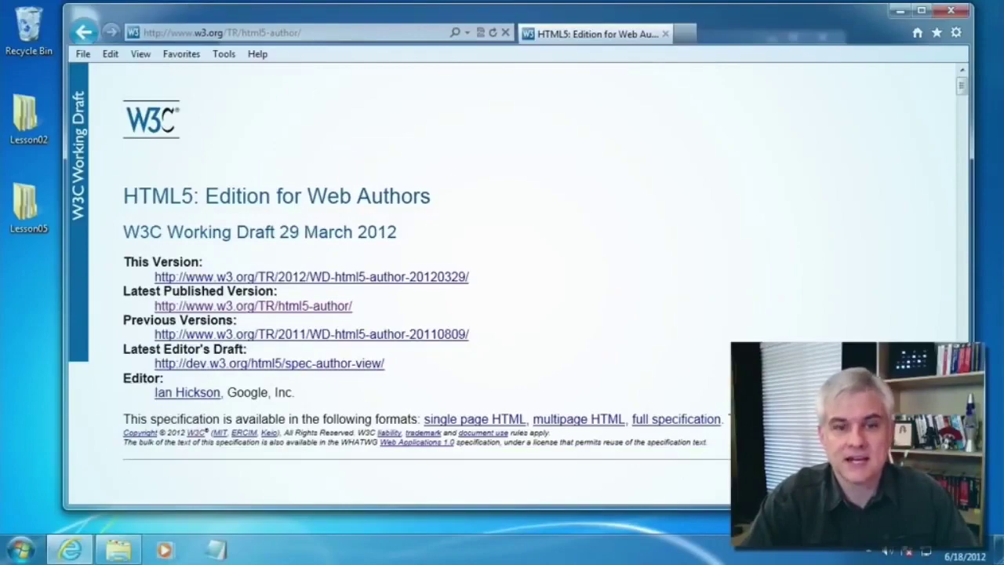
pyautogui.scroll(-15, 486, 149)
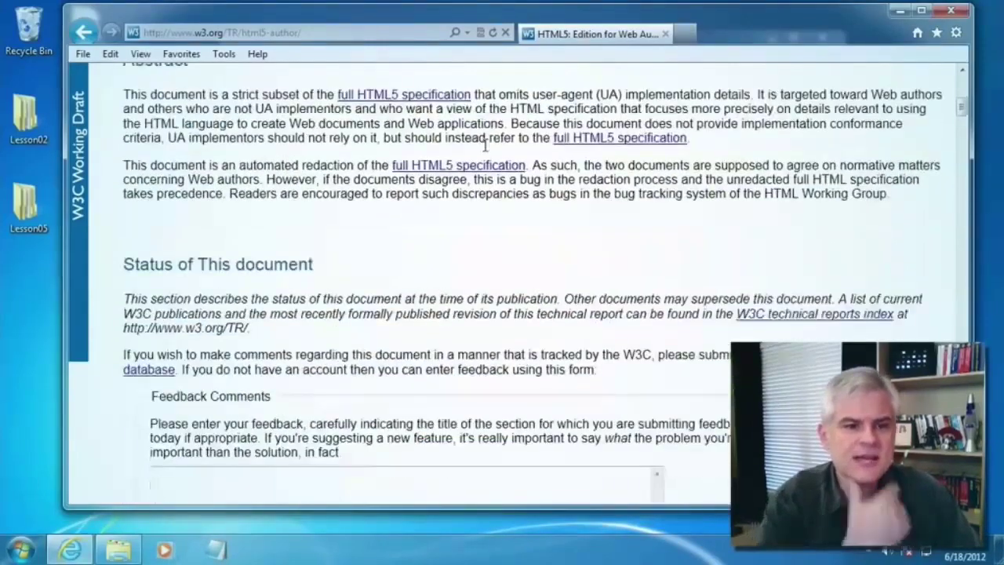
pyautogui.scroll(-7, 486, 145)
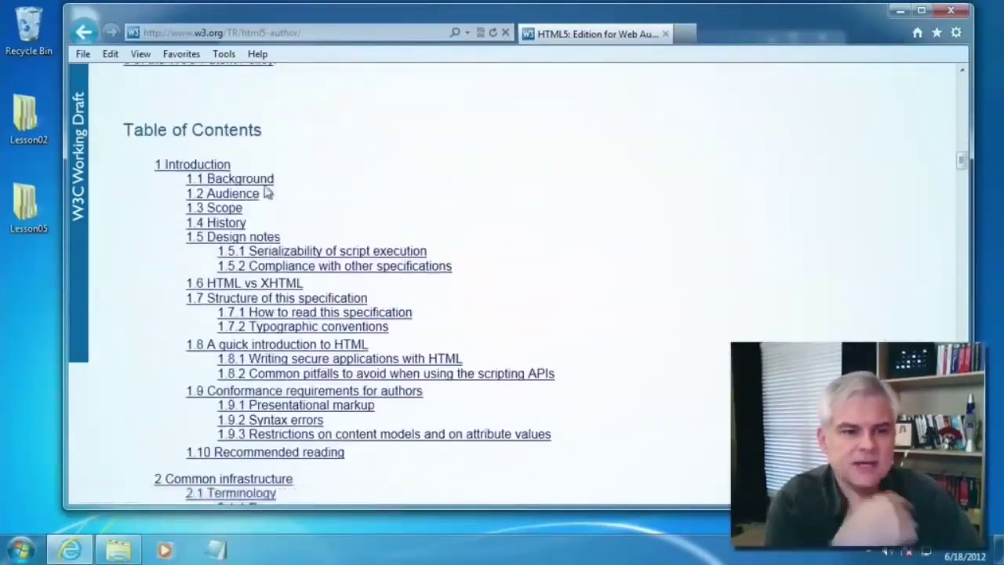
pyautogui.scroll(-10, 483, 186)
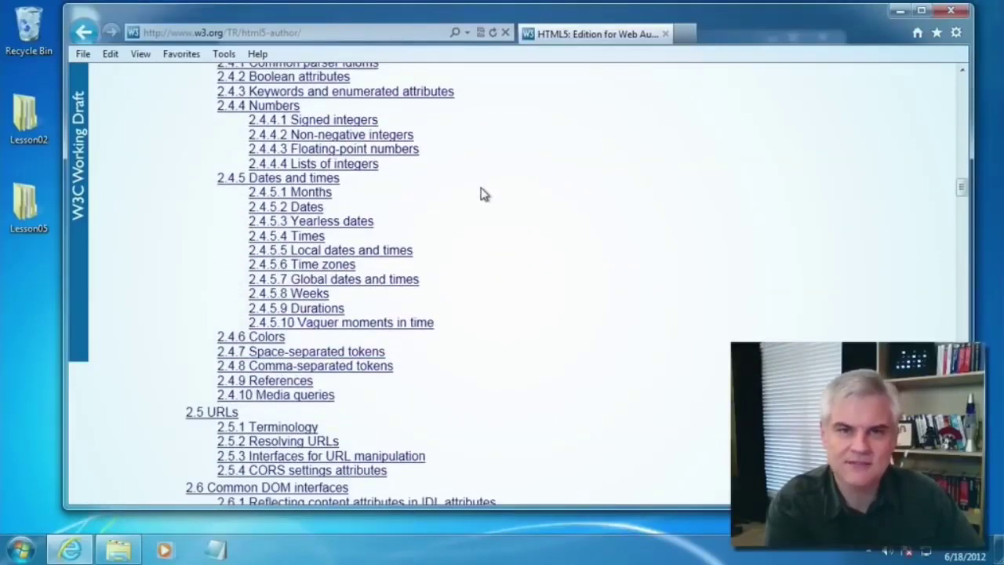
pyautogui.scroll(5, 479, 189)
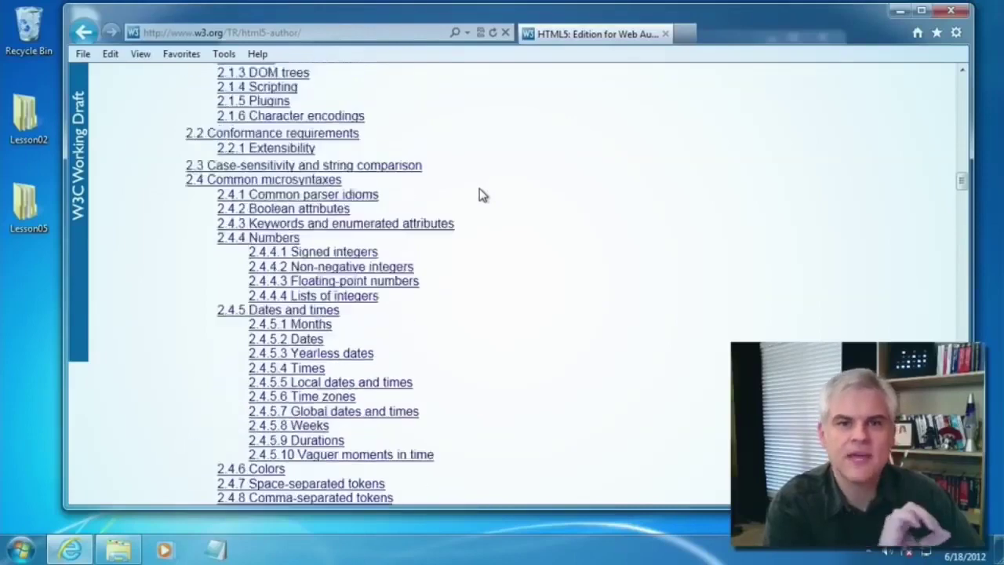
pyautogui.scroll(5, 479, 189)
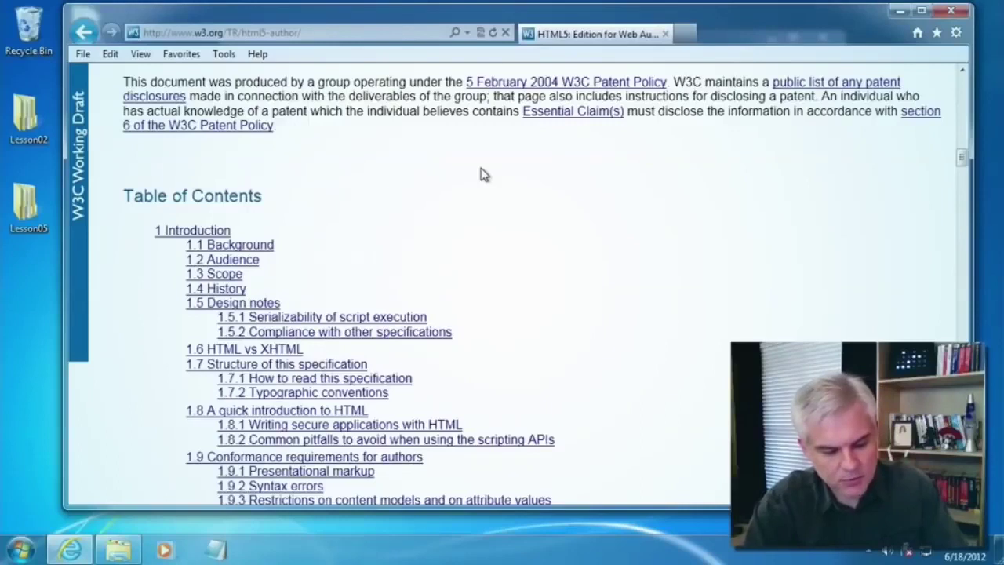
# - Find "the strong elem" on the specification page and open section 4.6.3, The strong element, in a new tab
pyautogui.hotkey('ctrl', 'f')
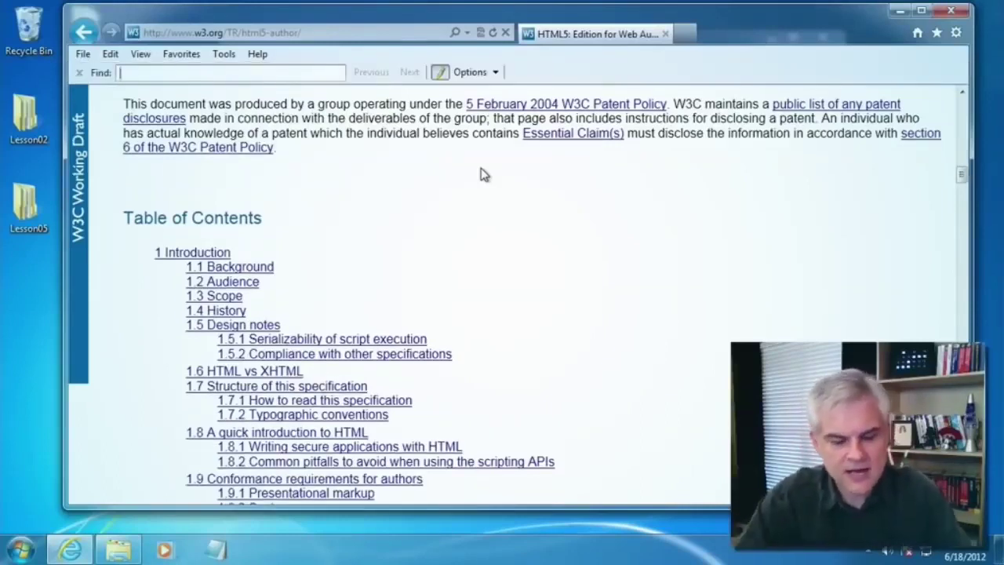
pyautogui.write('the strong elem')
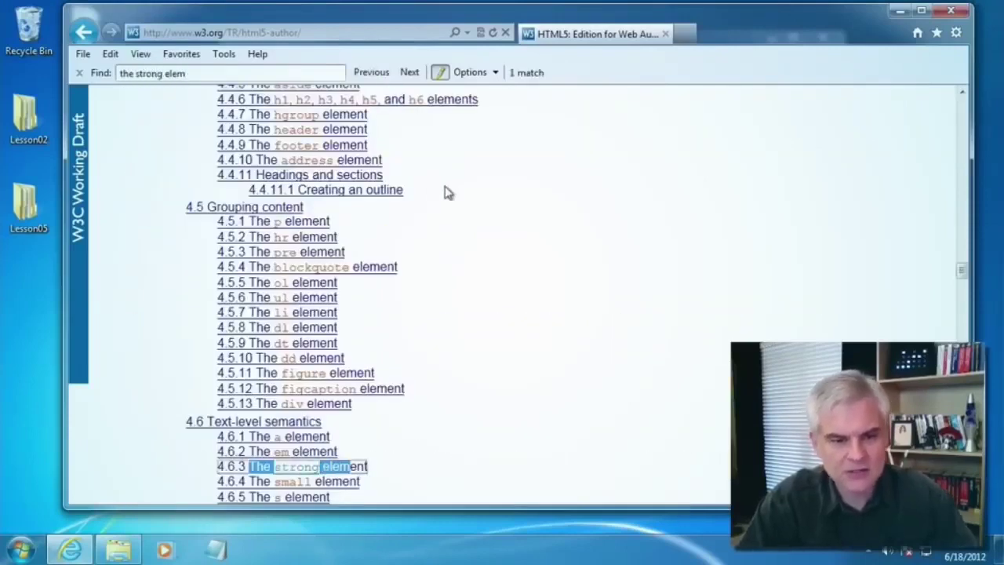
pyautogui.scroll(-5, 547, 270)
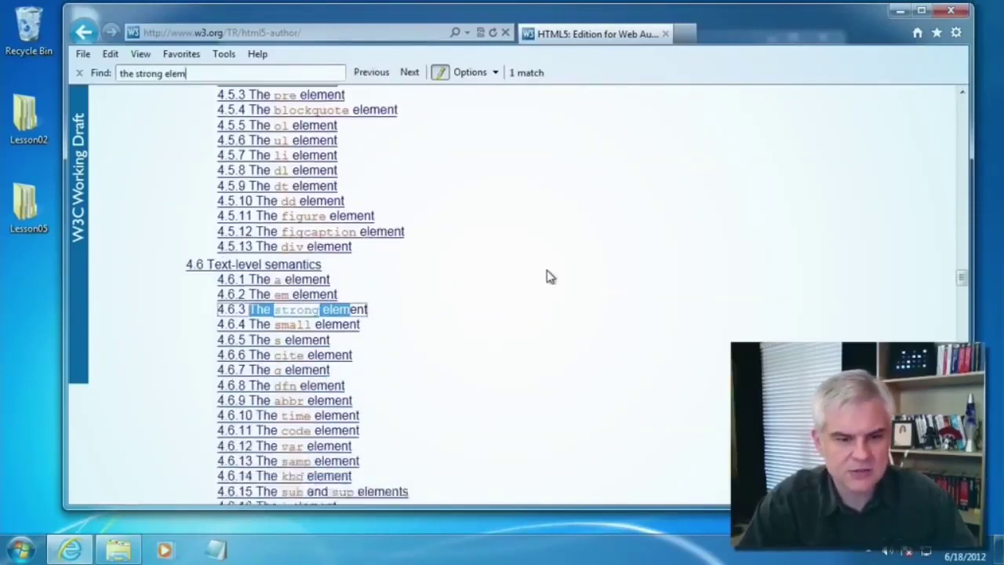
pyautogui.rightClick(256, 284)
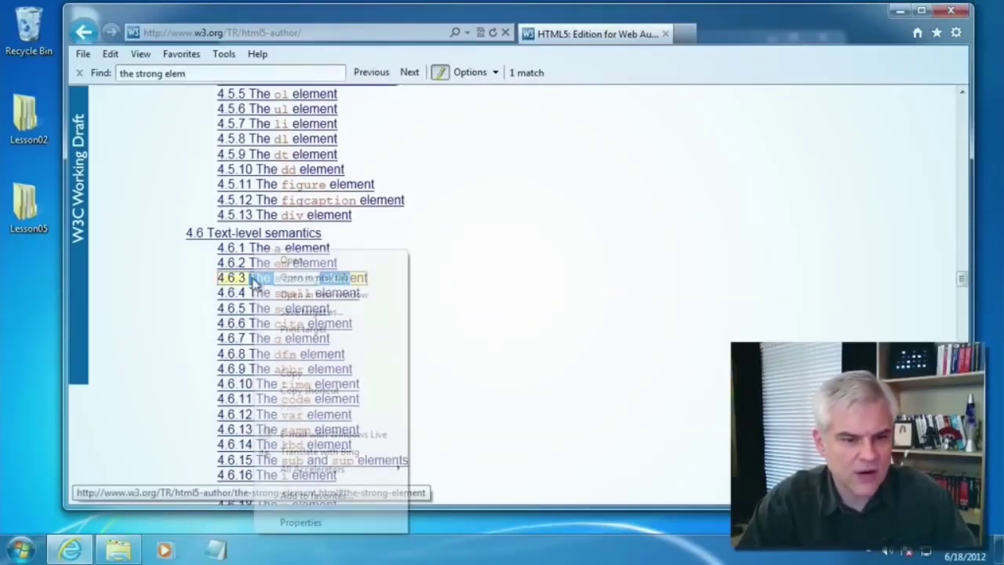
pyautogui.click(303, 280)
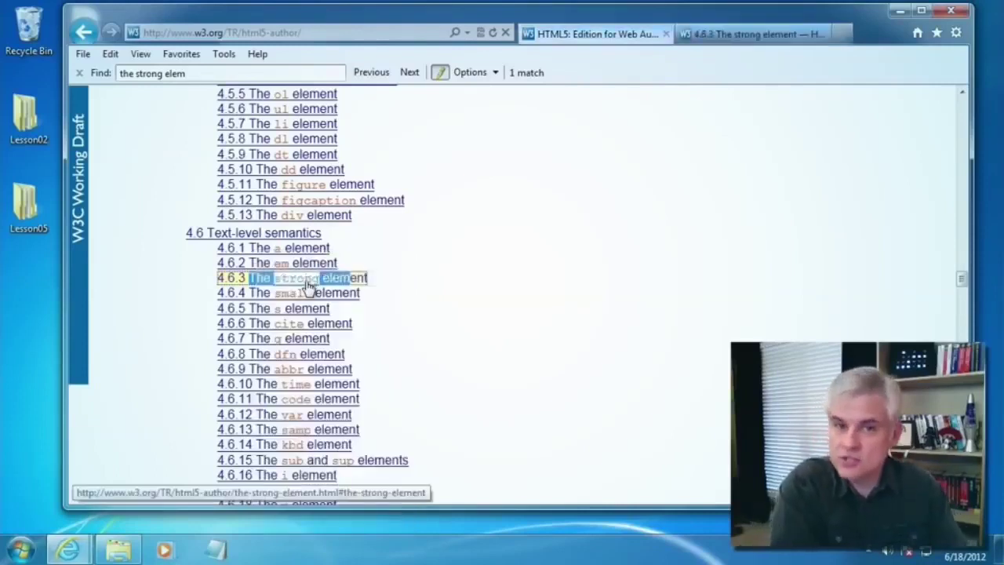
pyautogui.click(735, 36)
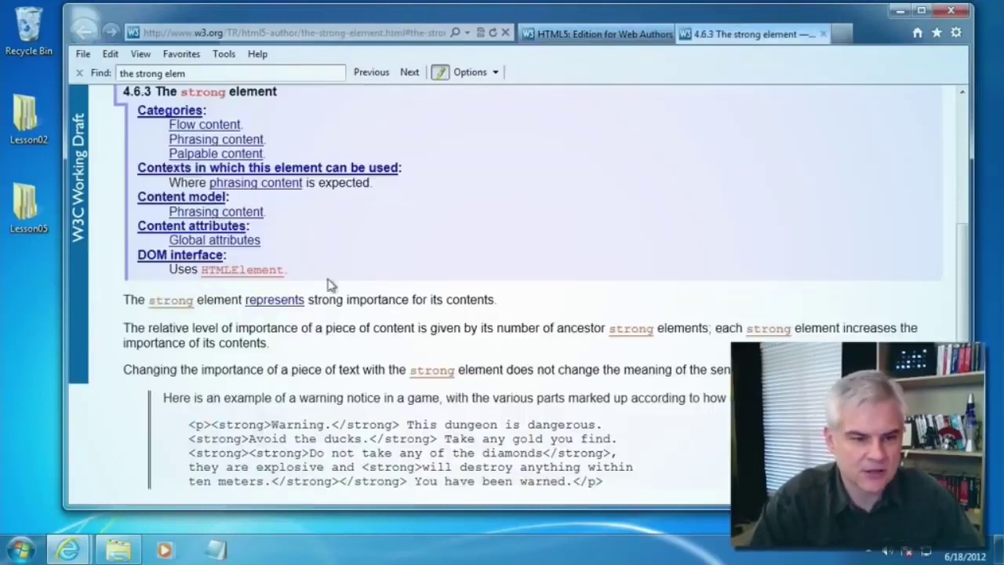
# - Review the strong element's description and warning notice code example by highlighting them, and close that tab
pyautogui.moveTo(124, 300); pyautogui.dragTo(180, 343)
pyautogui.scroll(-1, 219, 350)
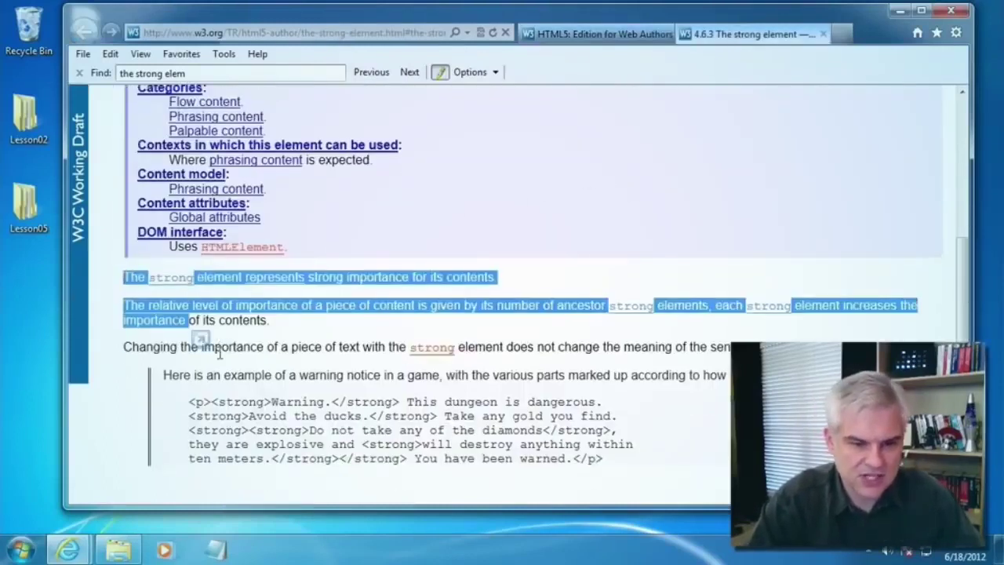
pyautogui.moveTo(219, 401); pyautogui.dragTo(362, 430)
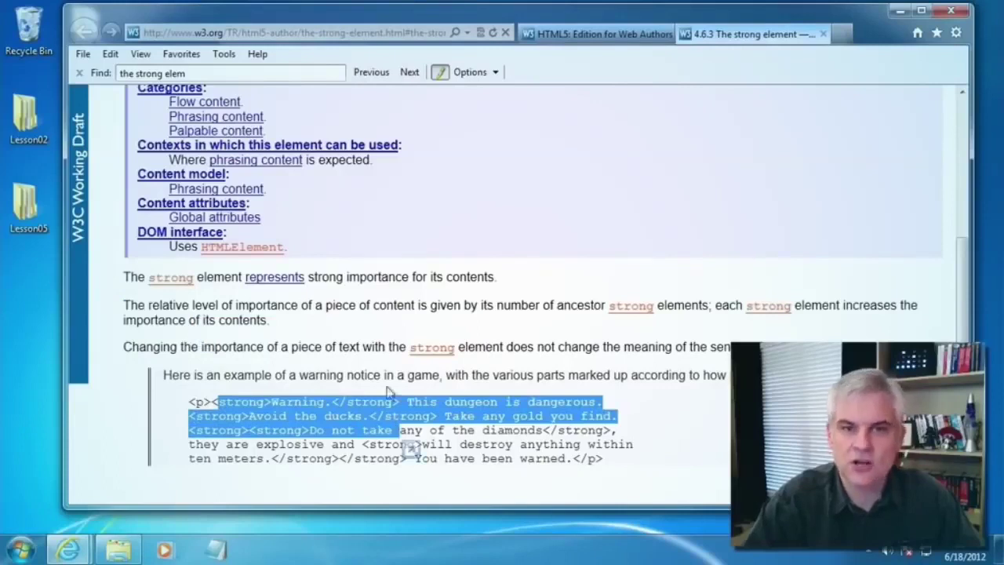
pyautogui.click(541, 237)
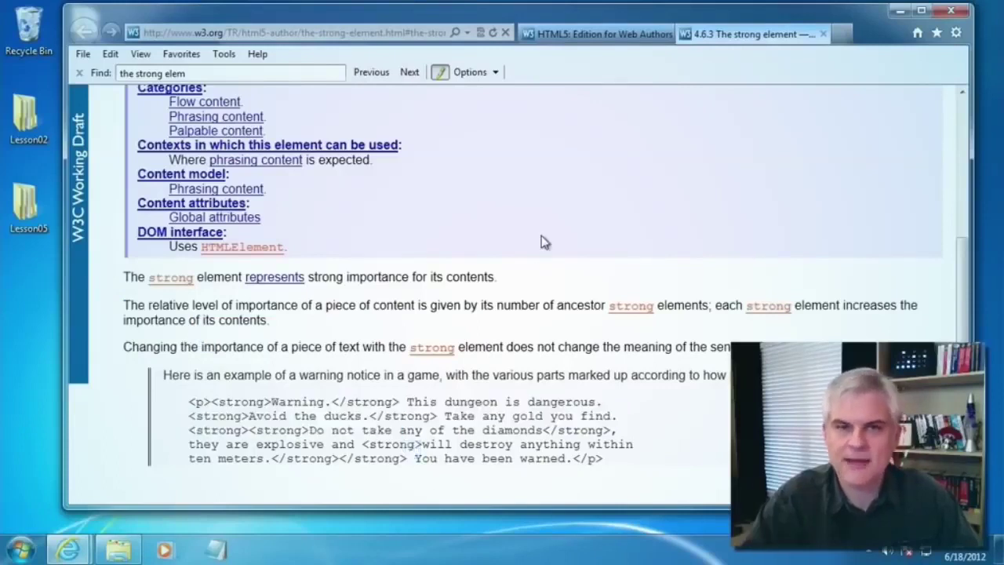
pyautogui.click(823, 36)
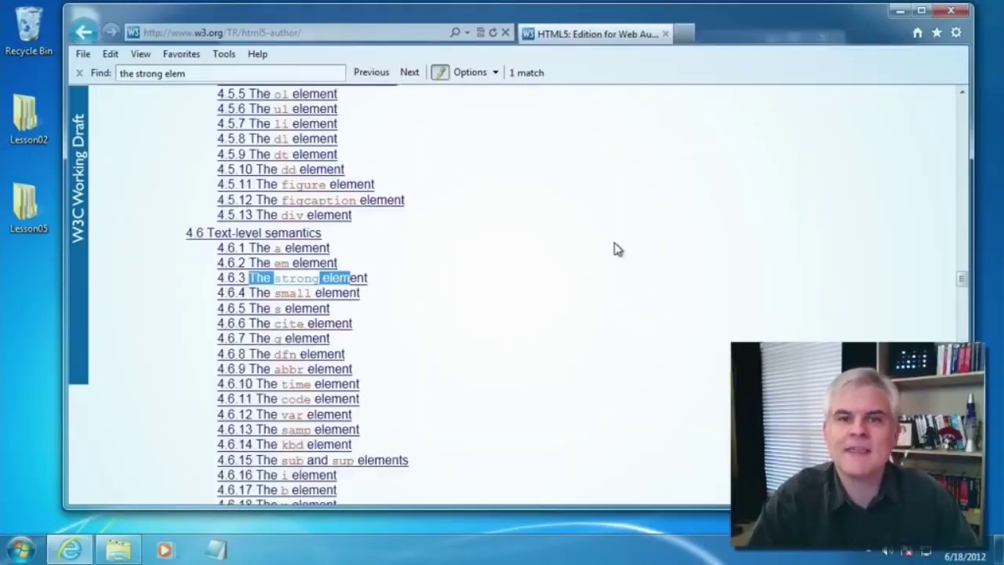
# - Find "paragra" in the specification's table of contents and open section 3.2.5.3, Paragraphs, in a new tab
pyautogui.scroll(3, 464, 285)
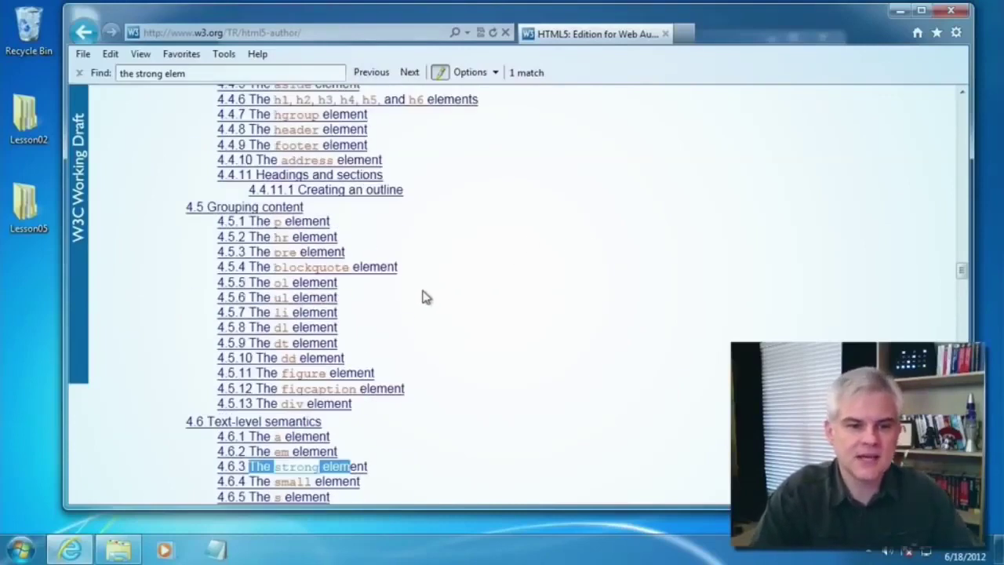
pyautogui.scroll(7, 479, 285)
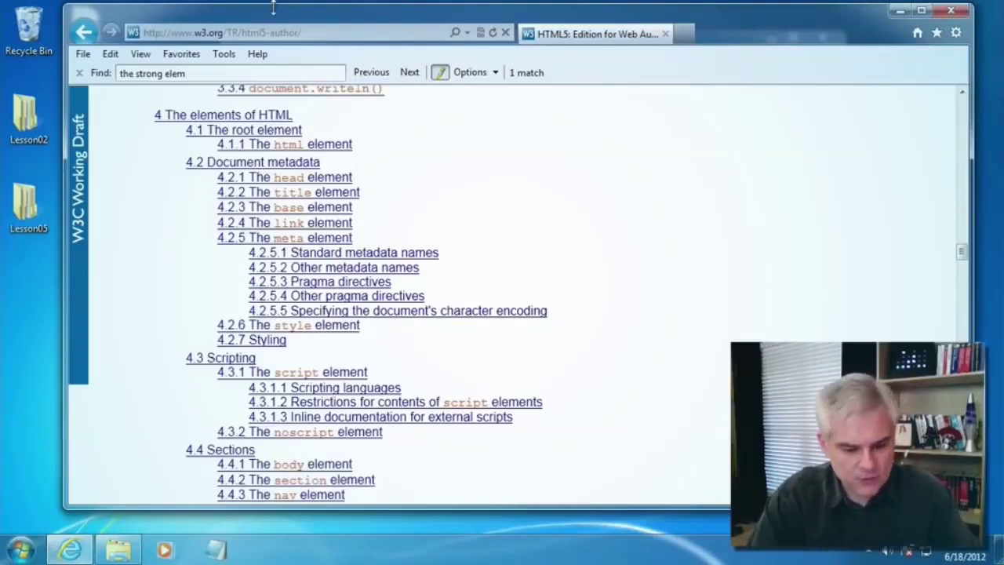
pyautogui.hotkey('ctrl', 'f')
pyautogui.write('paragra')
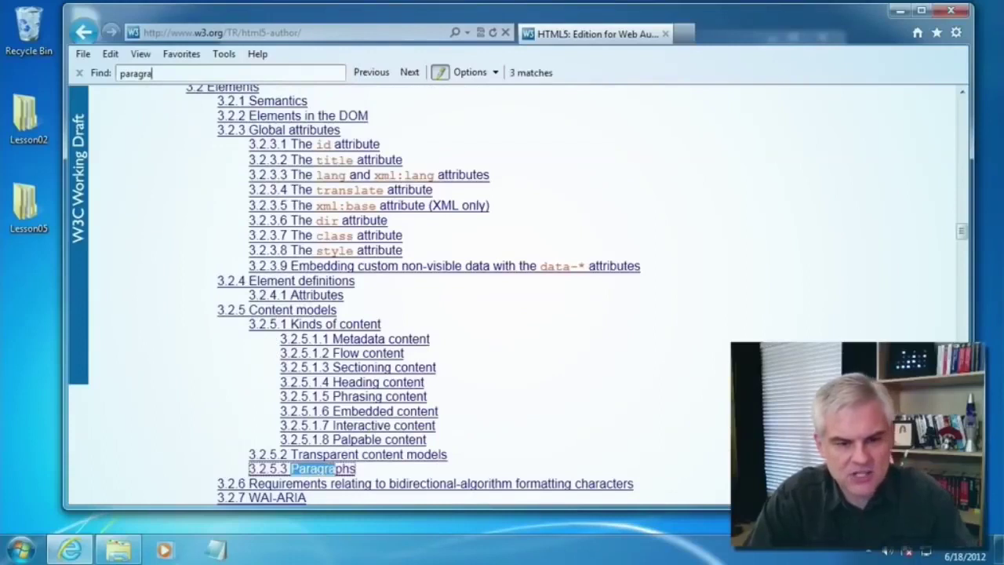
pyautogui.scroll(-4, 470, 168)
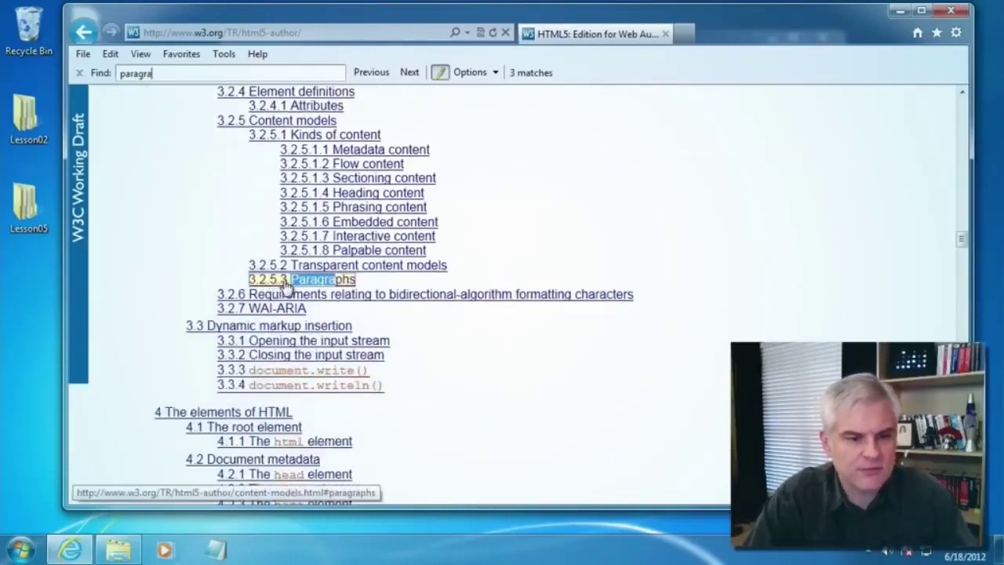
pyautogui.rightClick(284, 285)
pyautogui.click(334, 277)
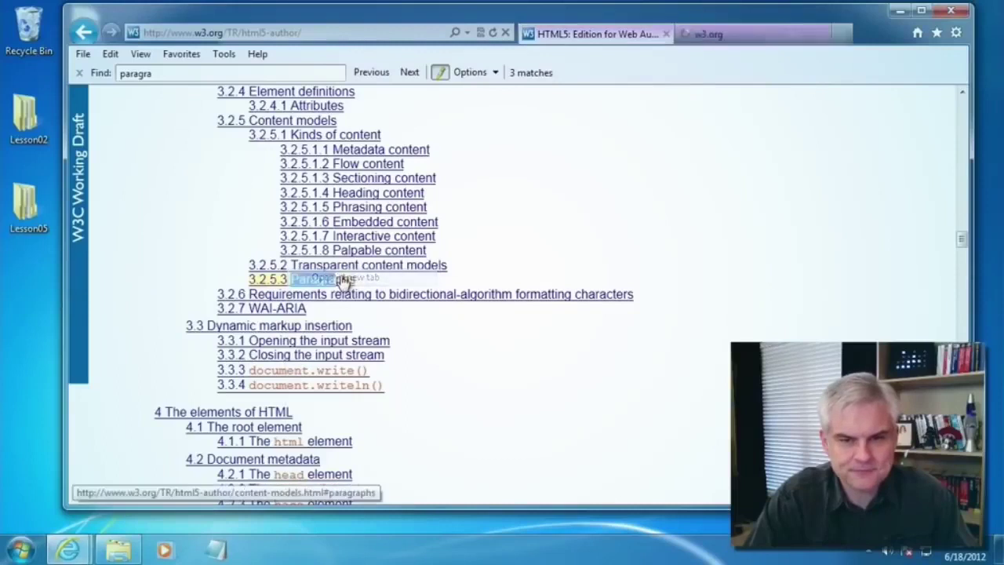
pyautogui.click(741, 35)
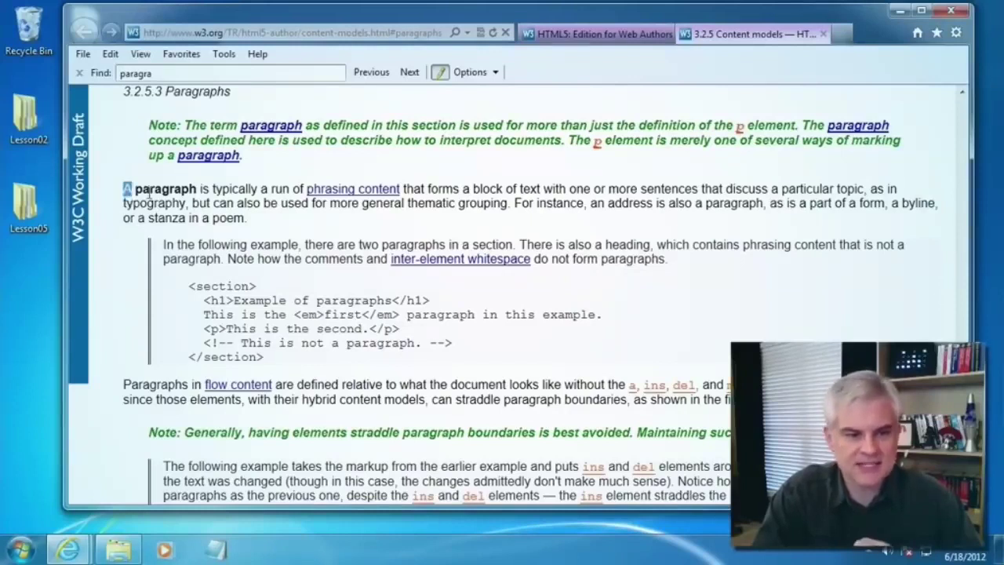
# - Highlight the definition of a paragraph up to "as in typography", clear the find term, and close the Content models tab
pyautogui.moveTo(125, 191); pyautogui.dragTo(188, 205)
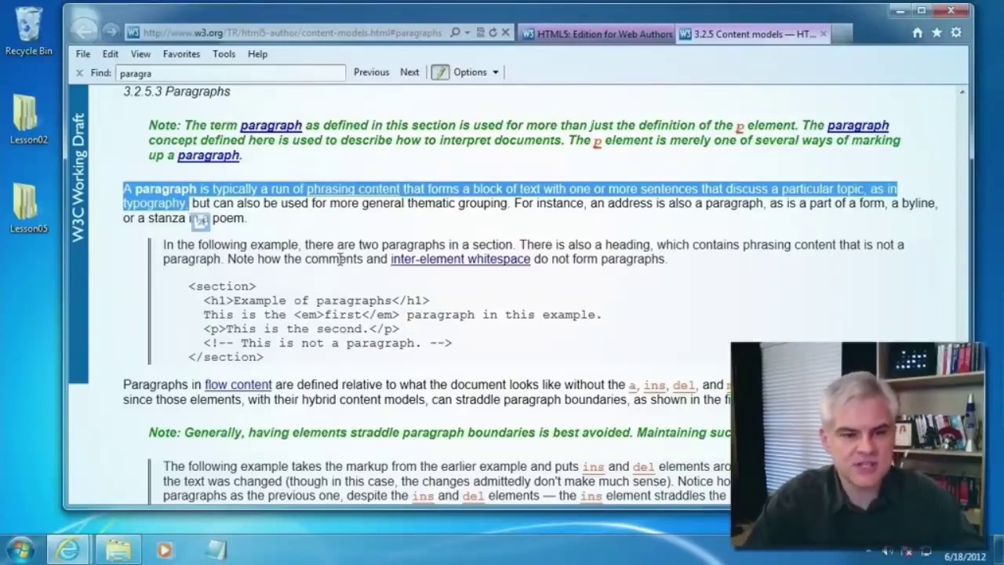
pyautogui.click(211, 73)
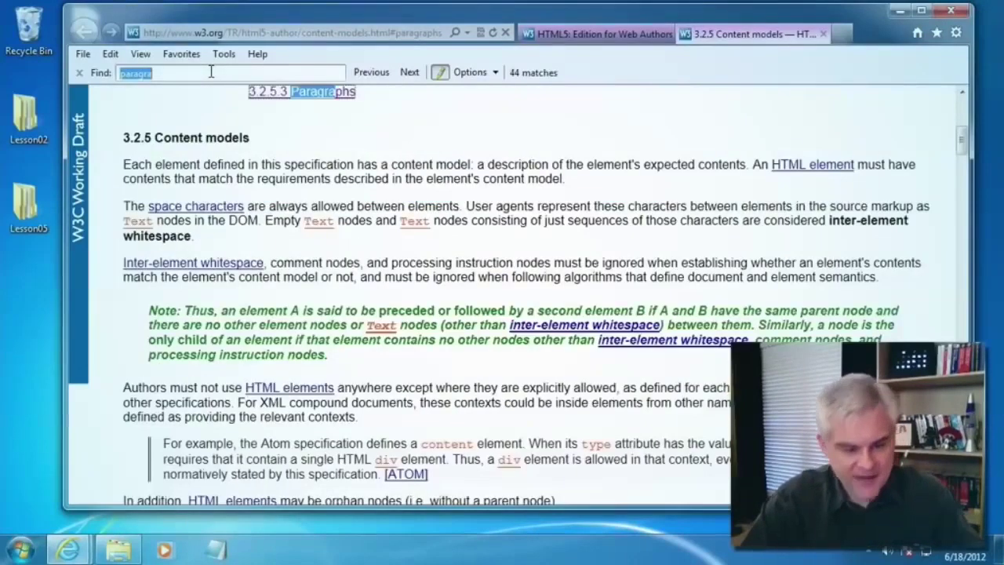
pyautogui.write('the')
pyautogui.press('BackSpace')
pyautogui.press('BackSpace')
pyautogui.press('BackSpace')
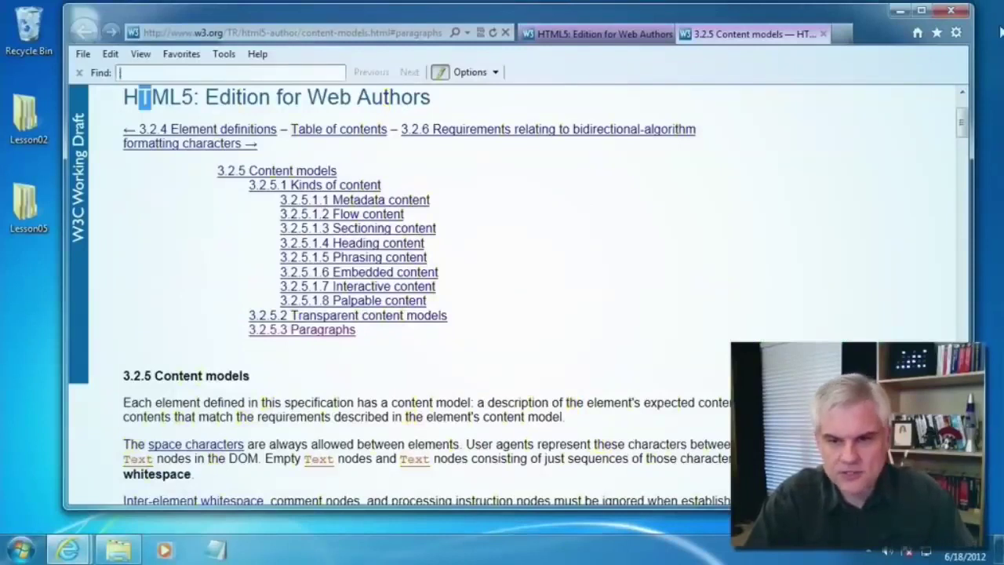
pyautogui.click(824, 36)
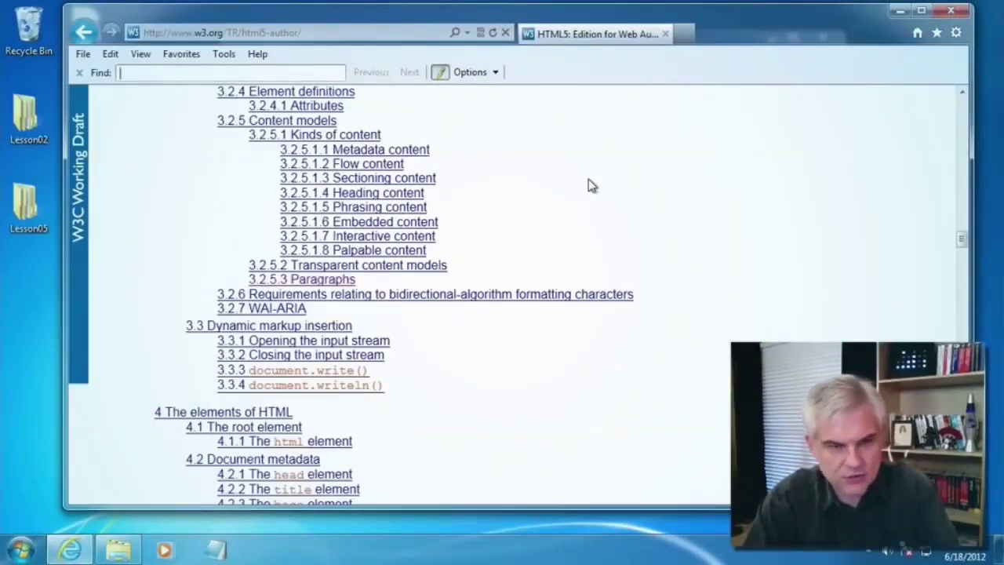
# - Find "the p elem" in the table of contents and open section 4.5.1, The p element, in a new tab
pyautogui.write('the p elem')
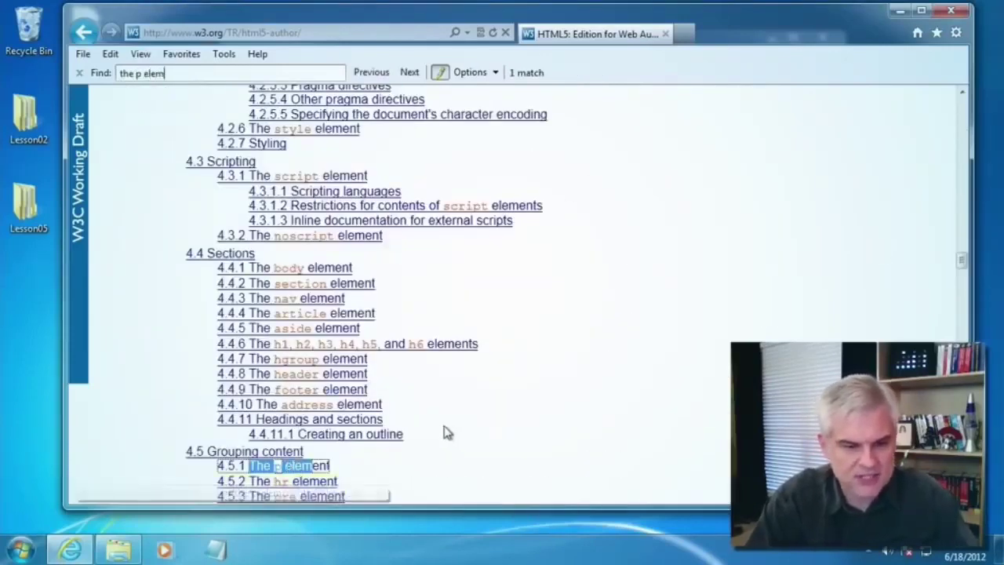
pyautogui.scroll(-3, 431, 409)
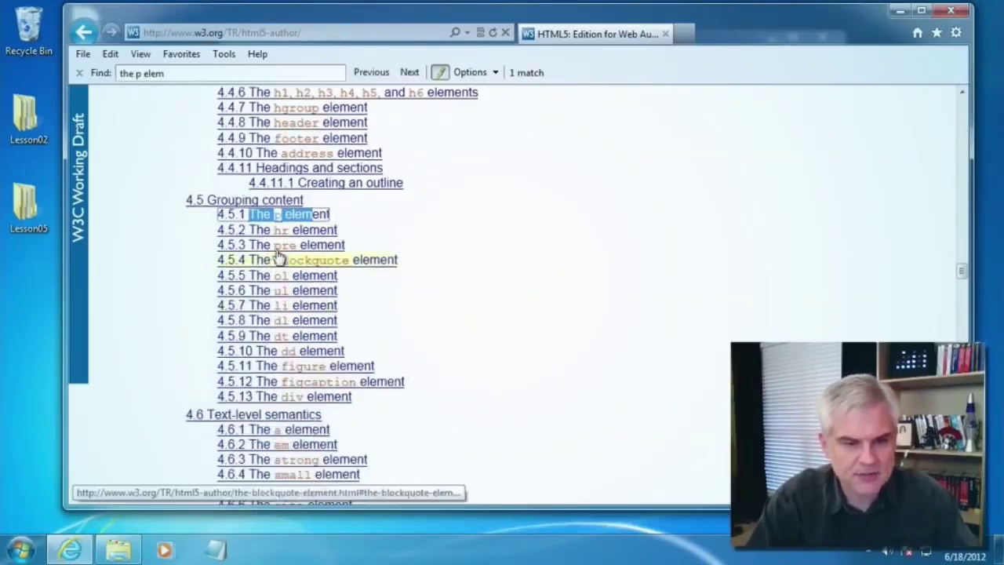
pyautogui.rightClick(280, 220)
pyautogui.click(334, 244)
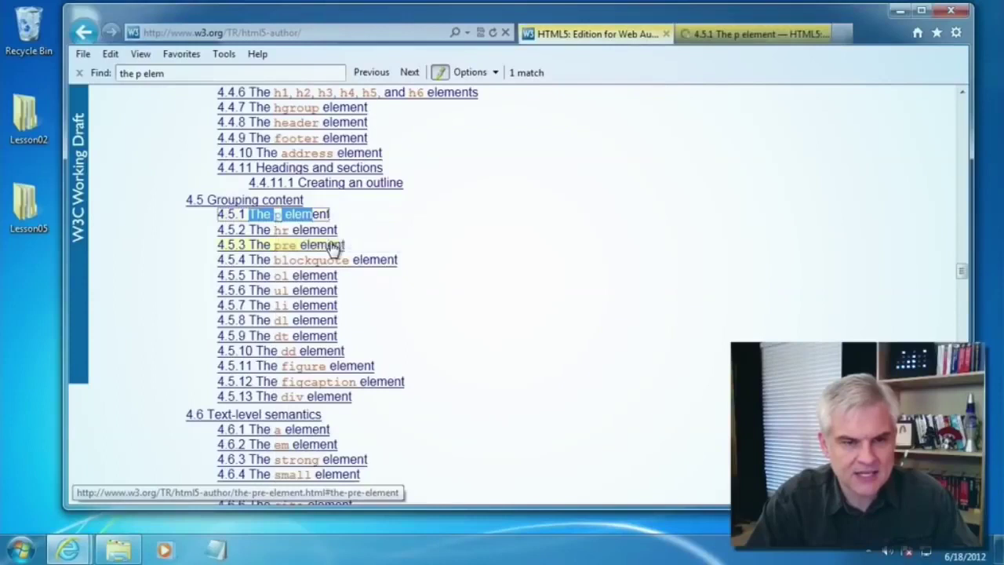
pyautogui.click(734, 33)
# - Review the conforming p element examples, highlighting the kitten, fieldset and Femley poem fragments and the poem's br tags
pyautogui.scroll(-3, 611, 194)
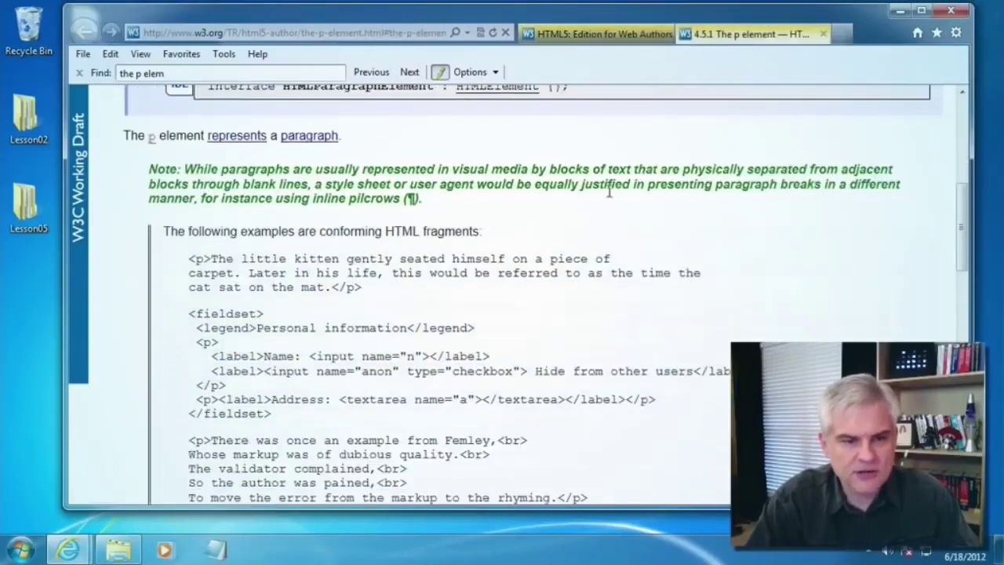
pyautogui.moveTo(192, 195); pyautogui.dragTo(392, 226)
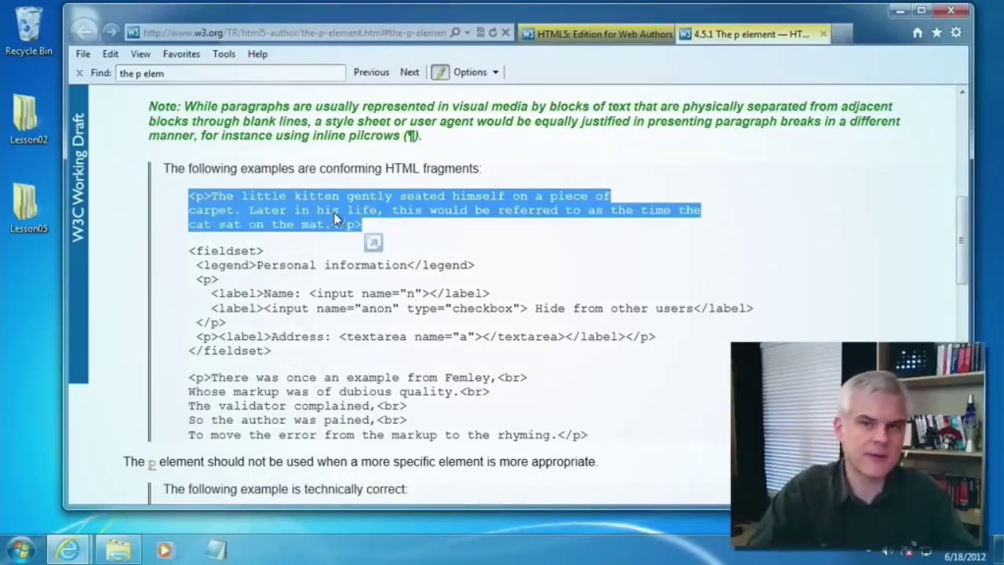
pyautogui.scroll(-1, 294, 245)
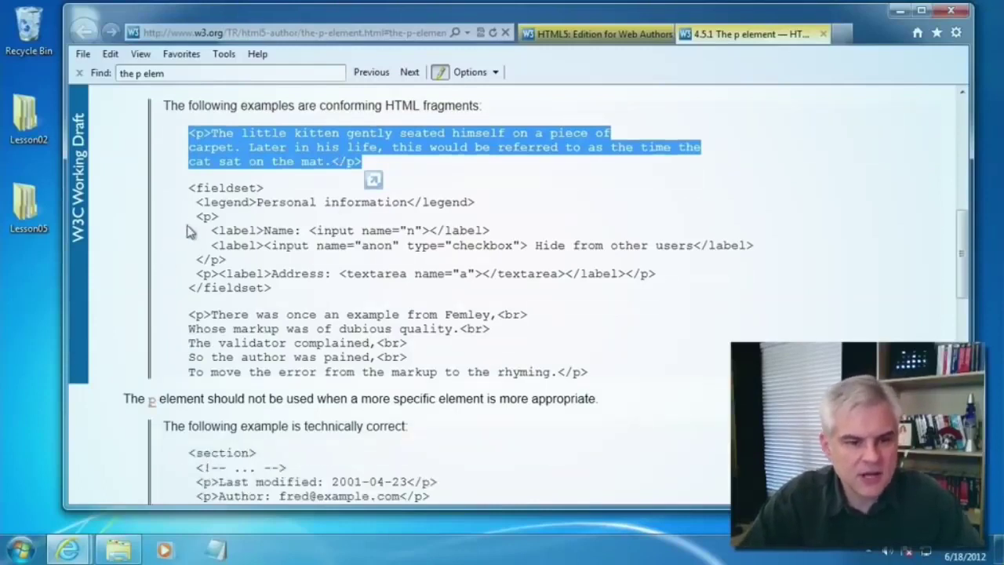
pyautogui.moveTo(199, 216); pyautogui.dragTo(659, 274)
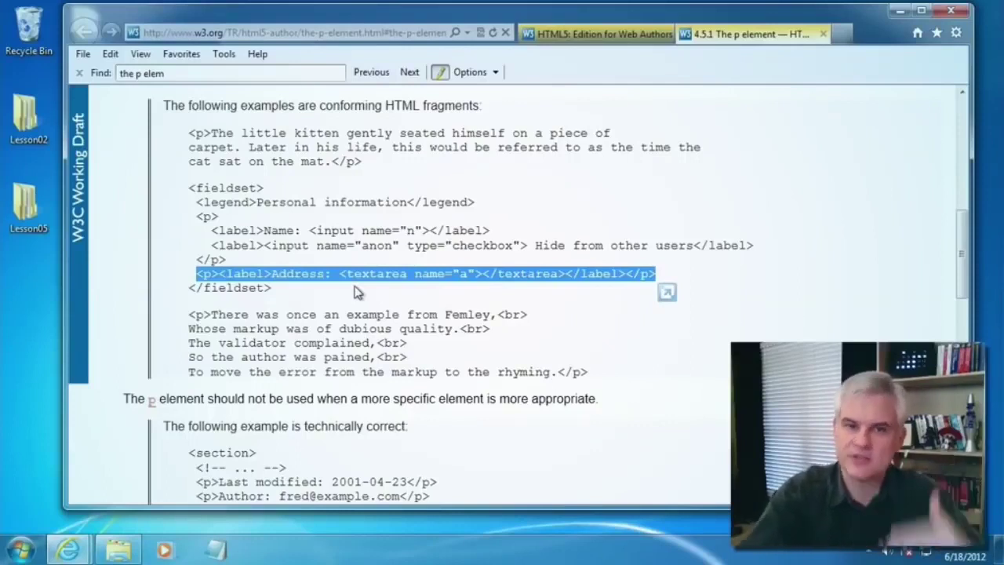
pyautogui.scroll(-3, 308, 265)
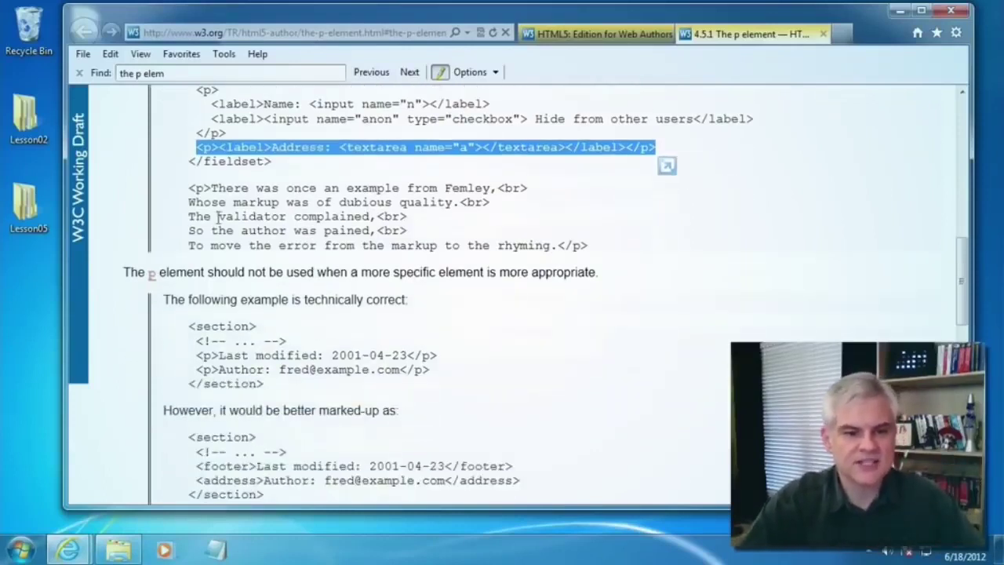
pyautogui.moveTo(190, 186); pyautogui.dragTo(590, 248)
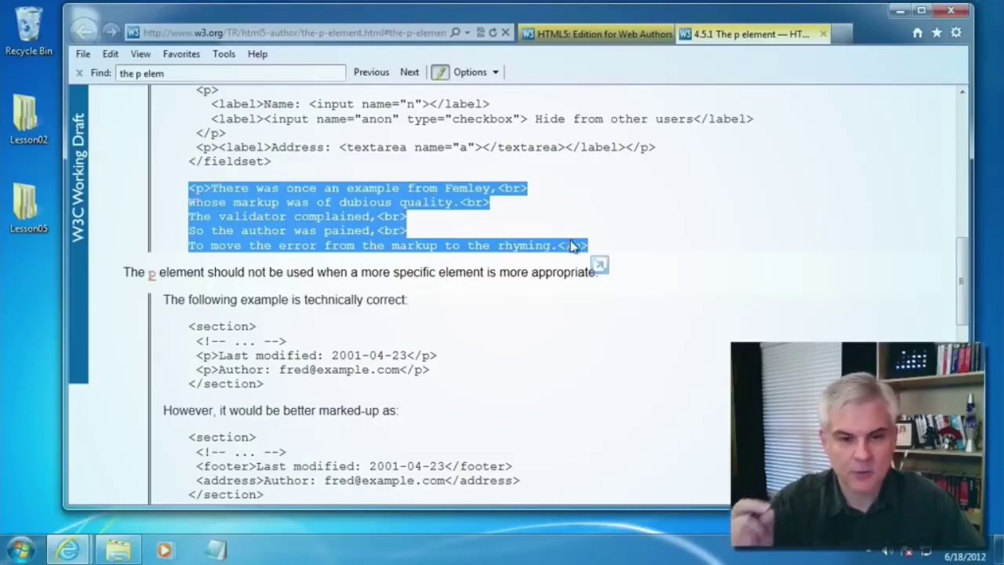
pyautogui.click(498, 187)
pyautogui.moveTo(499, 187); pyautogui.dragTo(451, 206)
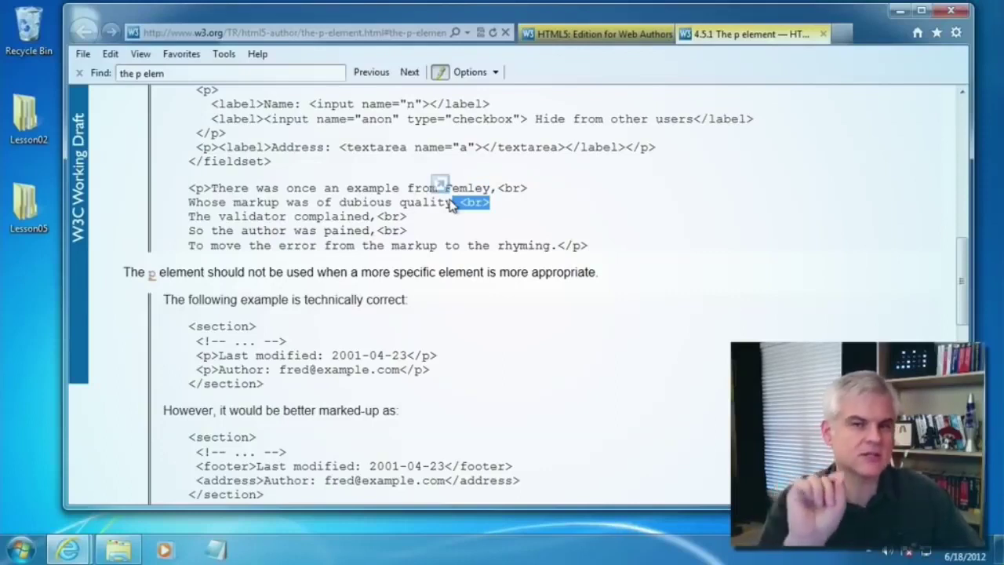
# - Look through the examples on using more specific elements instead of p, and close the p element tab
pyautogui.click(486, 320)
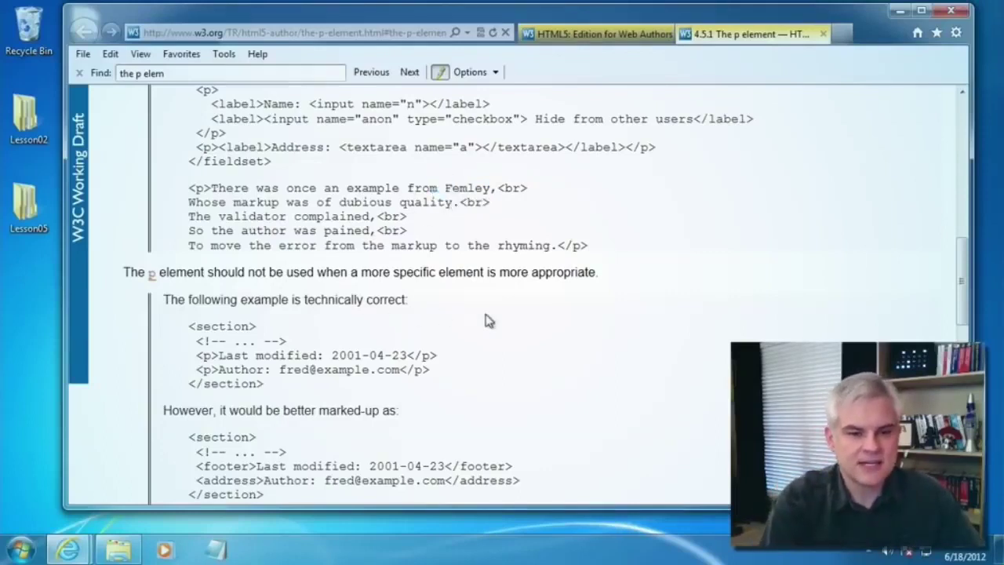
pyautogui.scroll(-3, 487, 319)
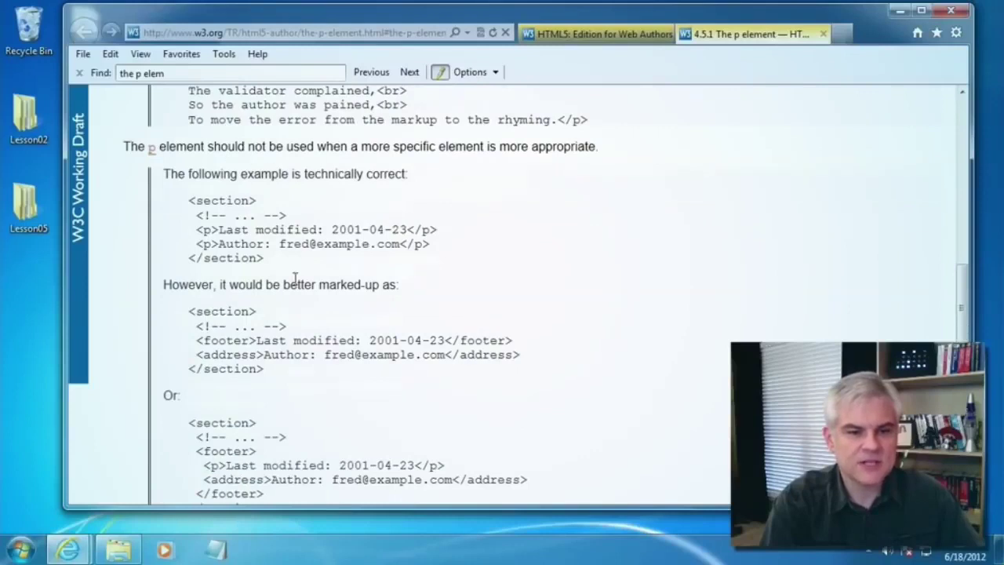
pyautogui.scroll(-4, 296, 279)
pyautogui.scroll(4, 295, 279)
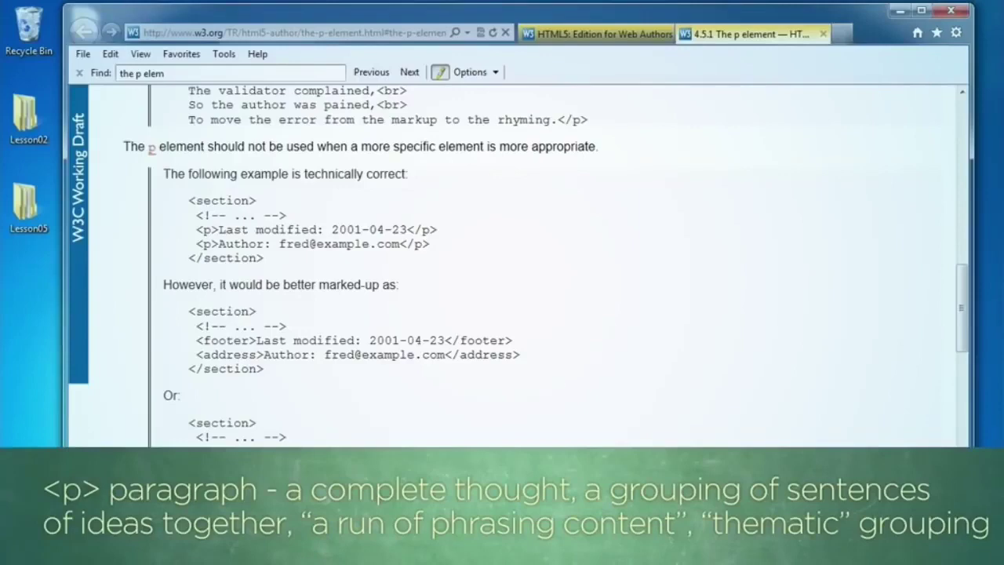
pyautogui.click(823, 35)
# - Find "the br element" in the table of contents and open section 4.6.26, The br element, in a new tab
pyautogui.hotkey('ctrl', 'f')
pyautogui.write('the br element')
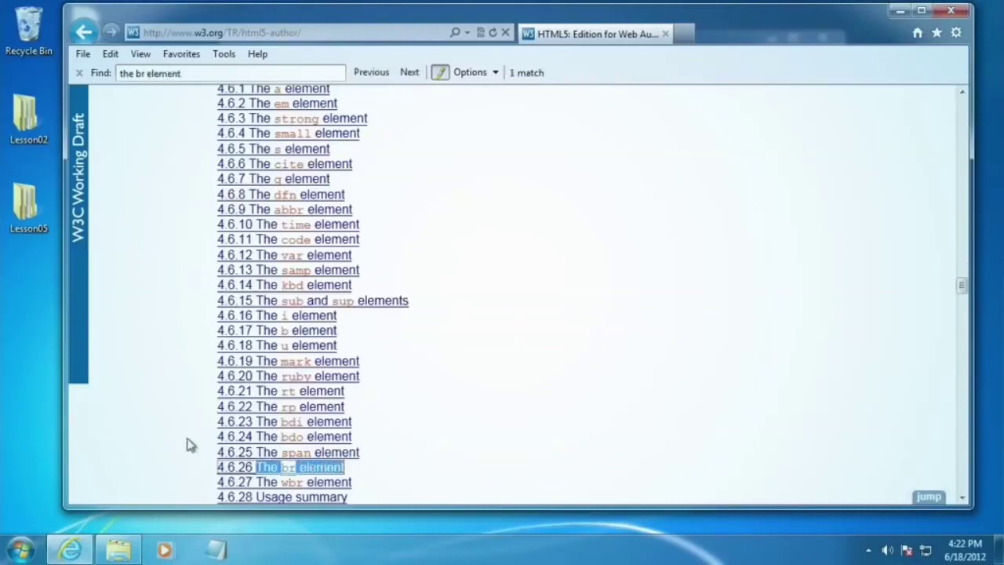
pyautogui.rightClick(260, 464)
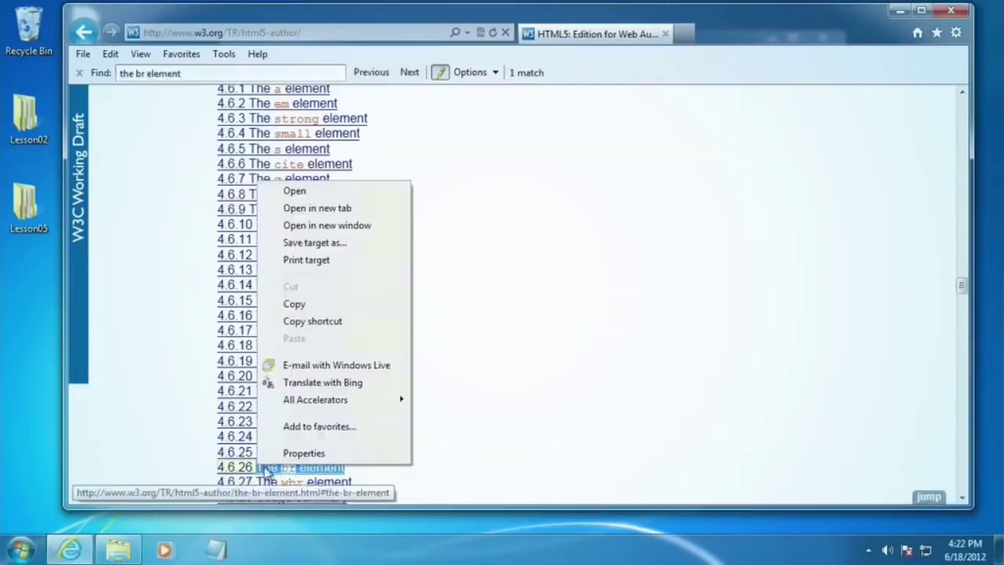
pyautogui.click(342, 209)
pyautogui.click(747, 35)
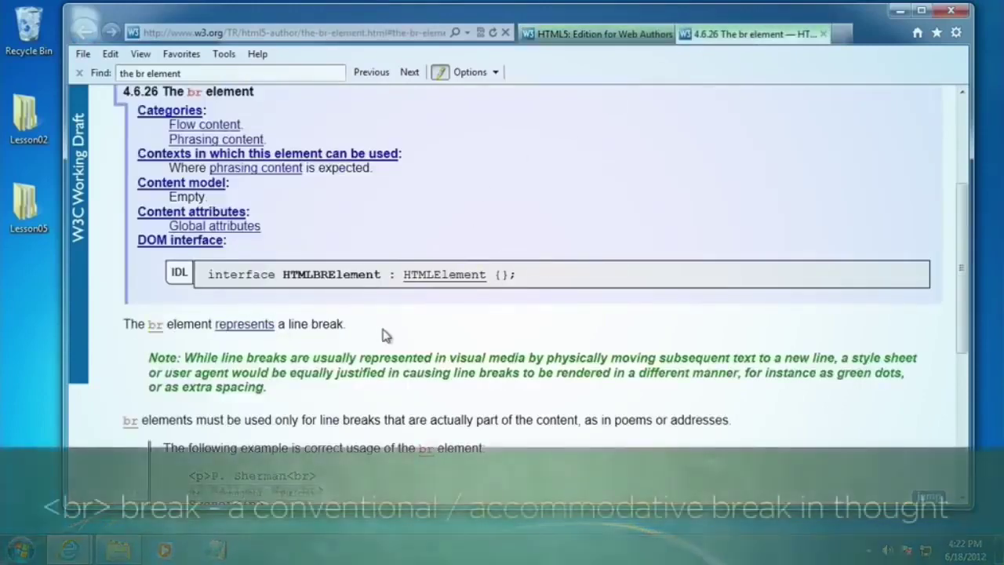
# - Review the correct and non-conforming br examples, highlighting the address example and its br tags, and close that tab
pyautogui.scroll(-3, 385, 334)
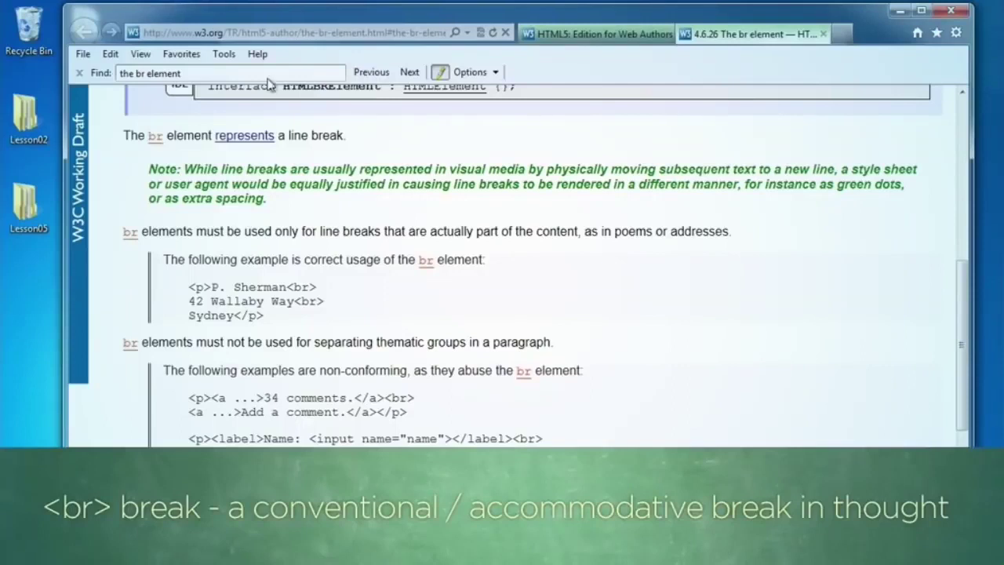
pyautogui.moveTo(187, 285); pyautogui.dragTo(266, 317)
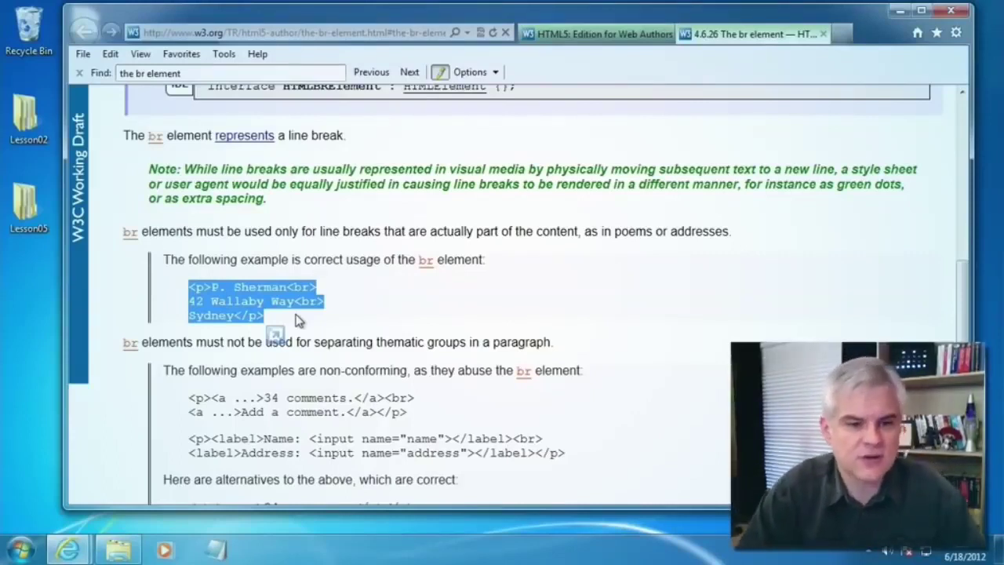
pyautogui.click(272, 293)
pyautogui.moveTo(287, 288)
pyautogui.mouseDown()
pyautogui.moveTo(318, 287)
pyautogui.moveTo(295, 302)
pyautogui.mouseUp()
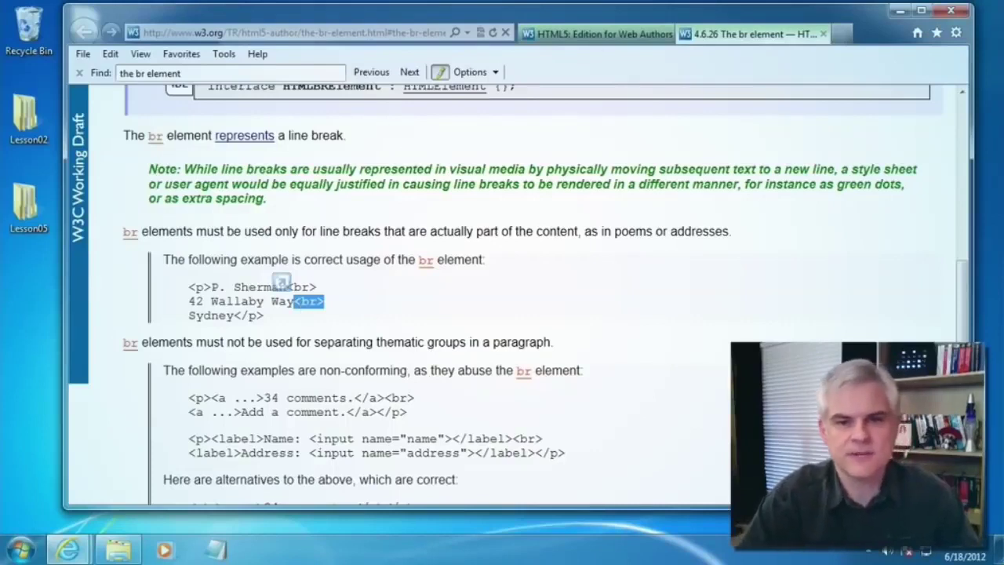
pyautogui.scroll(-2, 447, 157)
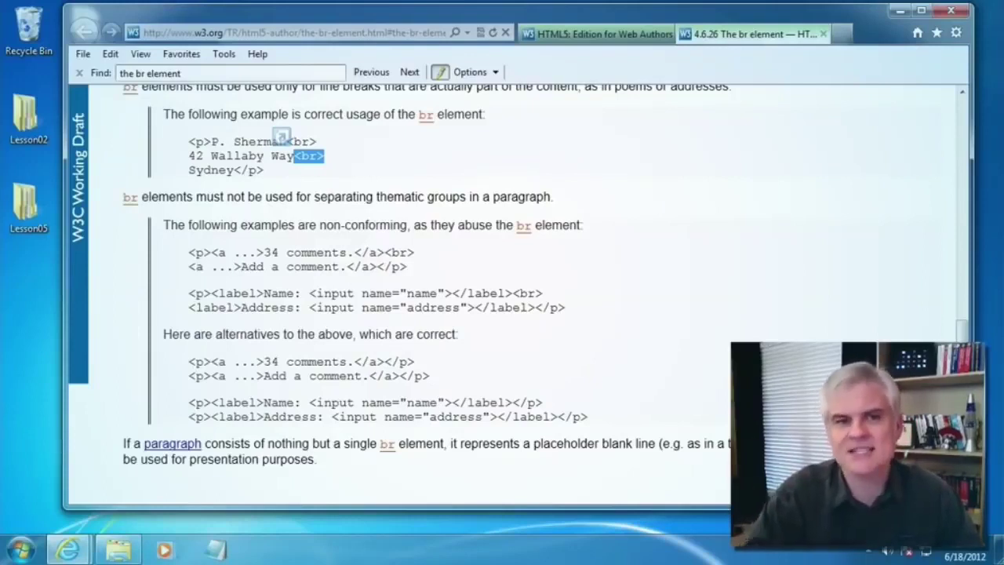
pyautogui.click(823, 34)
# - Open section 4.6.3, The strong element, from the table of contents in a new tab and view it
pyautogui.click(198, 71)
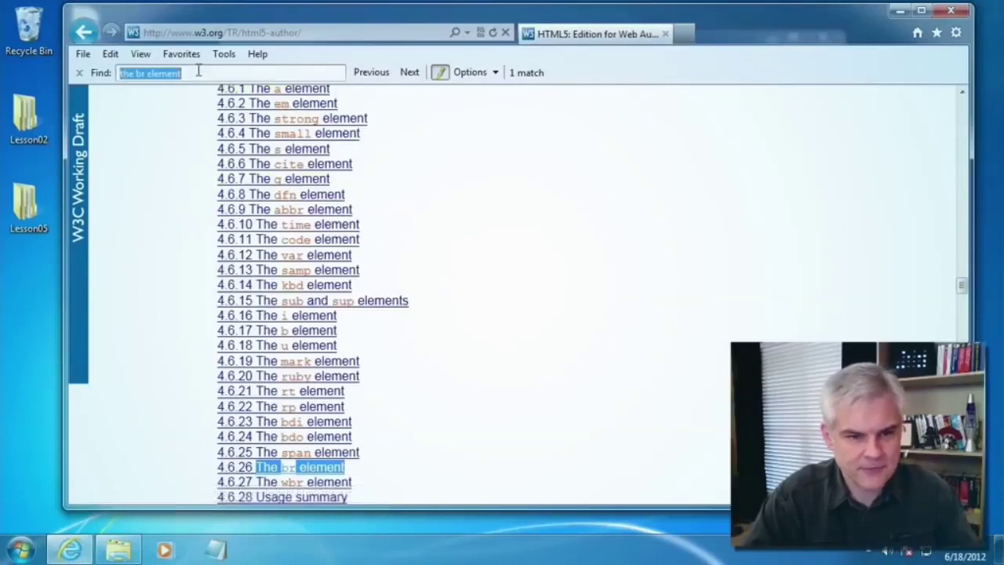
pyautogui.rightClick(268, 126)
pyautogui.click(350, 149)
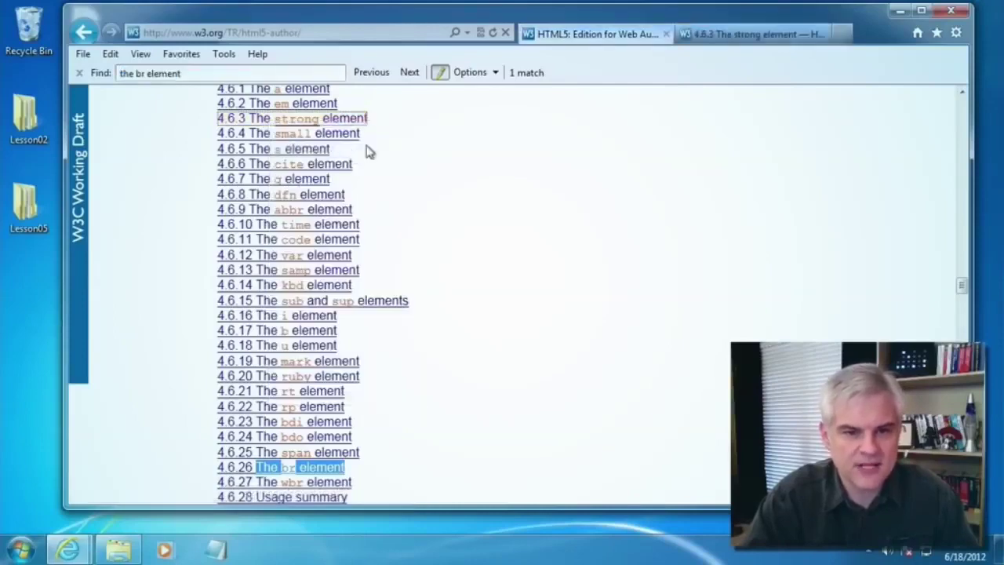
pyautogui.click(730, 34)
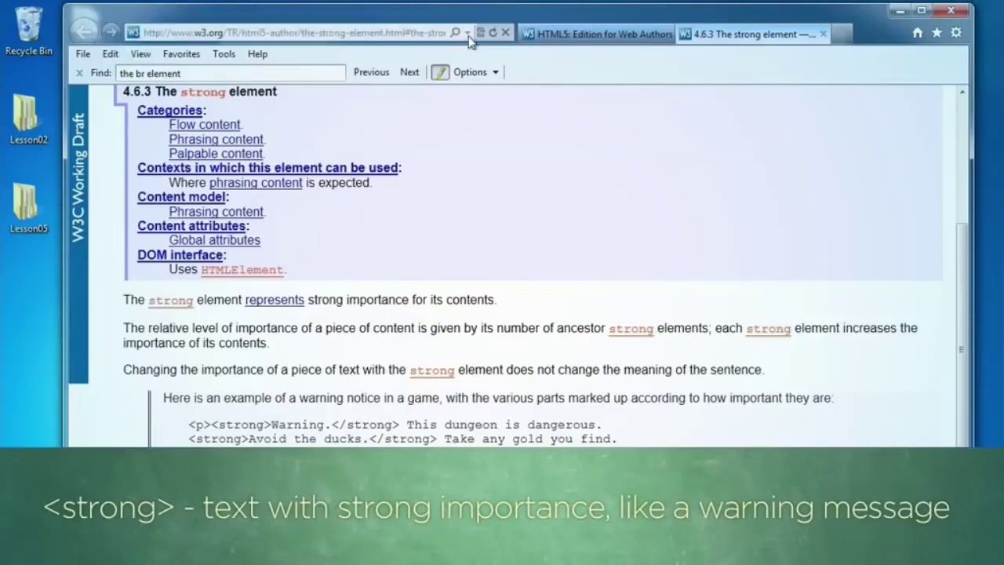
# - Find "the b element" in the table of contents, open section 4.6.17, The b element, in a new tab and switch to it
pyautogui.click(597, 34)
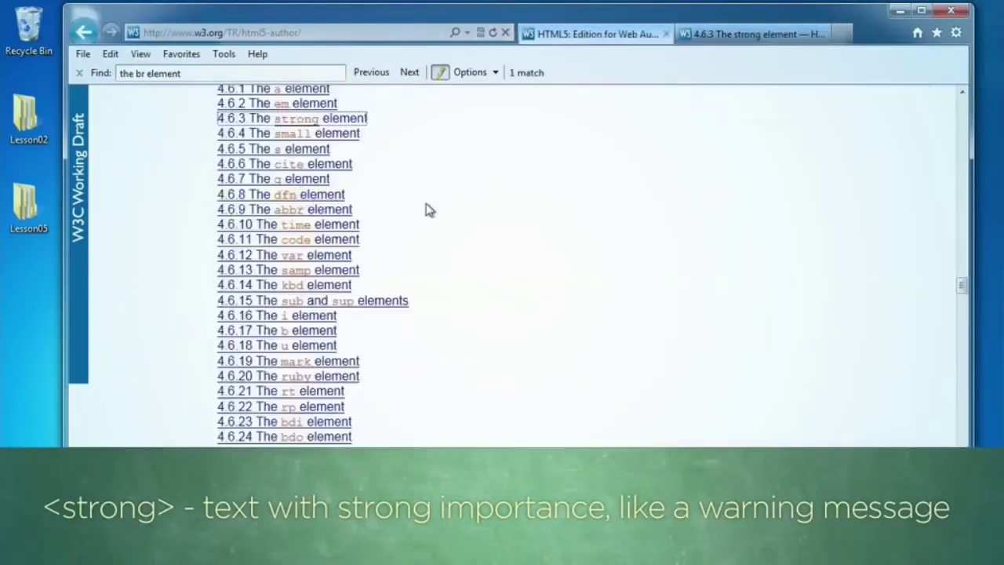
pyautogui.scroll(1, 429, 210)
pyautogui.click(229, 73)
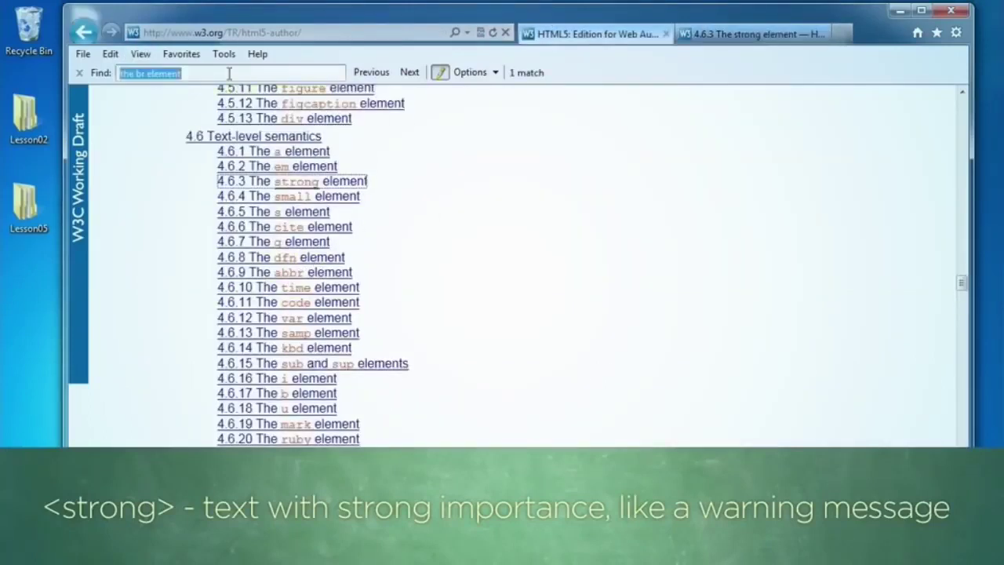
pyautogui.write('the b element')
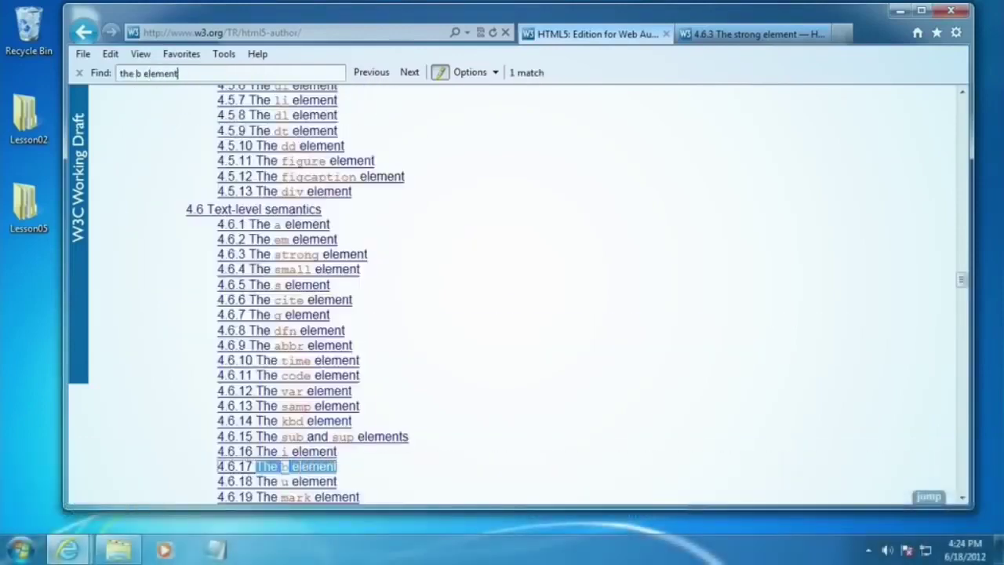
pyautogui.rightClick(270, 466)
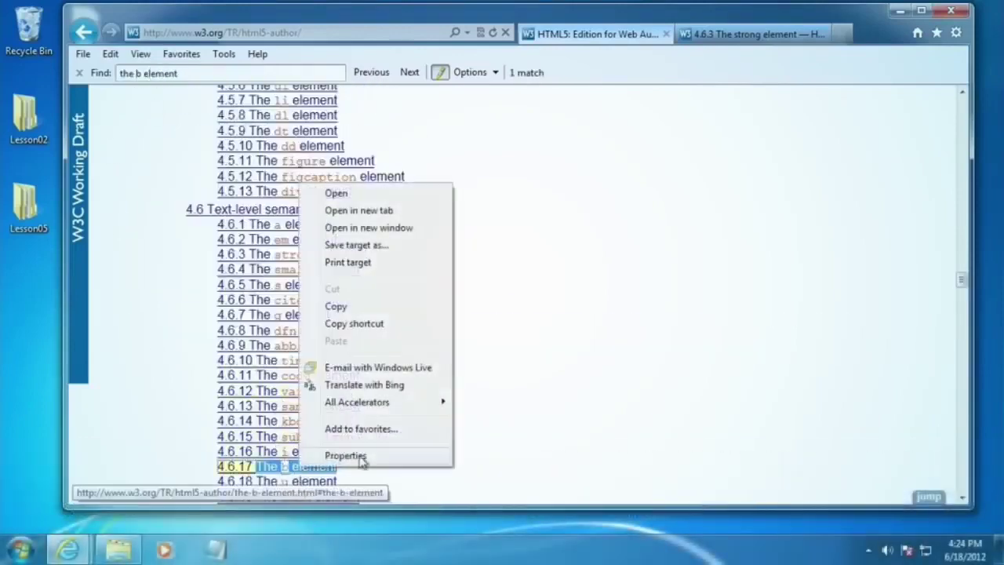
pyautogui.click(362, 212)
pyautogui.click(819, 35)
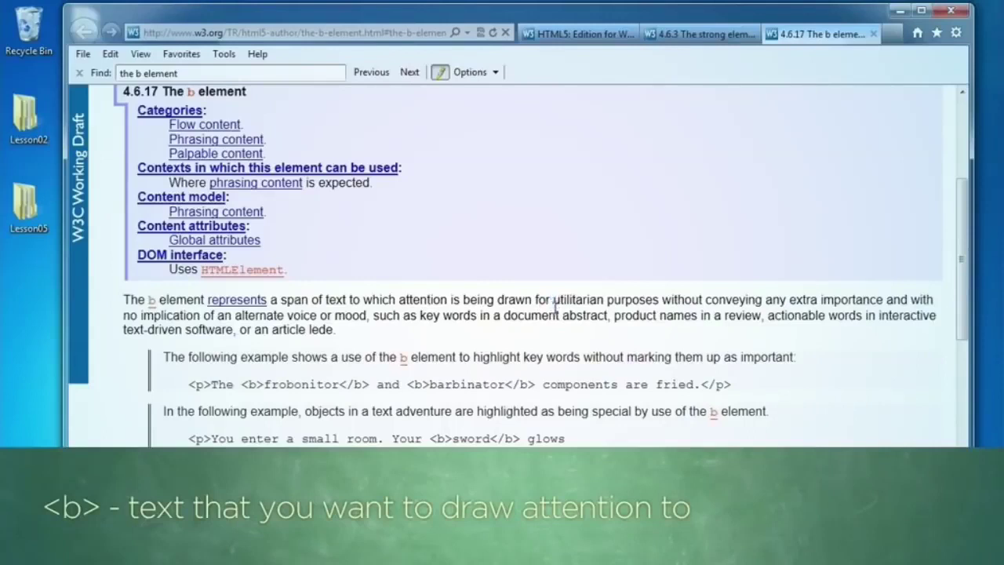
# - Highlight the b element's definition from "utilitarian purposes" through "an article lede", and clear the highlight after reading
pyautogui.moveTo(554, 300); pyautogui.dragTo(562, 314)
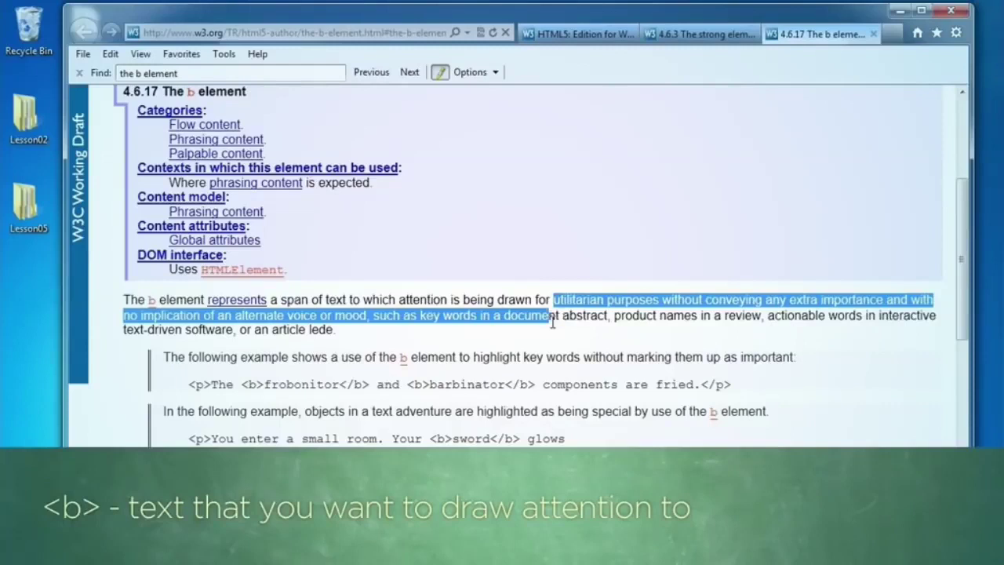
pyautogui.moveTo(562, 315); pyautogui.dragTo(552, 326)
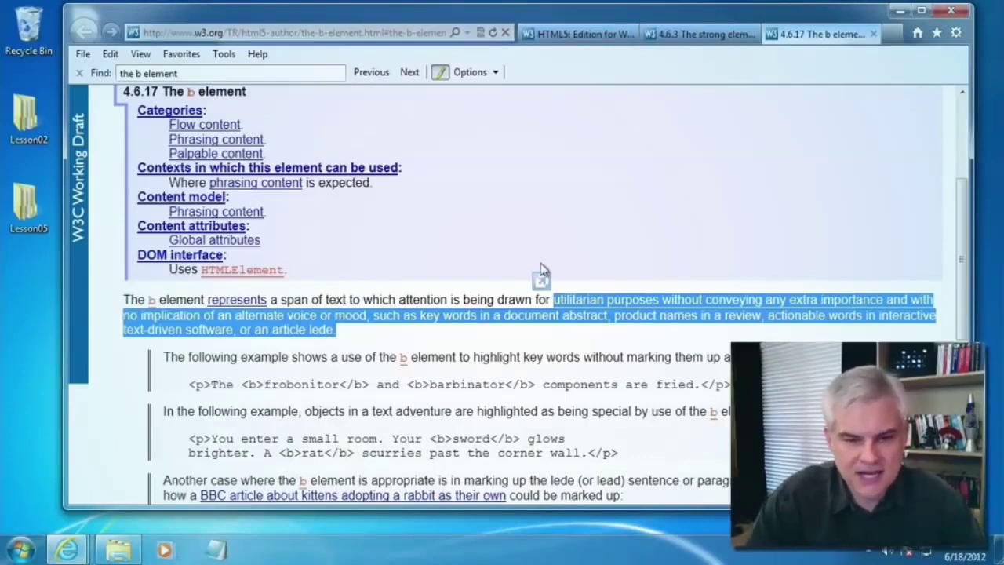
pyautogui.click(484, 314)
# - Review the b element examples, highlighting the class="lede" attribute and lede sentence in the kittens article, and close the b and strong tabs
pyautogui.scroll(-3, 473, 274)
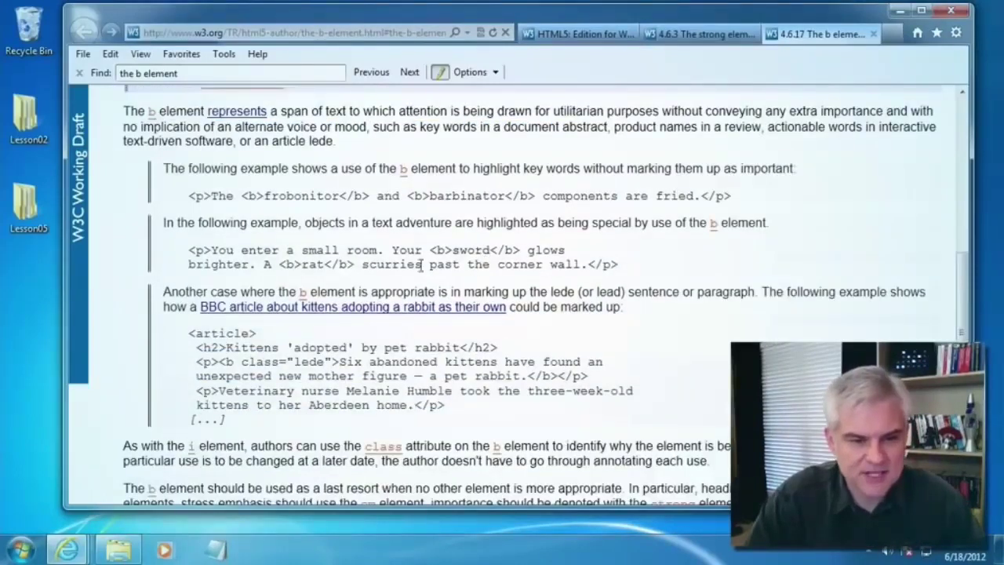
pyautogui.scroll(-1, 193, 361)
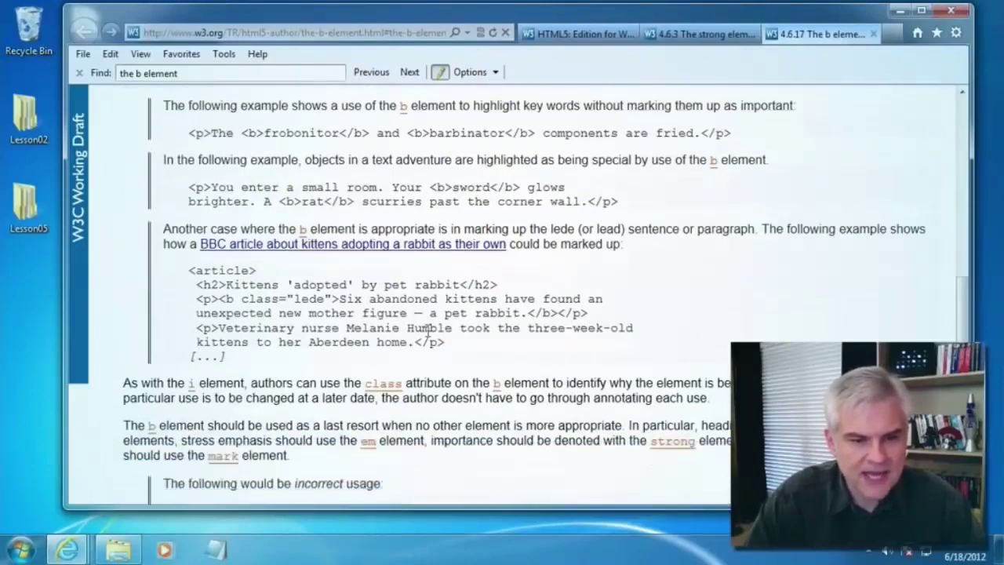
pyautogui.moveTo(212, 299); pyautogui.dragTo(559, 316)
pyautogui.click(230, 300)
pyautogui.doubleClick(230, 299)
pyautogui.moveTo(324, 299); pyautogui.dragTo(241, 298)
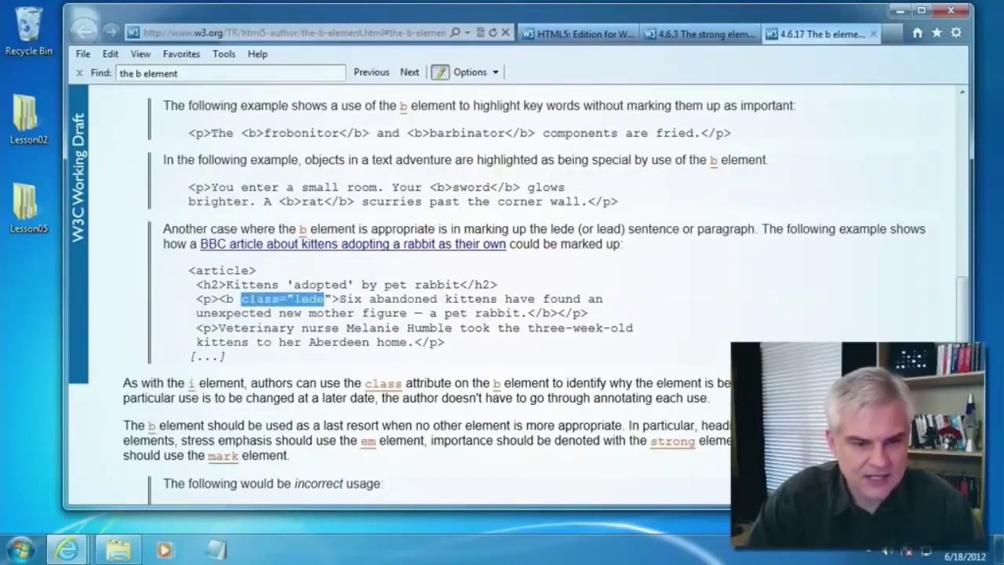
pyautogui.click(225, 300)
pyautogui.moveTo(339, 299); pyautogui.dragTo(519, 313)
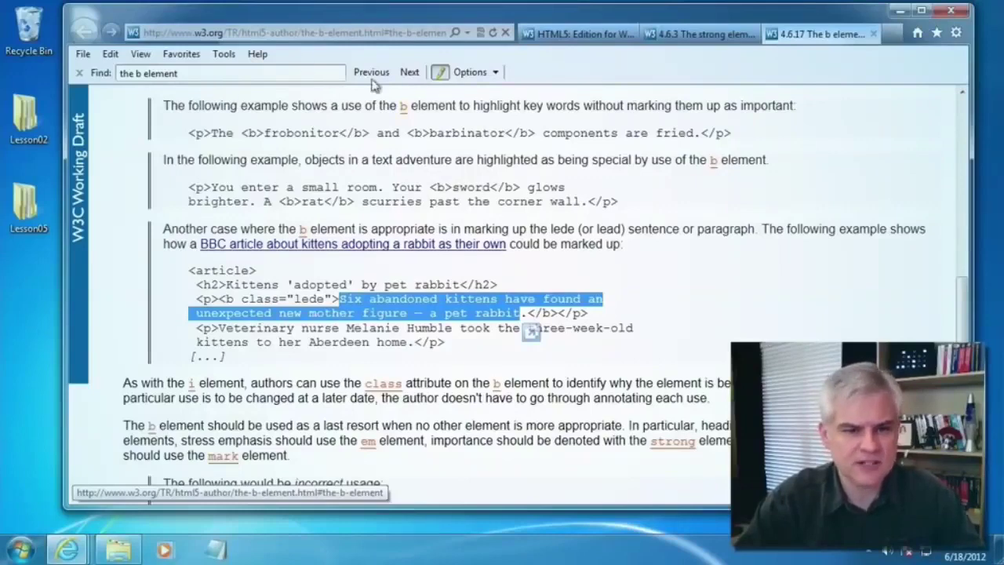
pyautogui.click(873, 35)
pyautogui.click(822, 35)
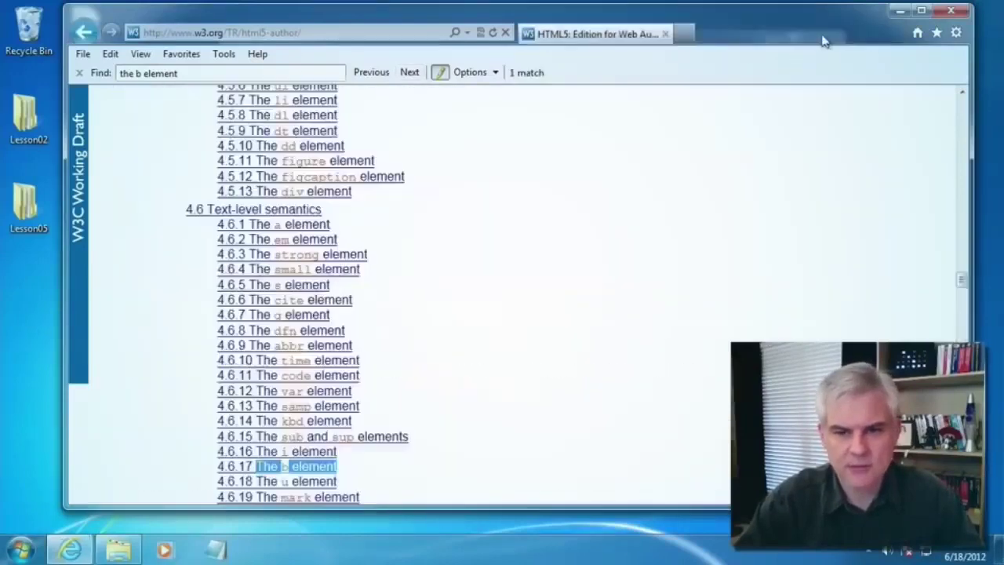
# - Find "the mark element" in the table of contents and open section 4.6.19, The mark element, in a new tab to read it
pyautogui.click(203, 72)
pyautogui.write('the')
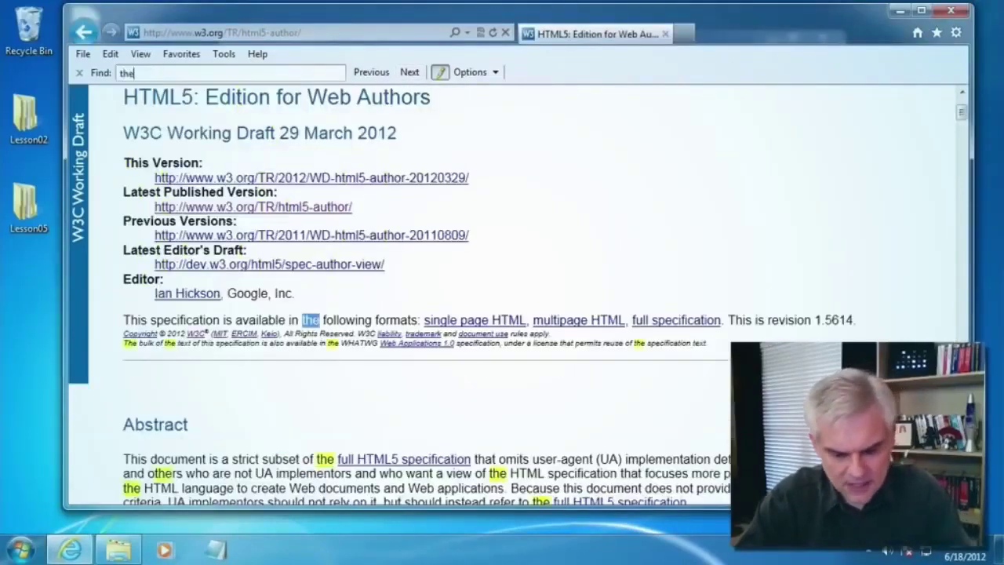
pyautogui.write(' mark element')
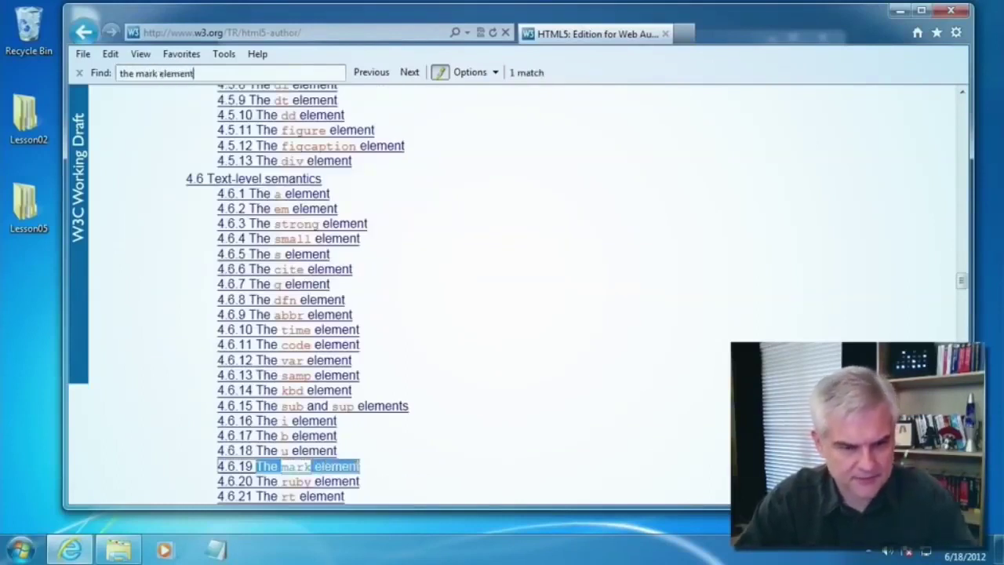
pyautogui.rightClick(284, 470)
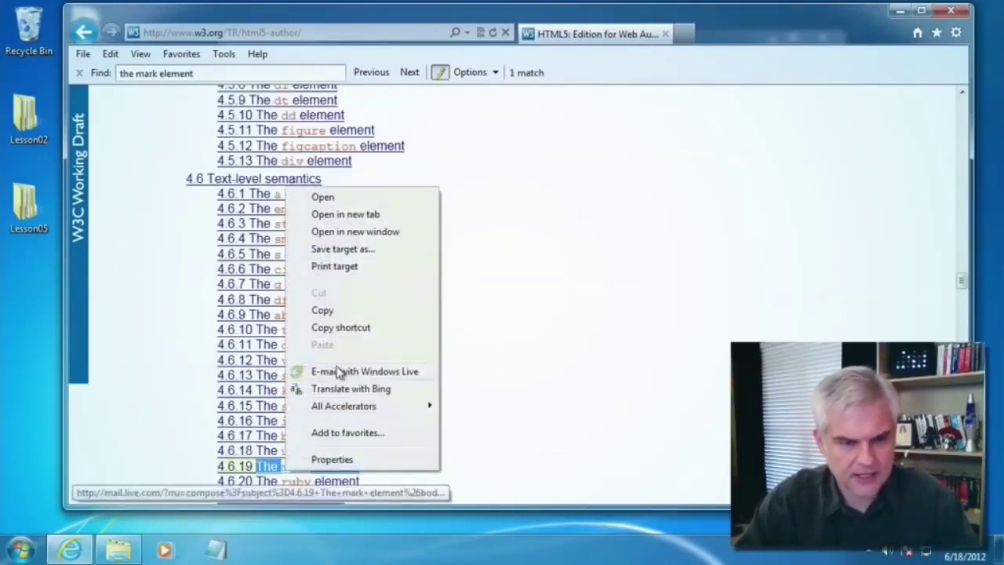
pyautogui.click(338, 216)
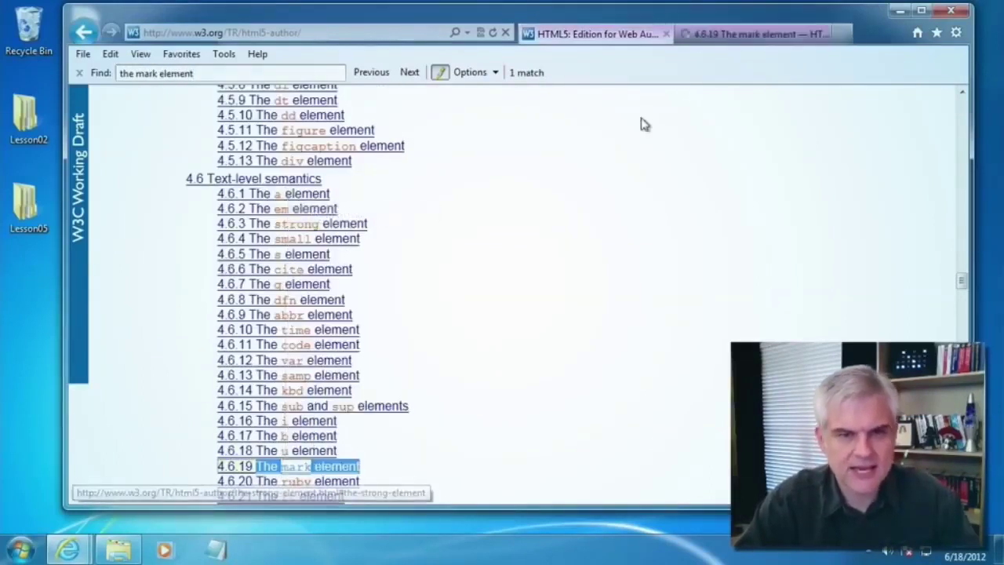
pyautogui.click(754, 34)
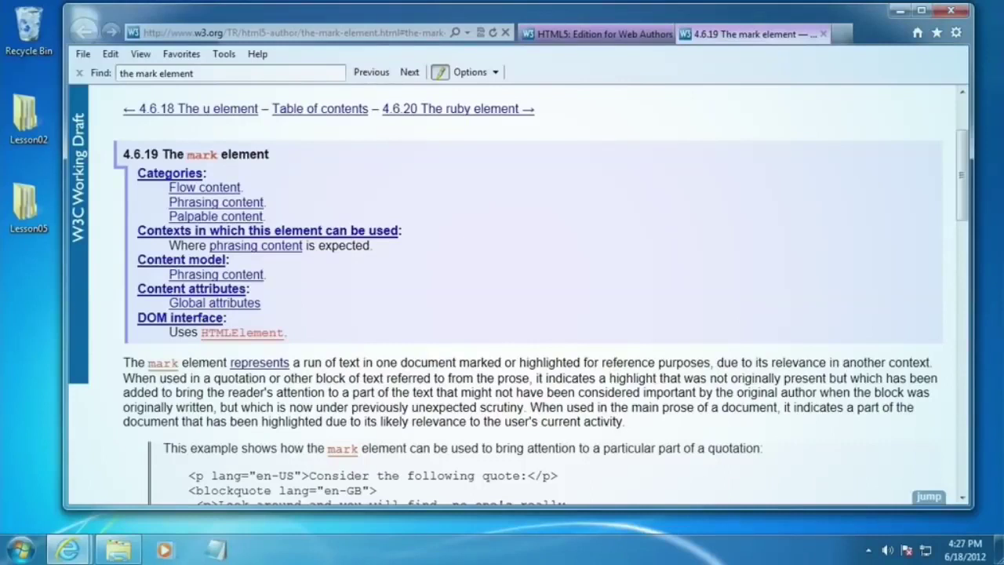
# - Close the mark element tab, find "the em element" in the contents, and view section 4.6.2 in a new tab
pyautogui.click(823, 34)
pyautogui.doubleClick(147, 73)
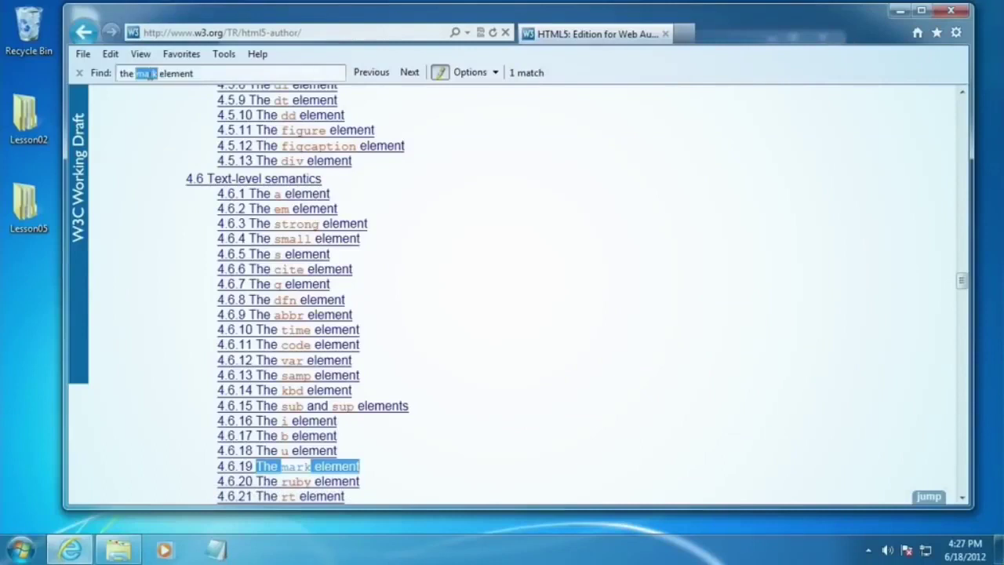
pyautogui.write('em')
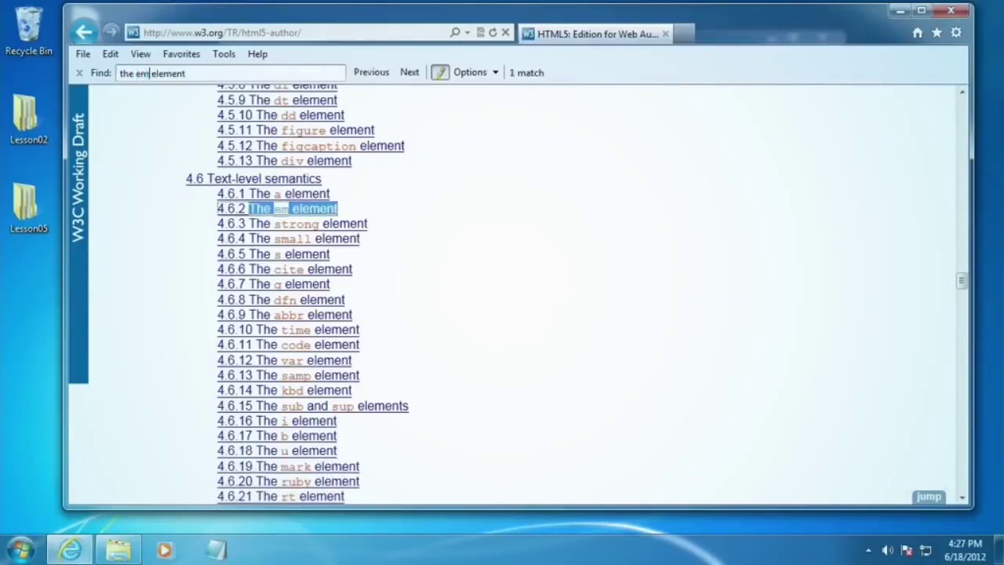
pyautogui.rightClick(307, 213)
pyautogui.click(354, 235)
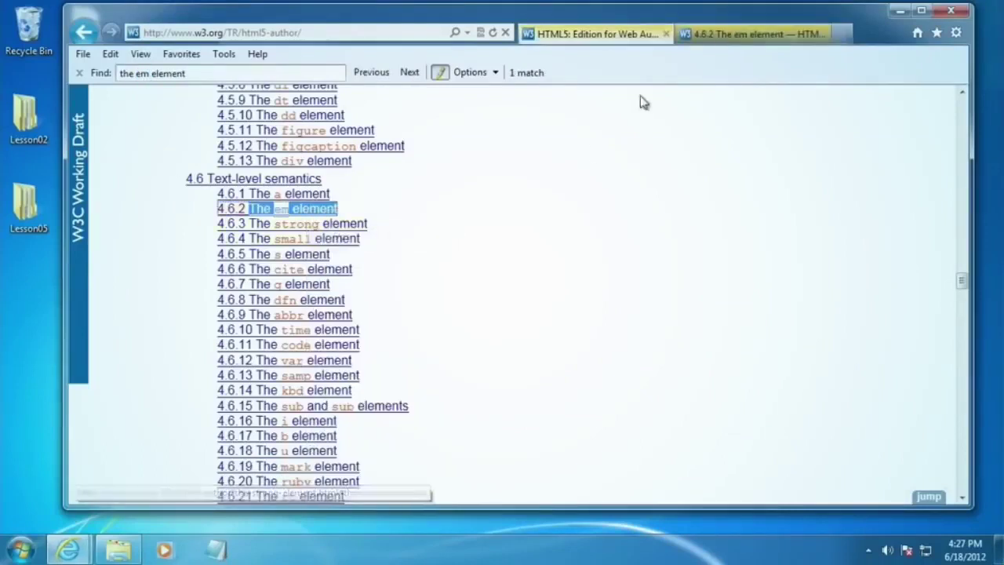
pyautogui.click(712, 33)
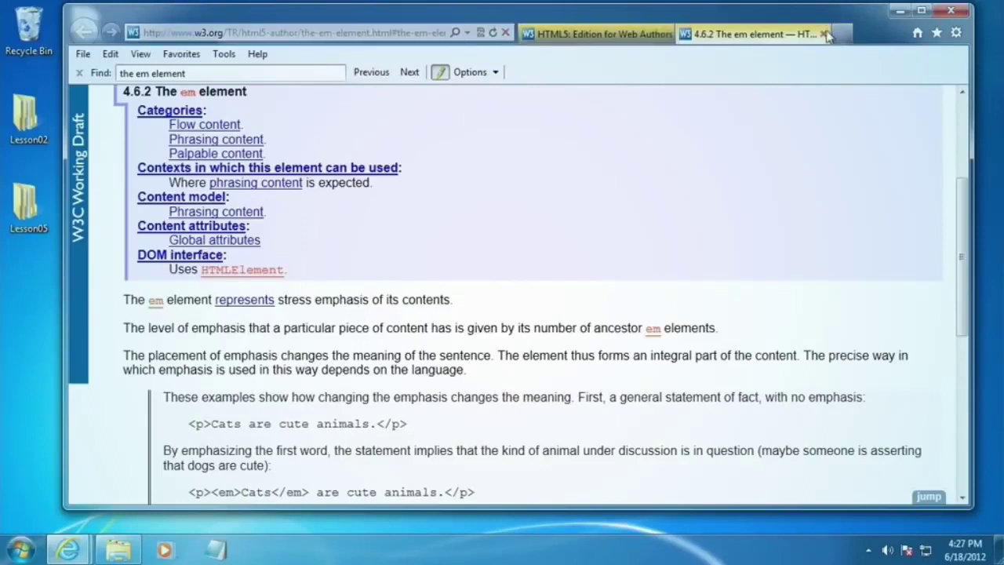
# - Return to the table of contents, find "the i element", and view section 4.6.16, The i element, in a new tab
pyautogui.click(628, 36)
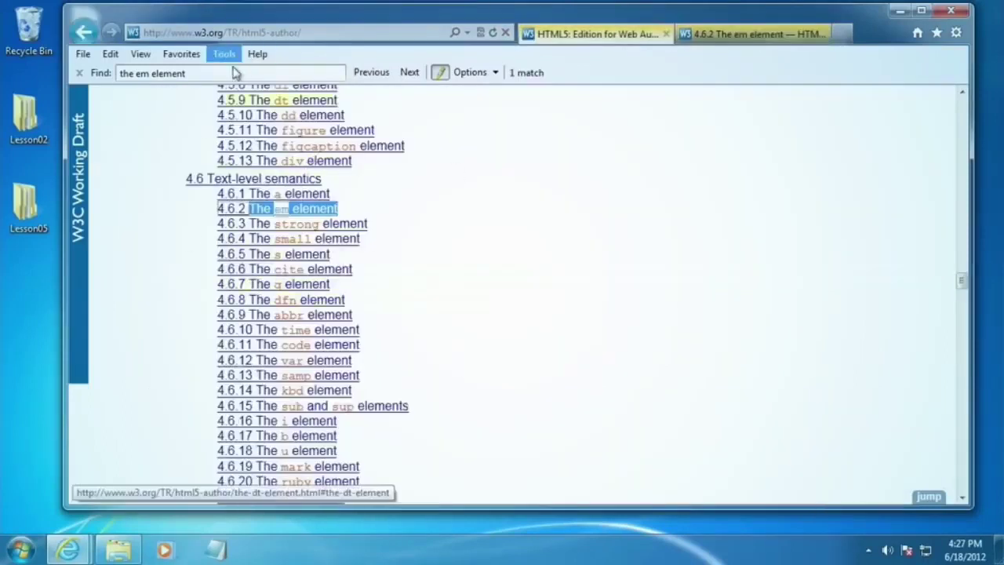
pyautogui.doubleClick(142, 74)
pyautogui.write('i')
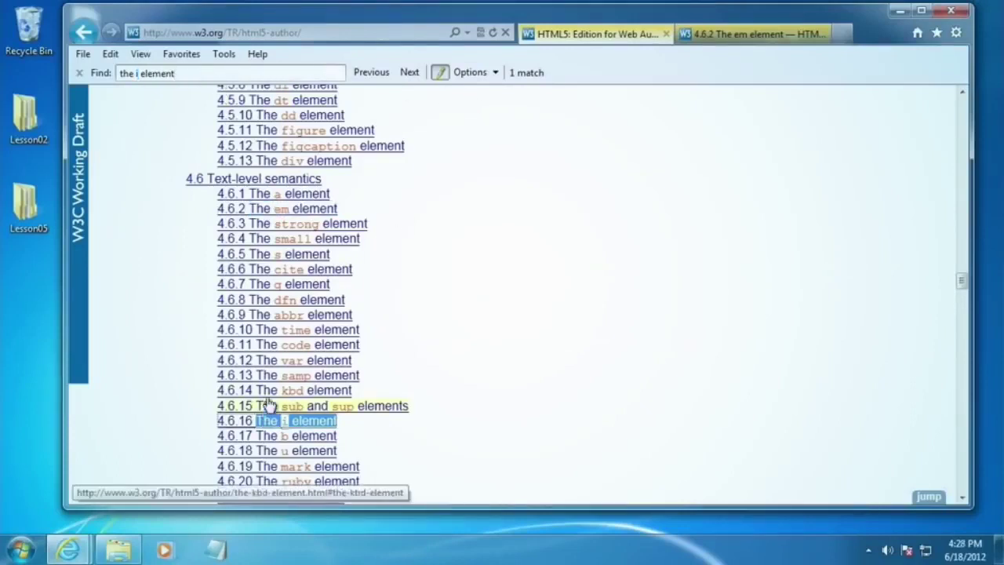
pyautogui.rightClick(267, 424)
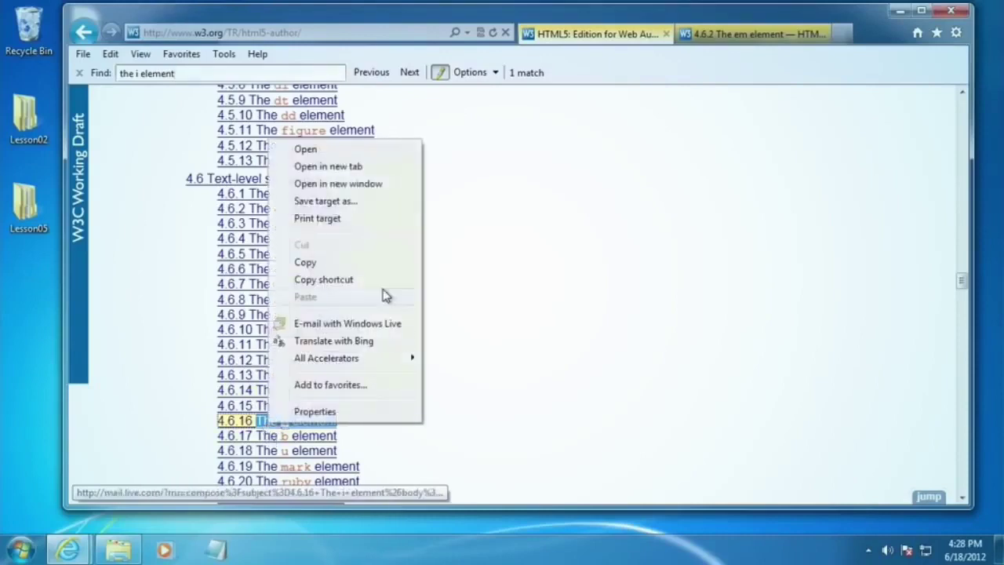
pyautogui.click(348, 168)
pyautogui.click(801, 32)
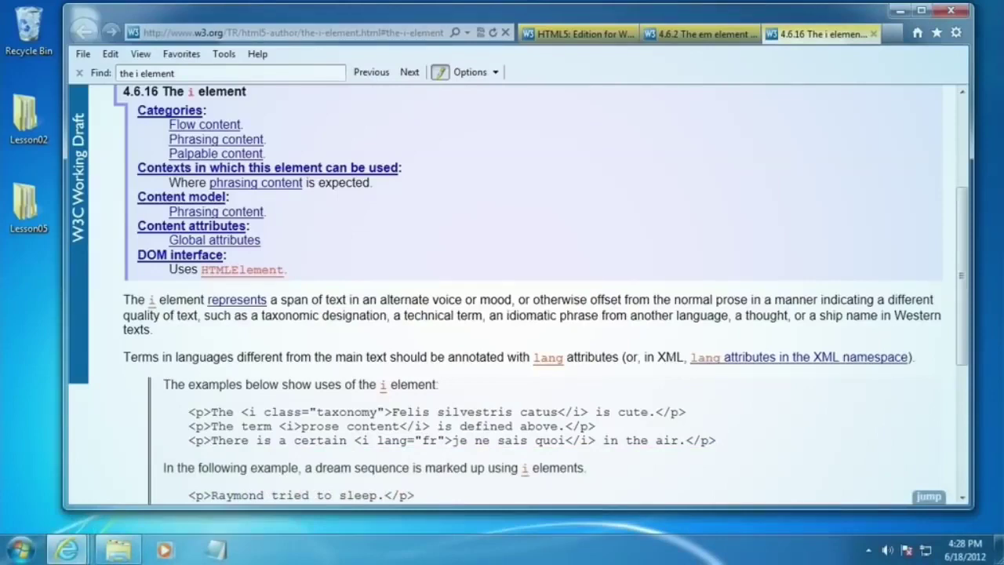
# - Review the i element examples, highlighting the class="taxonomy" phrase and the italic passages of the dream sequence
pyautogui.scroll(-2, 460, 366)
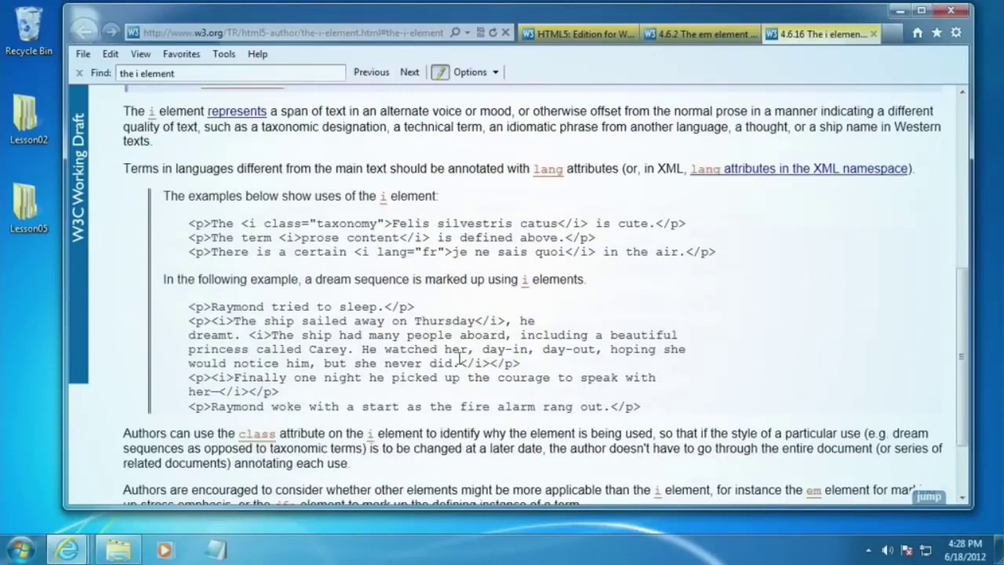
pyautogui.moveTo(235, 223); pyautogui.dragTo(596, 224)
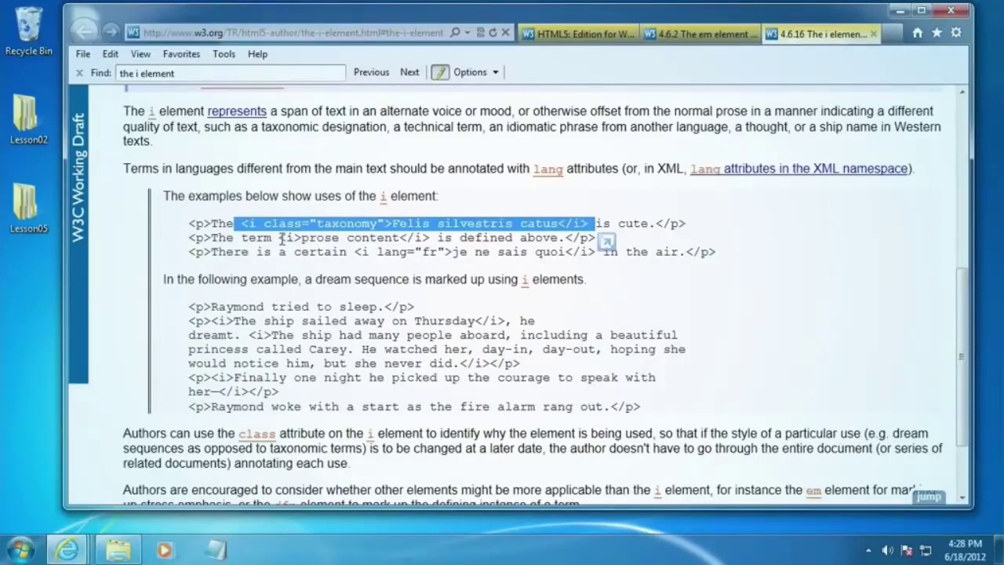
pyautogui.scroll(-2, 271, 306)
pyautogui.moveTo(202, 258); pyautogui.dragTo(511, 264)
pyautogui.moveTo(246, 272); pyautogui.dragTo(492, 318)
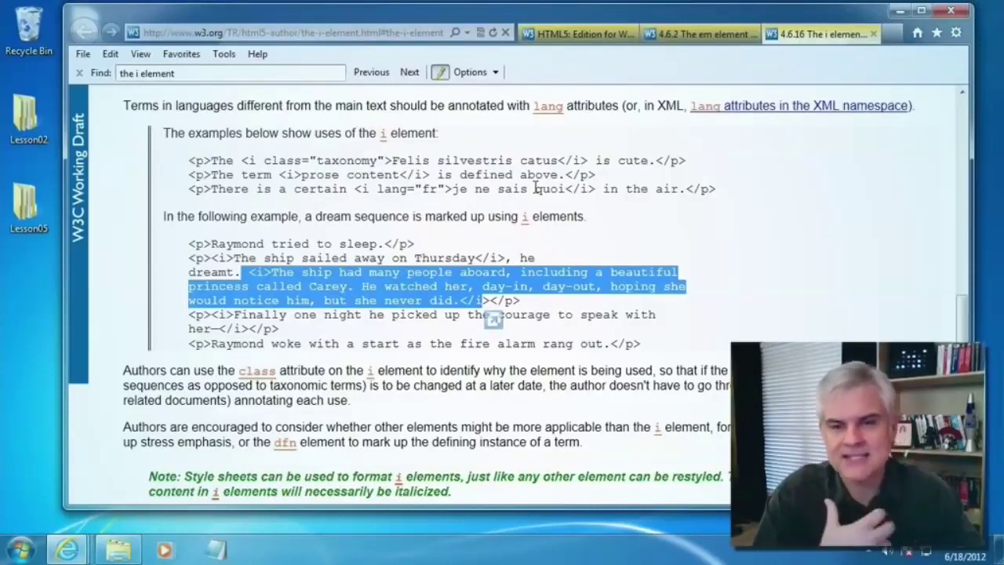
# - Look at the em element section again, and close both the em and i element tabs
pyautogui.click(678, 39)
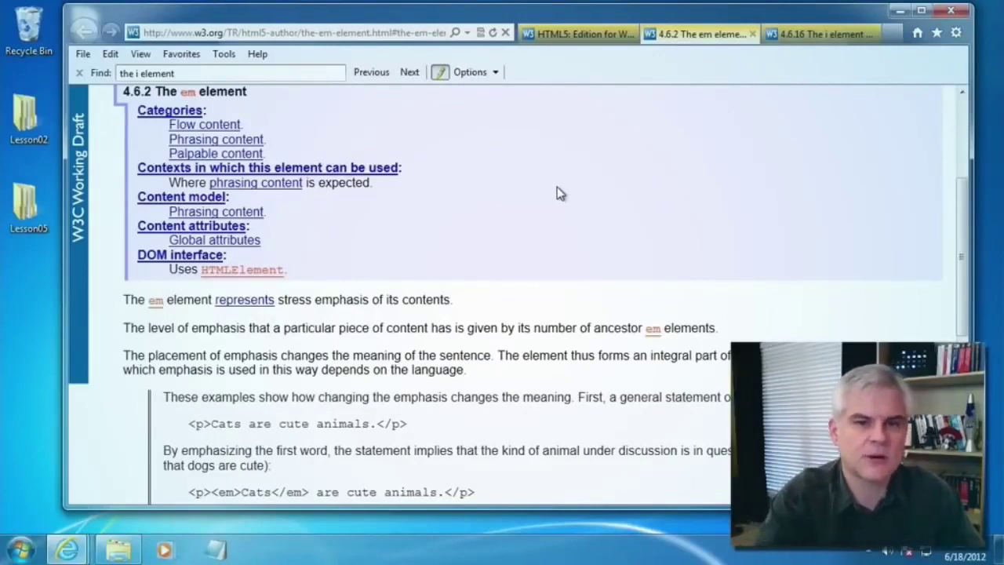
pyautogui.click(752, 34)
pyautogui.click(819, 33)
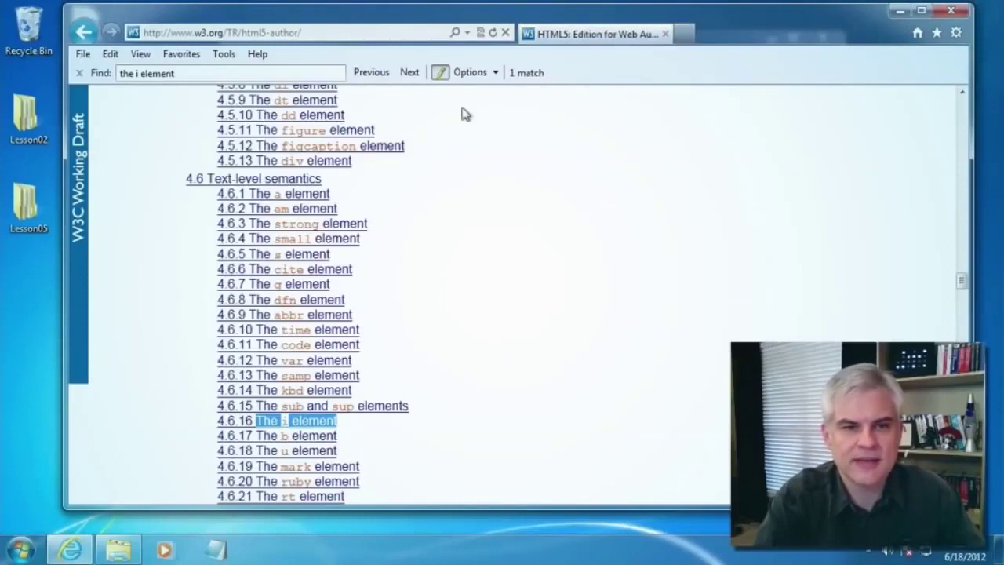
# - Find "the u element" in the table of contents and open section 4.6.18, The u element, in a new tab to read it
pyautogui.click(149, 72)
pyautogui.click(134, 74)
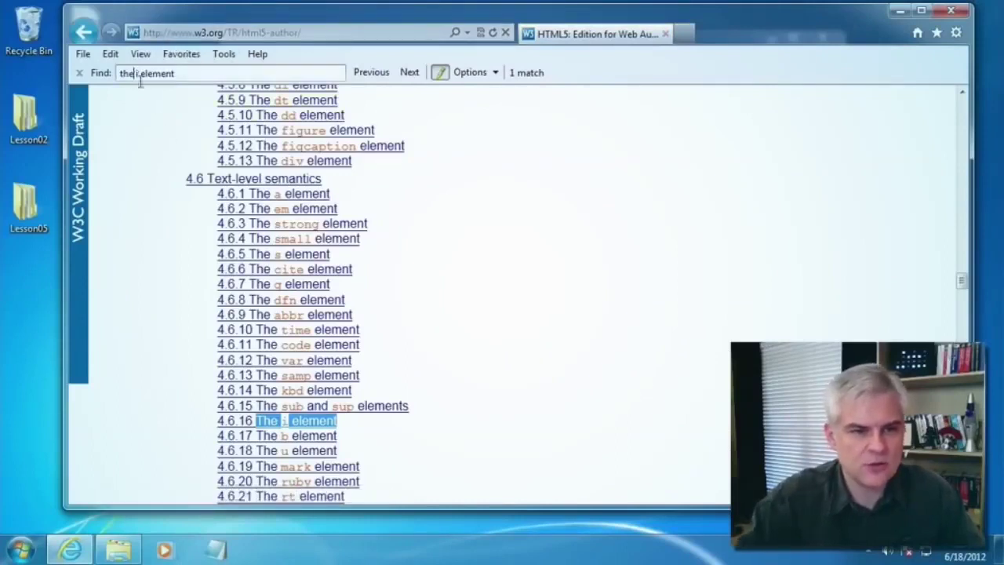
pyautogui.press('BackSpace')
pyautogui.write('u')
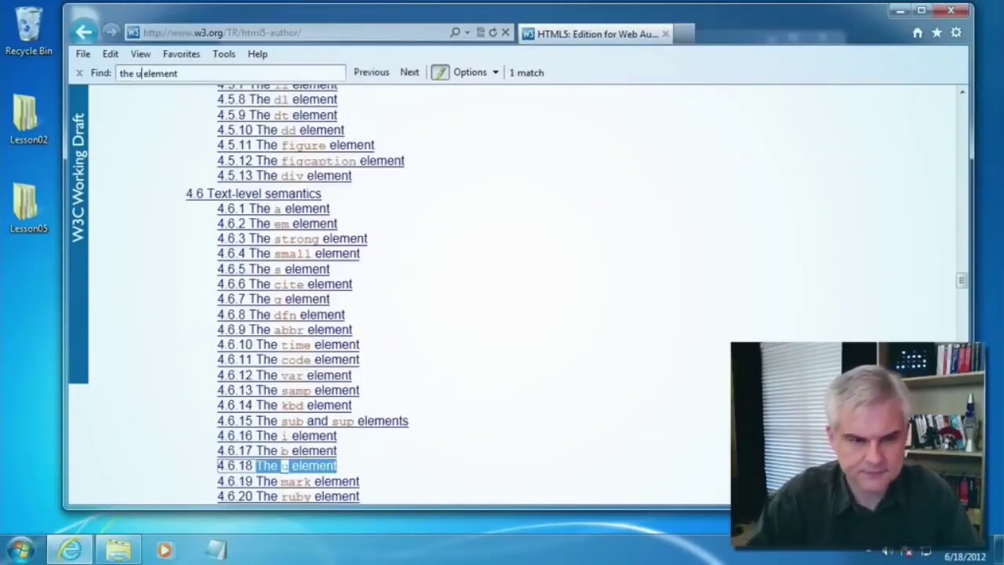
pyautogui.scroll(-4, 177, 365)
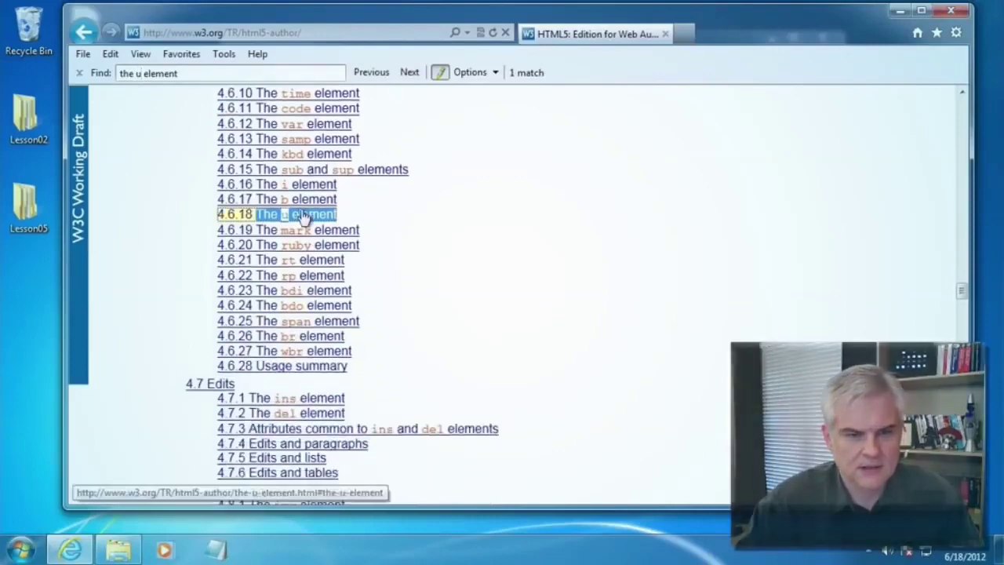
pyautogui.rightClick(303, 215)
pyautogui.click(362, 239)
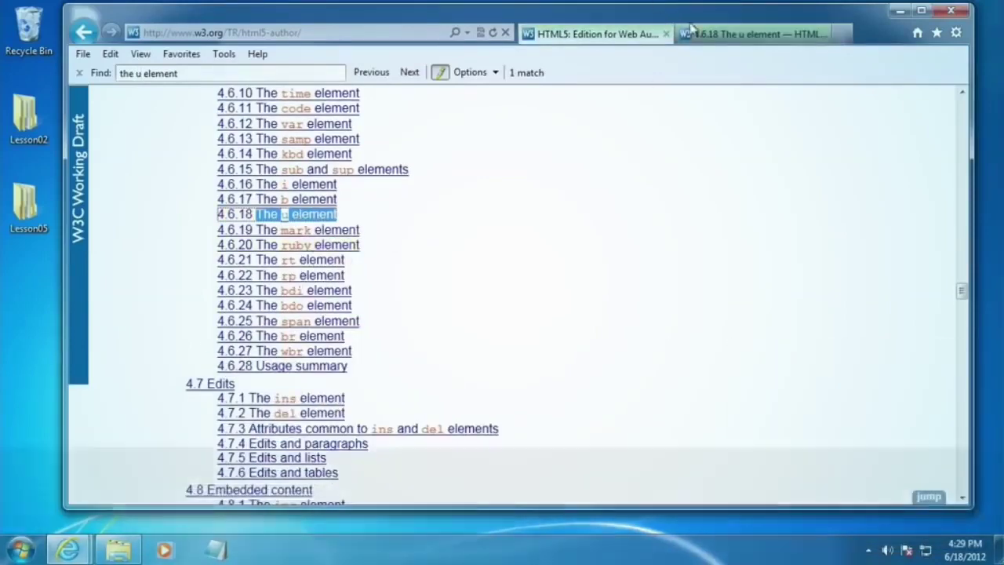
pyautogui.click(753, 34)
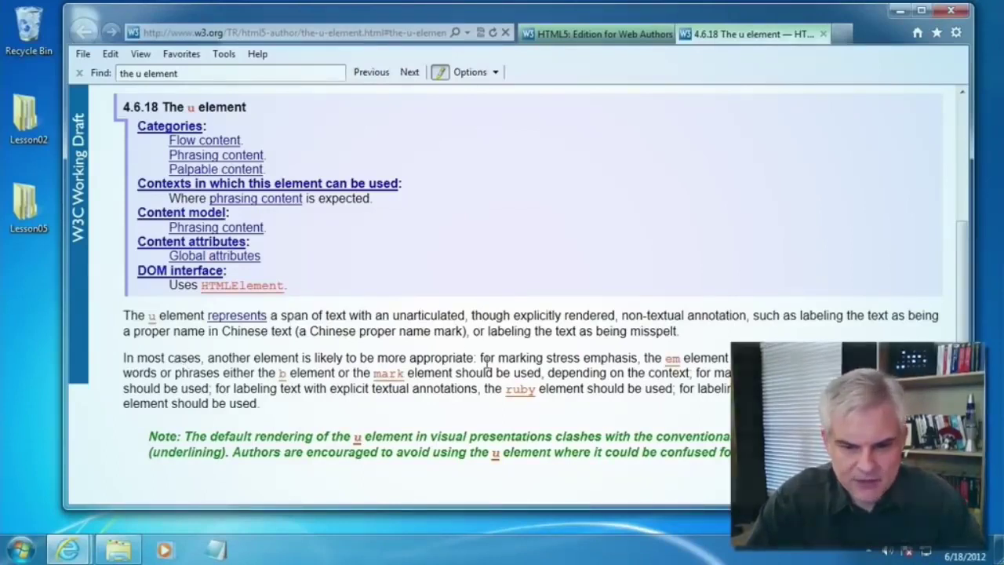
# - Highlight the recommended alternatives to the u element and its Chinese proper name and misspelling uses, and close its tab
pyautogui.moveTo(476, 359); pyautogui.dragTo(732, 376)
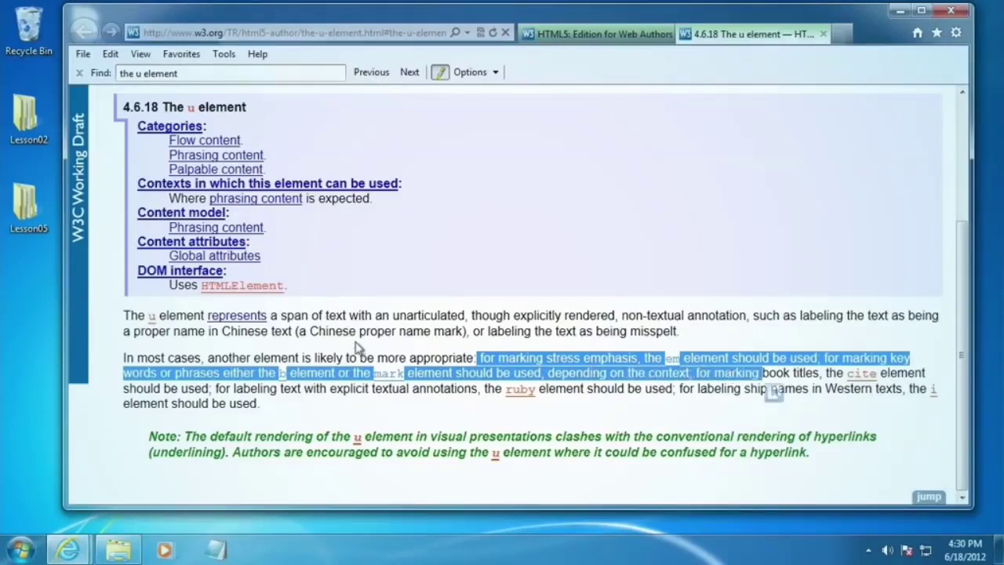
pyautogui.click(359, 330)
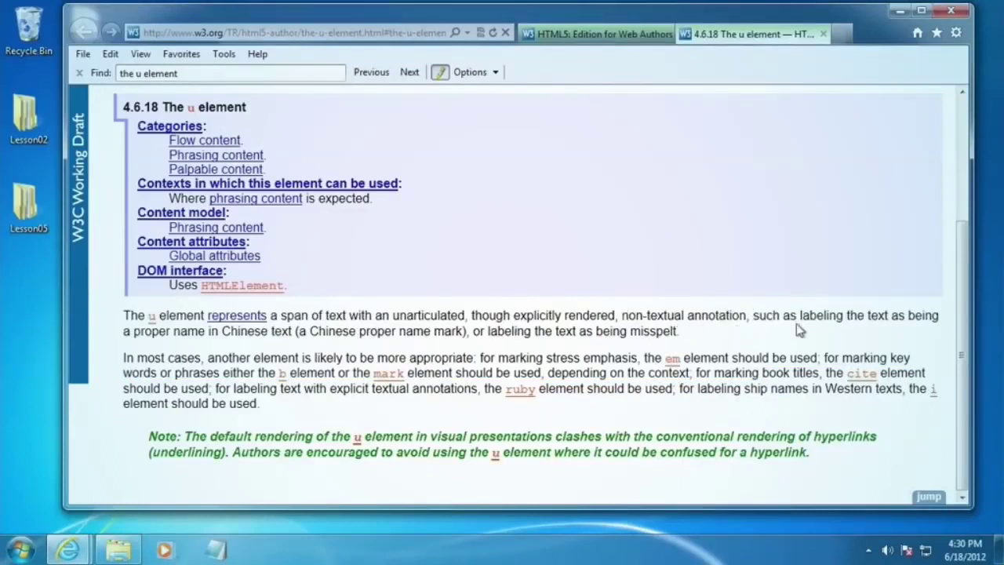
pyautogui.moveTo(174, 332); pyautogui.dragTo(678, 332)
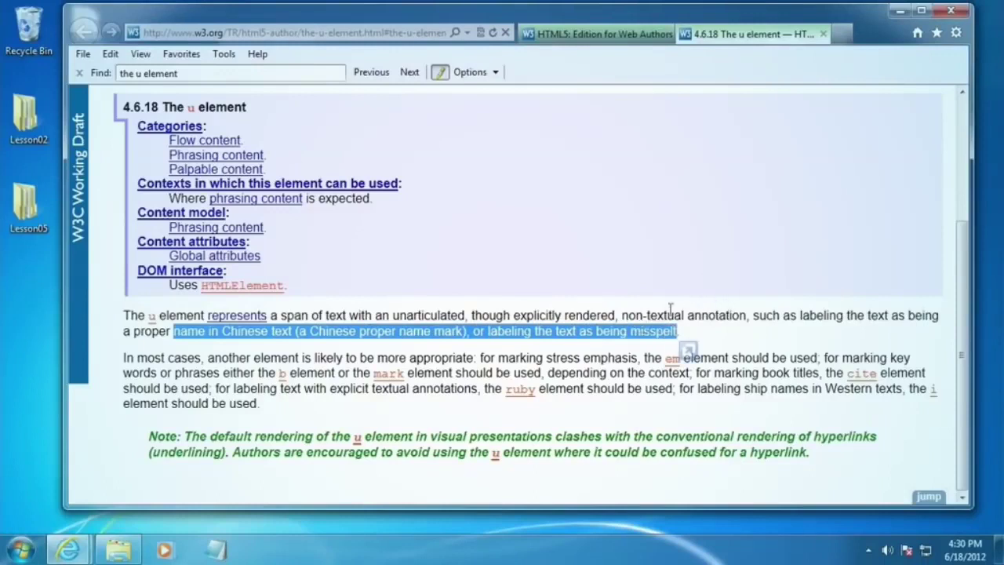
pyautogui.click(670, 310)
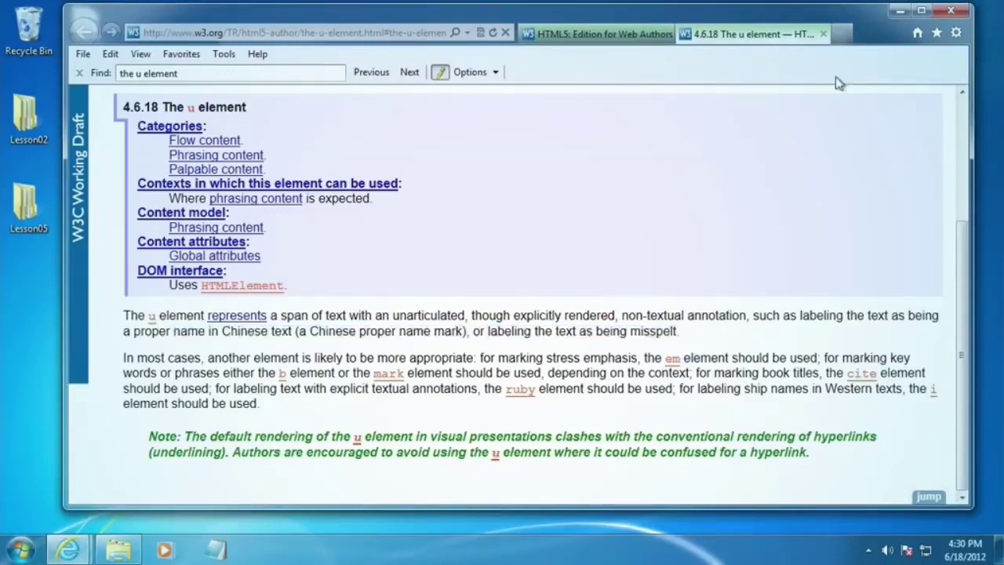
pyautogui.click(823, 33)
# - Find "the small element" in the table of contents, read section 4.6.4, The small element, in a new tab, and close it
pyautogui.click(141, 73)
pyautogui.click(139, 73)
pyautogui.press('BackSpace')
pyautogui.write('small')
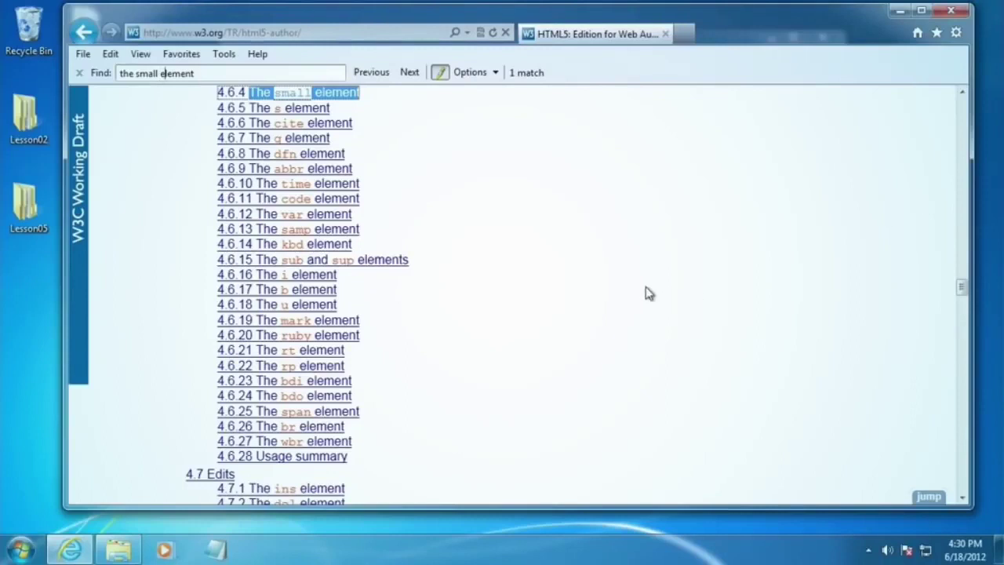
pyautogui.scroll(1, 612, 278)
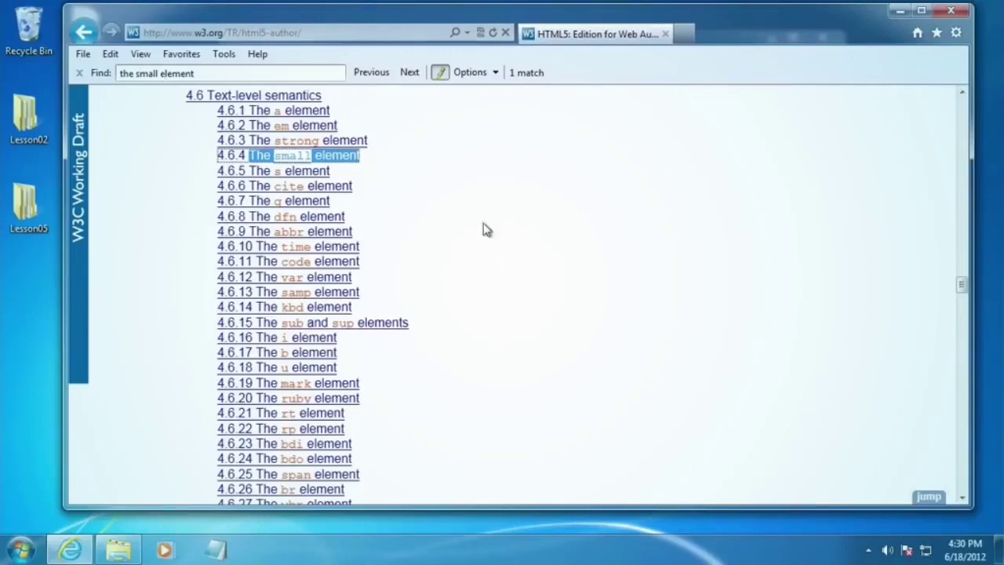
pyautogui.scroll(1, 445, 174)
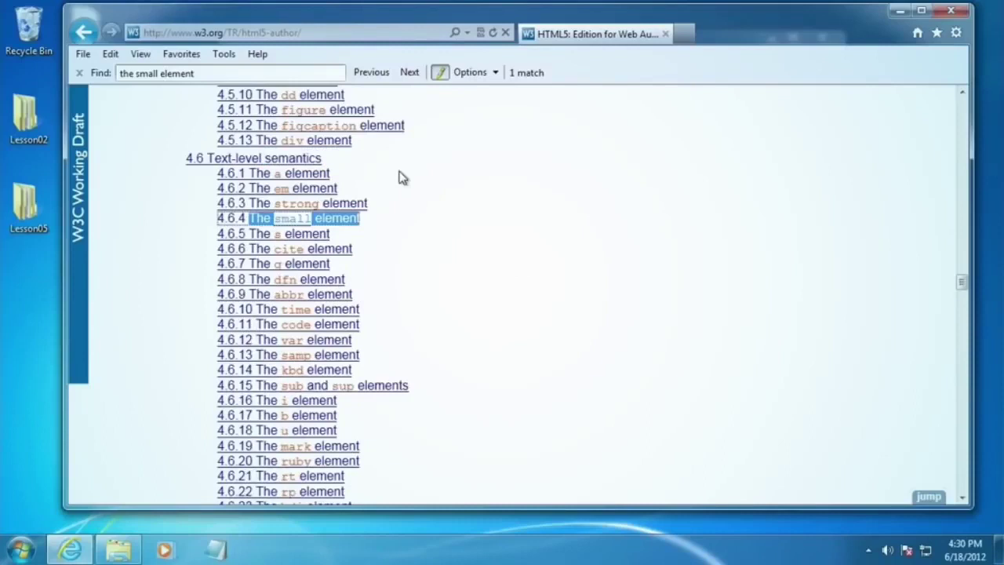
pyautogui.rightClick(328, 225)
pyautogui.click(408, 251)
pyautogui.click(745, 33)
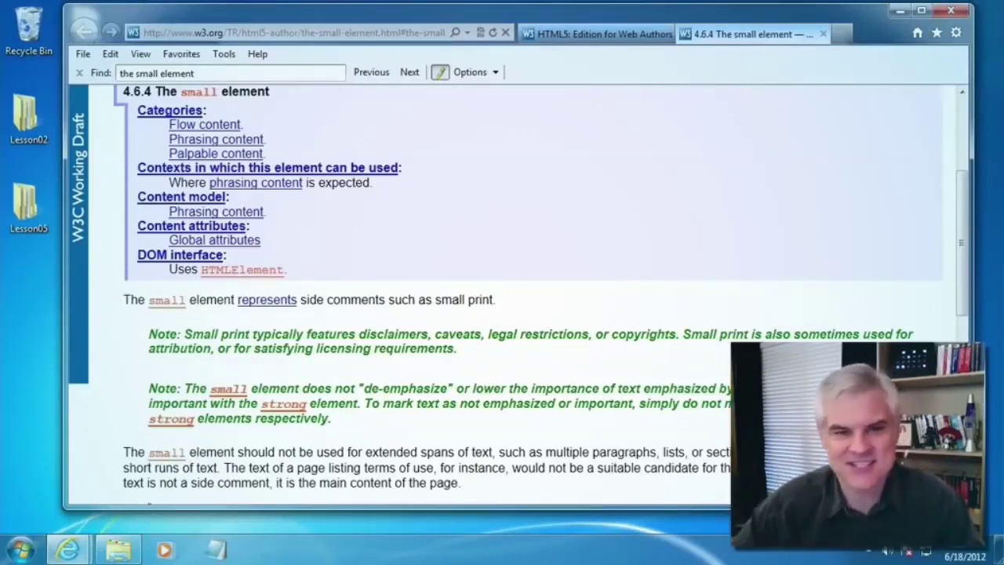
pyautogui.click(823, 34)
# - Find "the s element" in the table of contents and view section 4.6.5, The s element, in a new tab
pyautogui.click(147, 73)
pyautogui.doubleClick(147, 72)
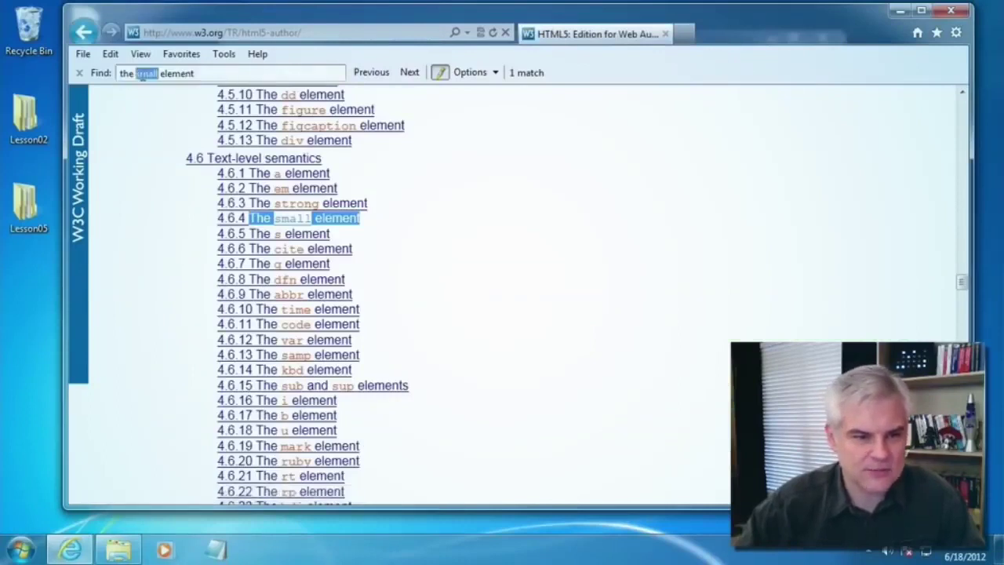
pyautogui.write('s')
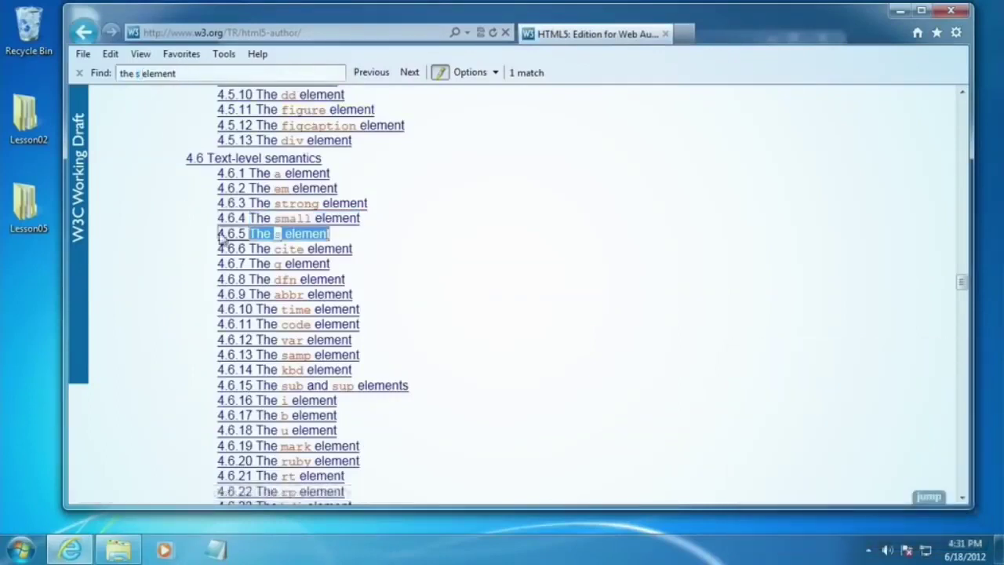
pyautogui.rightClick(286, 237)
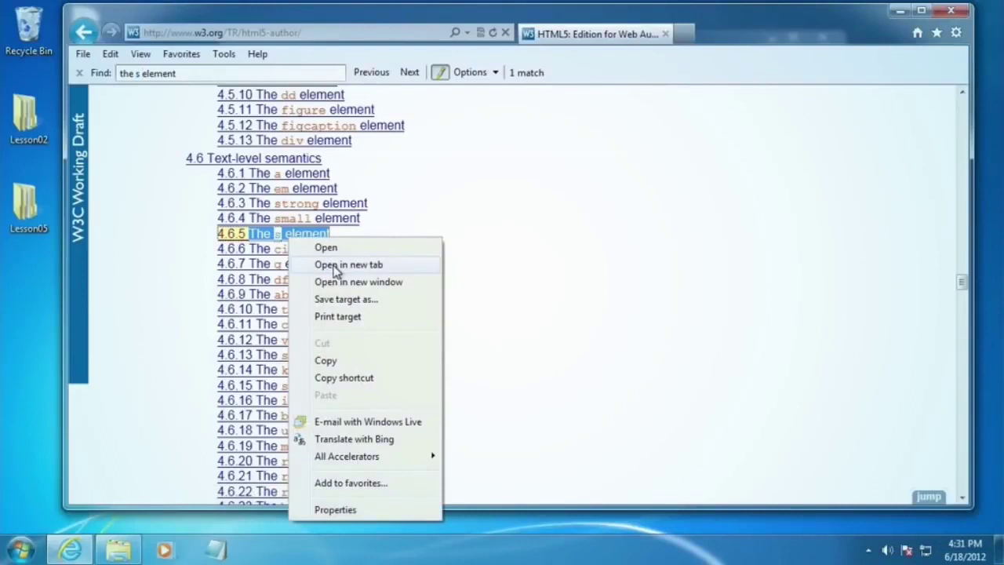
pyautogui.click(336, 271)
pyautogui.click(786, 32)
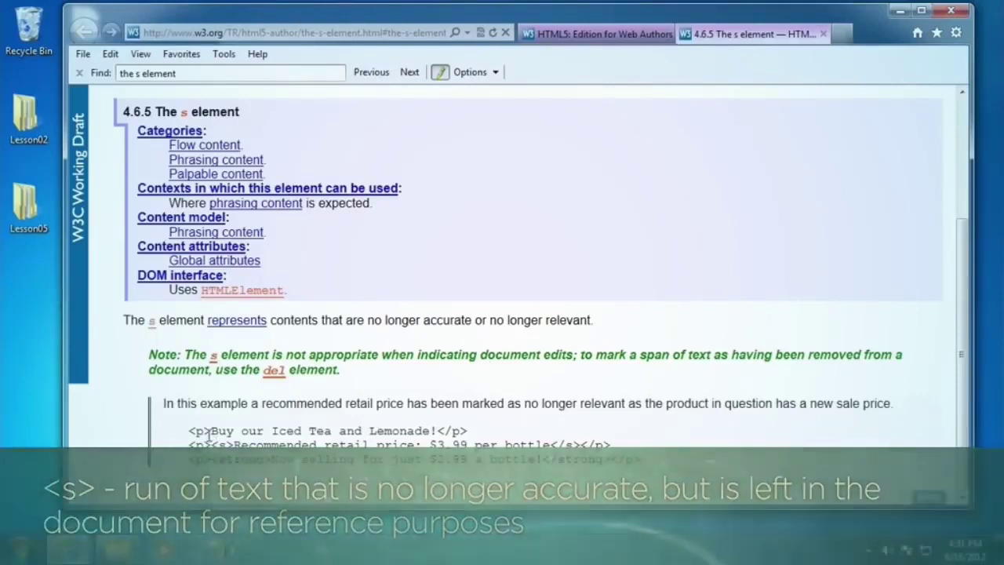
# - Review the s element's retail price example, highlighting its s tags and the text of all three lines, and close the tab
pyautogui.moveTo(211, 430); pyautogui.dragTo(454, 431)
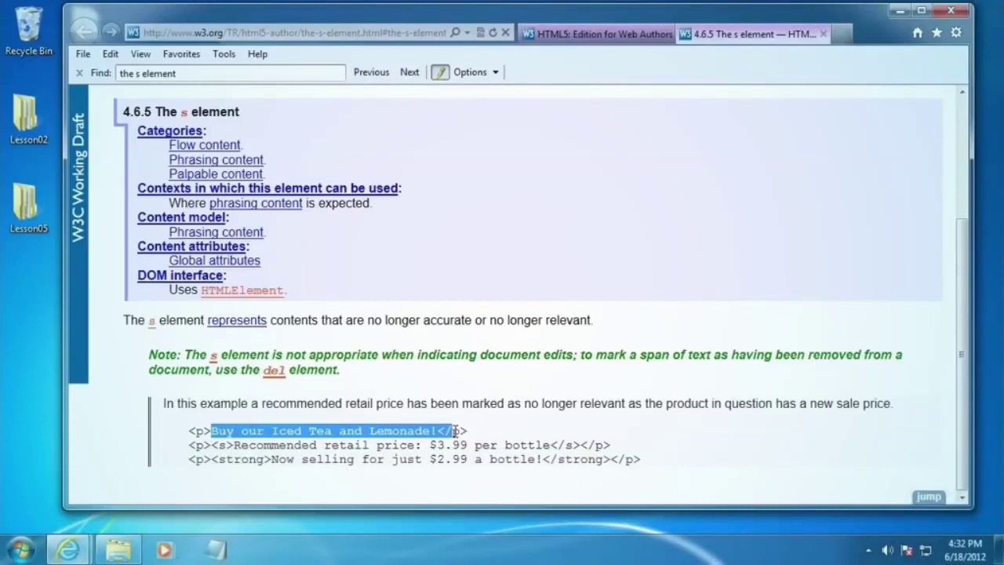
pyautogui.doubleClick(222, 445)
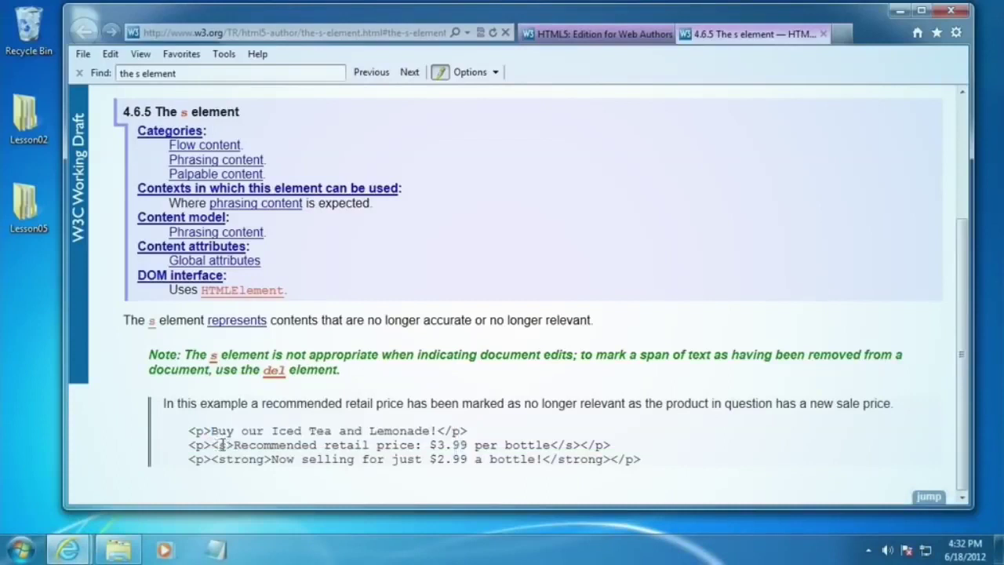
pyautogui.doubleClick(569, 445)
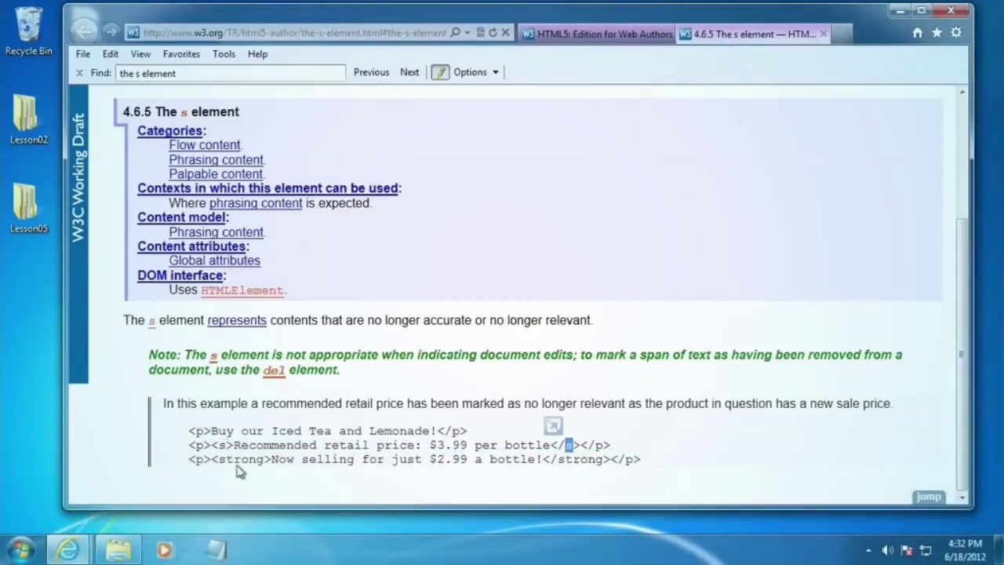
pyautogui.moveTo(264, 445); pyautogui.dragTo(550, 445)
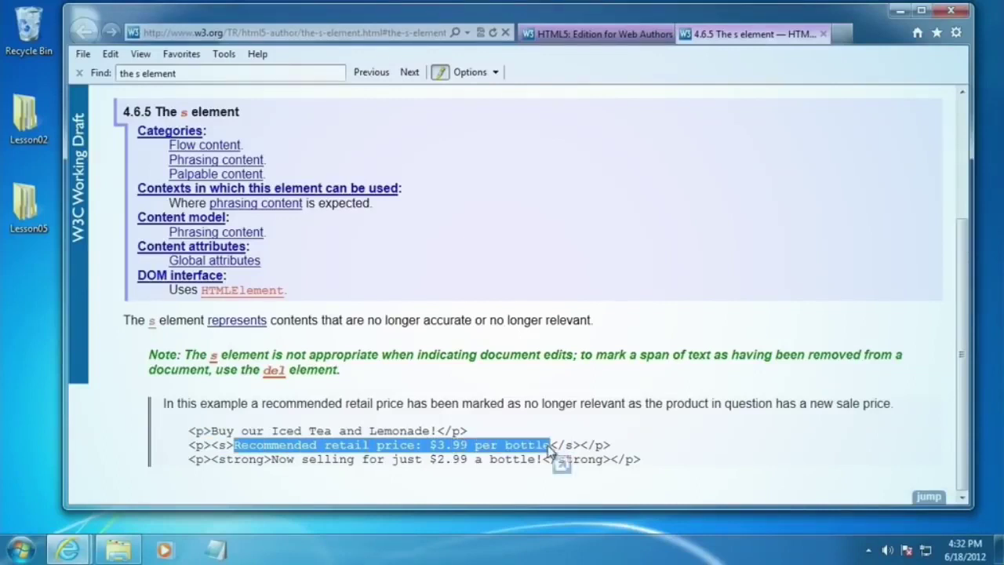
pyautogui.moveTo(272, 459); pyautogui.dragTo(519, 466)
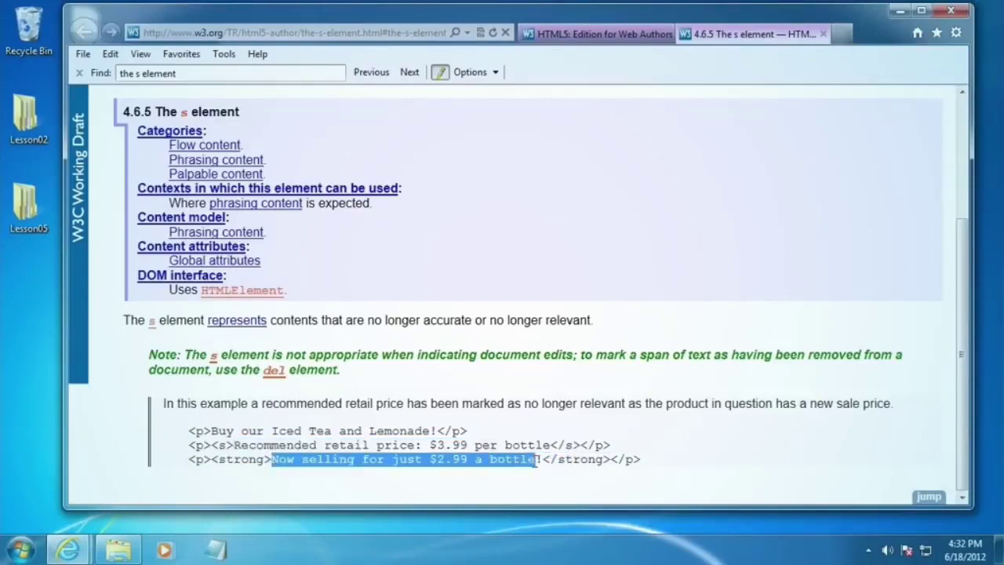
pyautogui.doubleClick(223, 444)
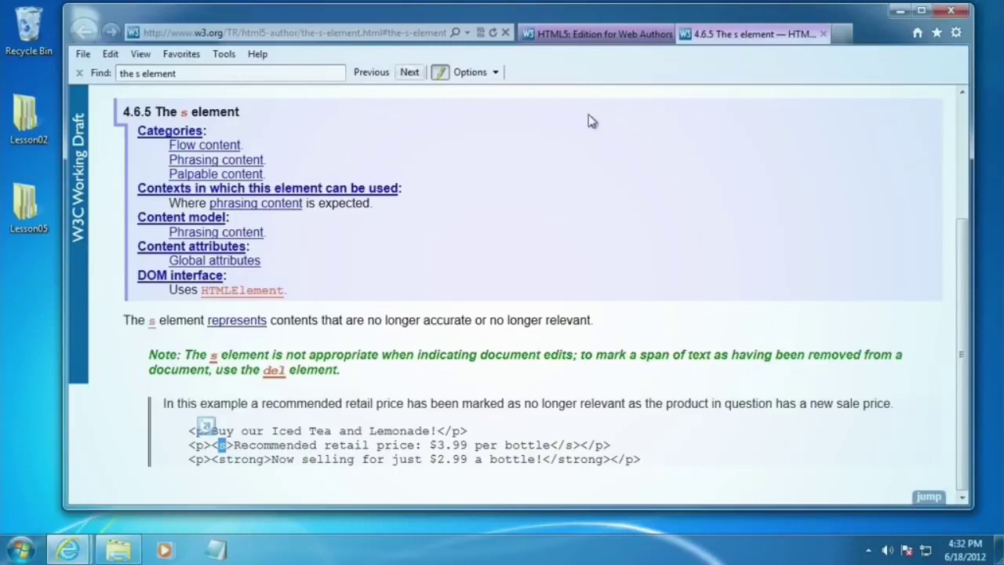
pyautogui.click(824, 34)
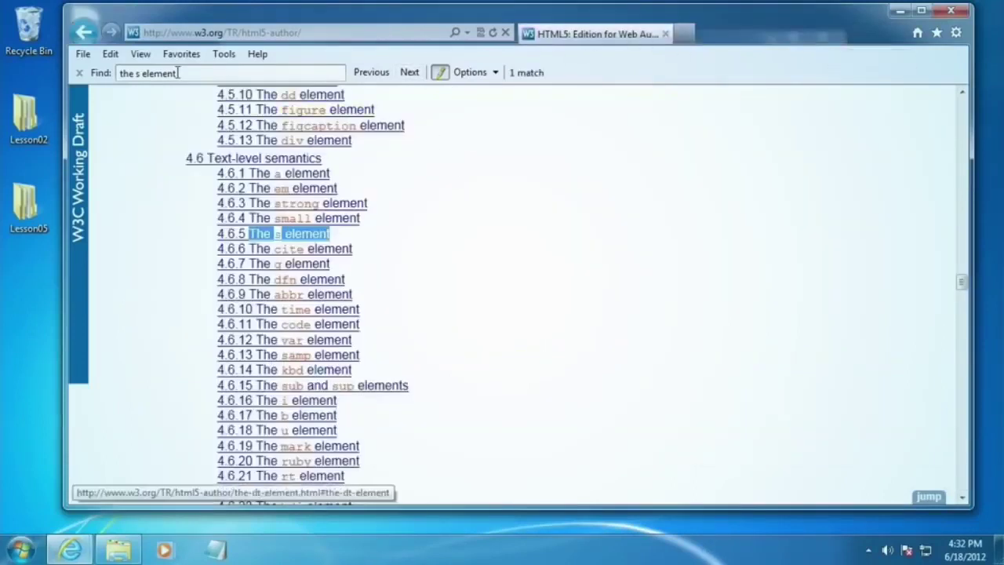
# - Find "the del element" in the table of contents and view section 4.7.2, The del element, in a new tab
pyautogui.click(138, 73)
pyautogui.doubleClick(138, 73)
pyautogui.write('del')
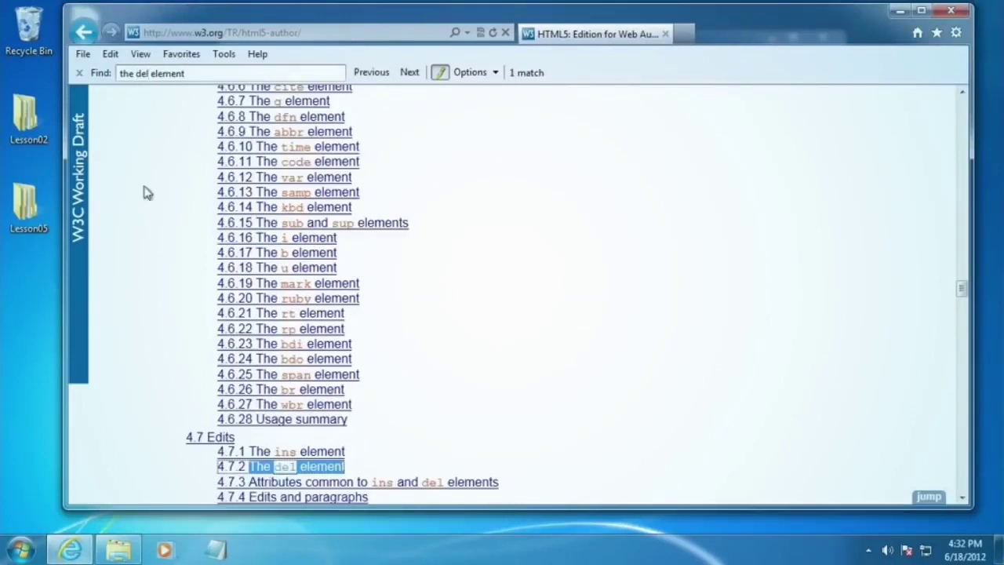
pyautogui.scroll(-3, 888, 345)
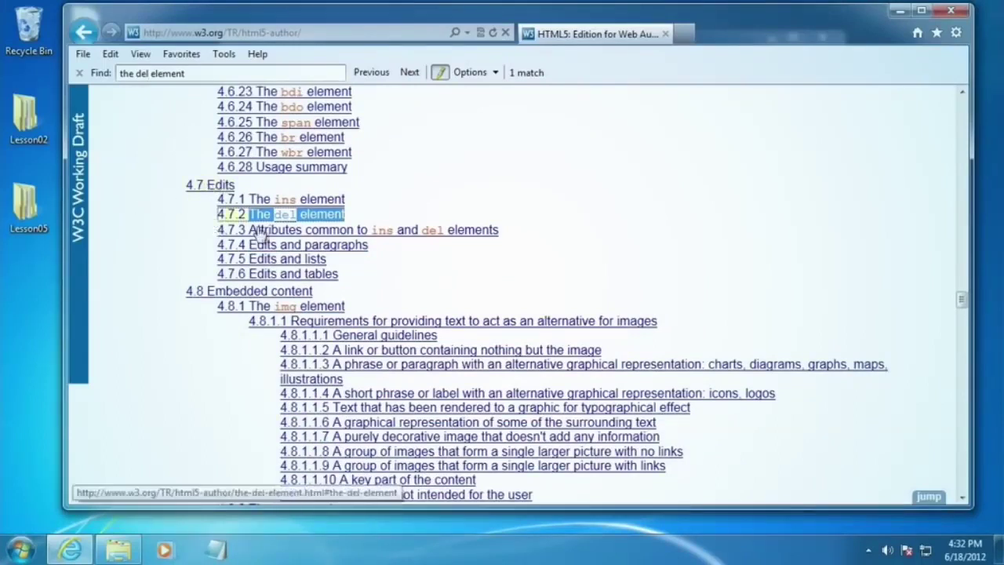
pyautogui.rightClick(284, 220)
pyautogui.click(346, 242)
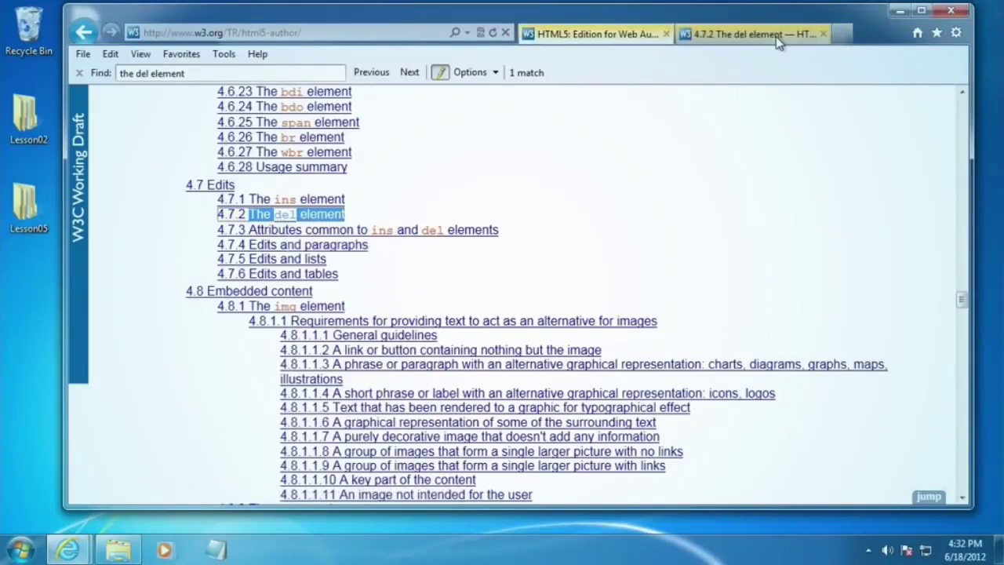
pyautogui.click(728, 36)
# - Read the del element section down to its "to do" list example, return to the table of contents, and close the del tab
pyautogui.scroll(-1, 588, 126)
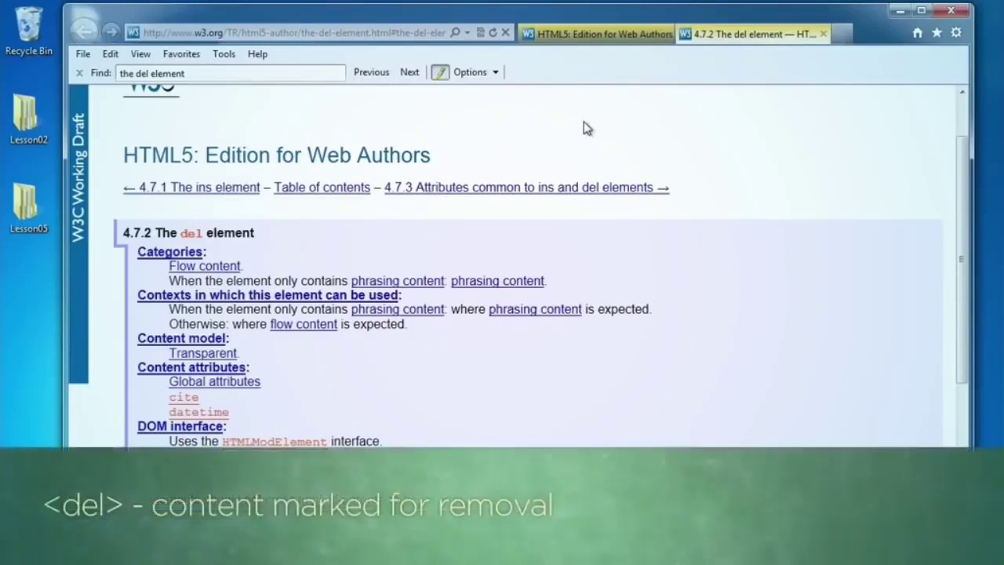
pyautogui.scroll(-3, 664, 147)
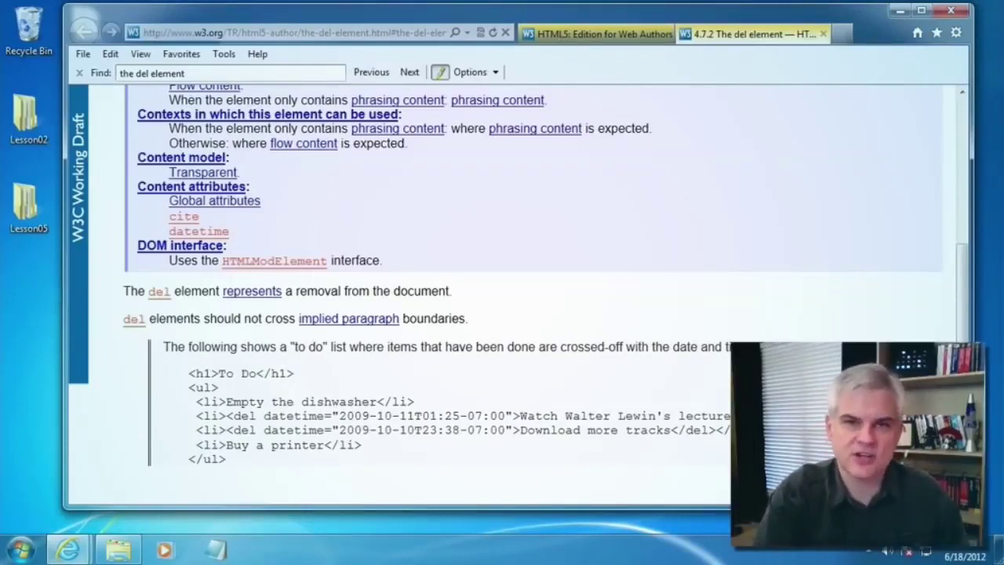
pyautogui.click(581, 33)
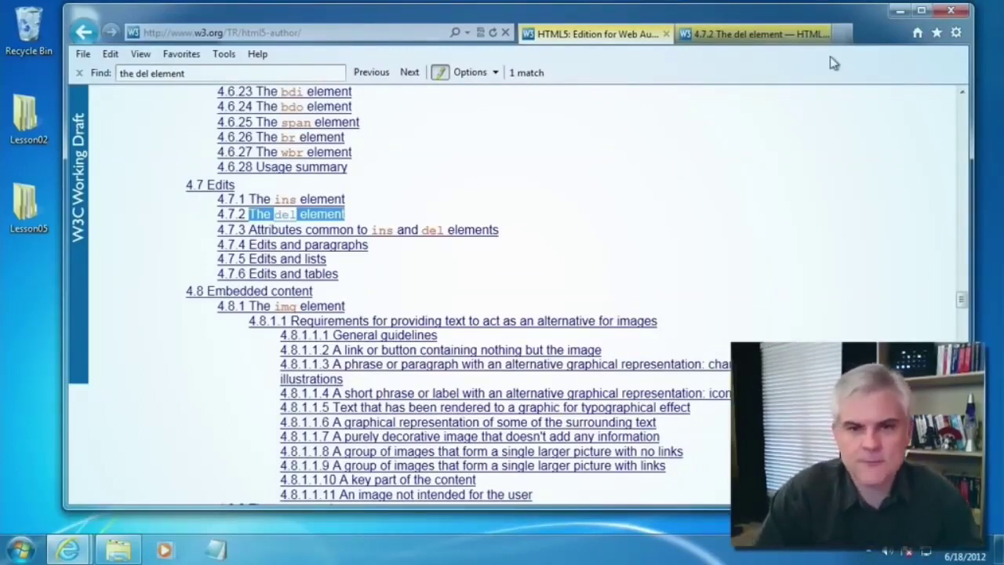
pyautogui.click(823, 33)
# - Find "the cite element" in the table of contents and view section 4.6.6, The cite element, in a new tab
pyautogui.hotkey('ctrl', 'f')
pyautogui.doubleClick(141, 73)
pyautogui.write('cite')
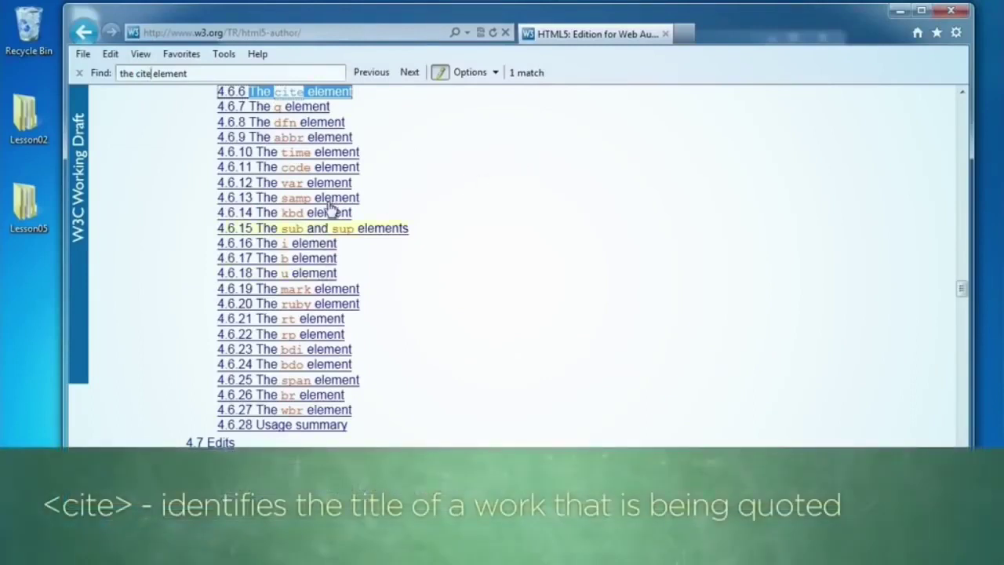
pyautogui.rightClick(299, 94)
pyautogui.click(353, 117)
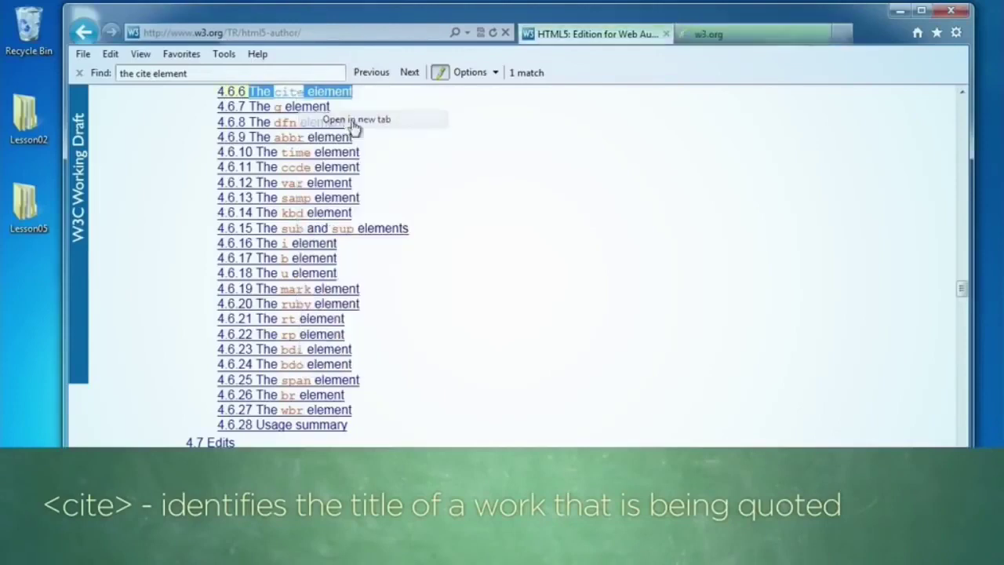
pyautogui.click(758, 33)
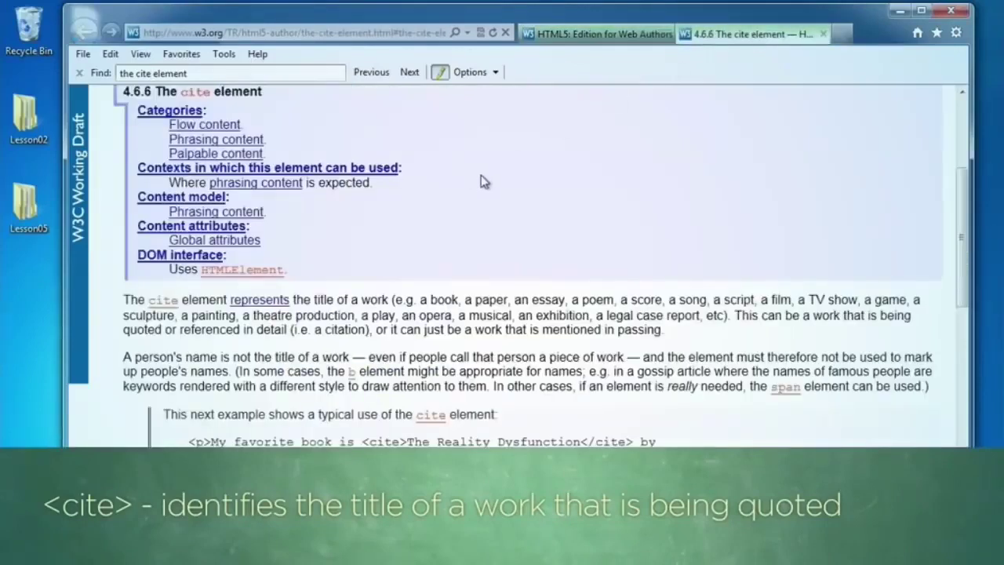
# - Review the cite element examples, highlighting the cited titles The Reality Dysfunction, Pearls Before Swine and Jive Samba in the typical-use example
pyautogui.scroll(-3, 488, 188)
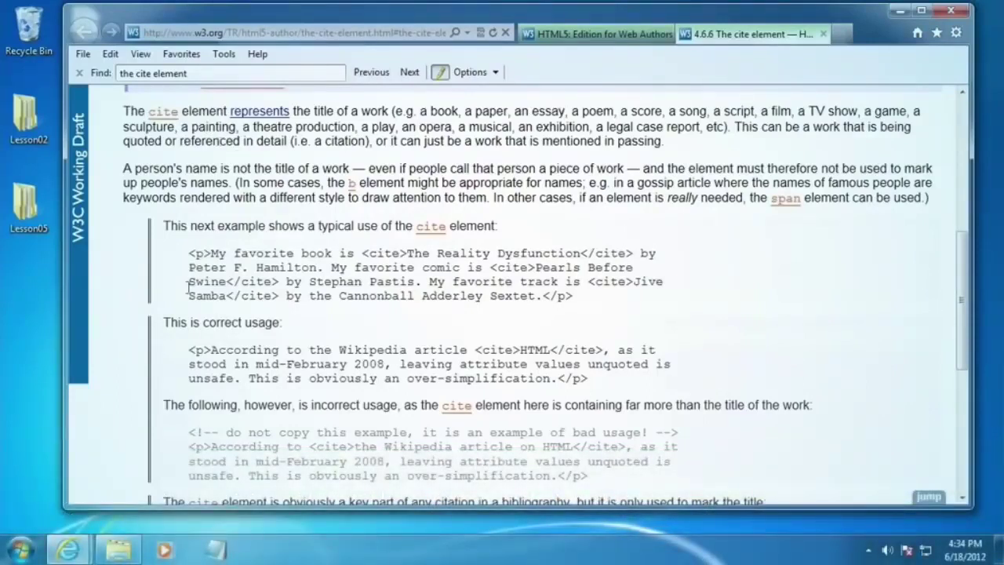
pyautogui.scroll(-3, 222, 263)
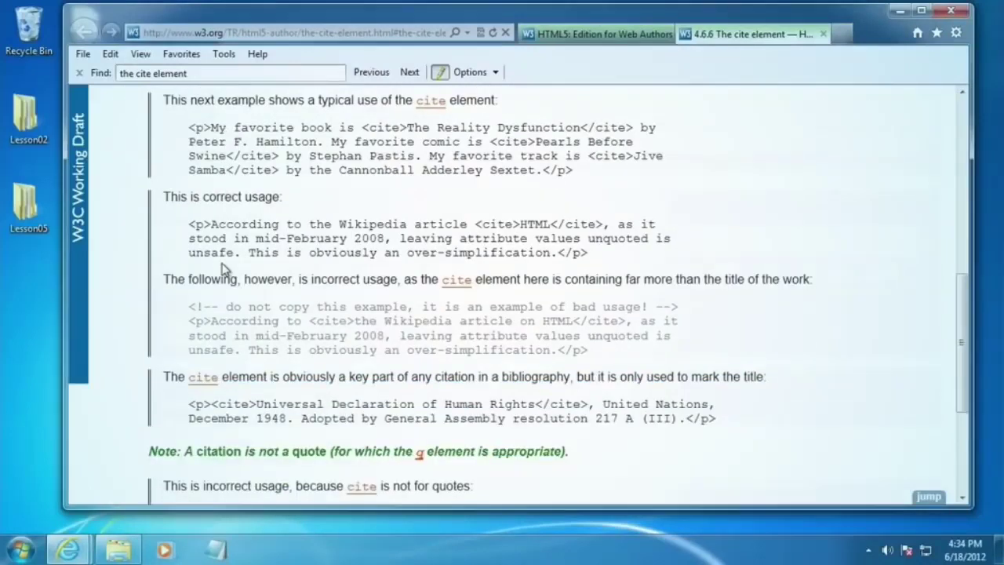
pyautogui.scroll(-5, 222, 267)
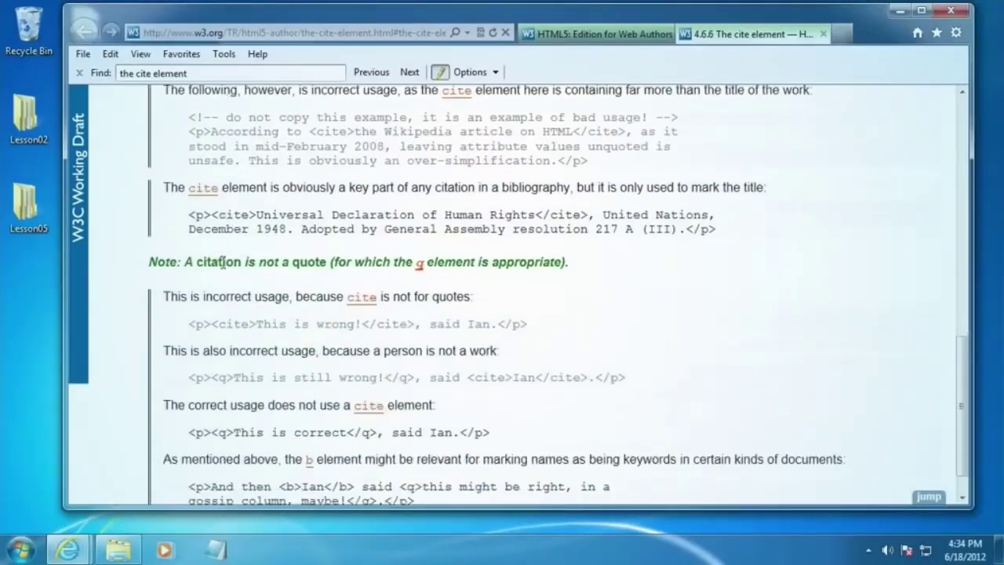
pyautogui.scroll(7, 222, 267)
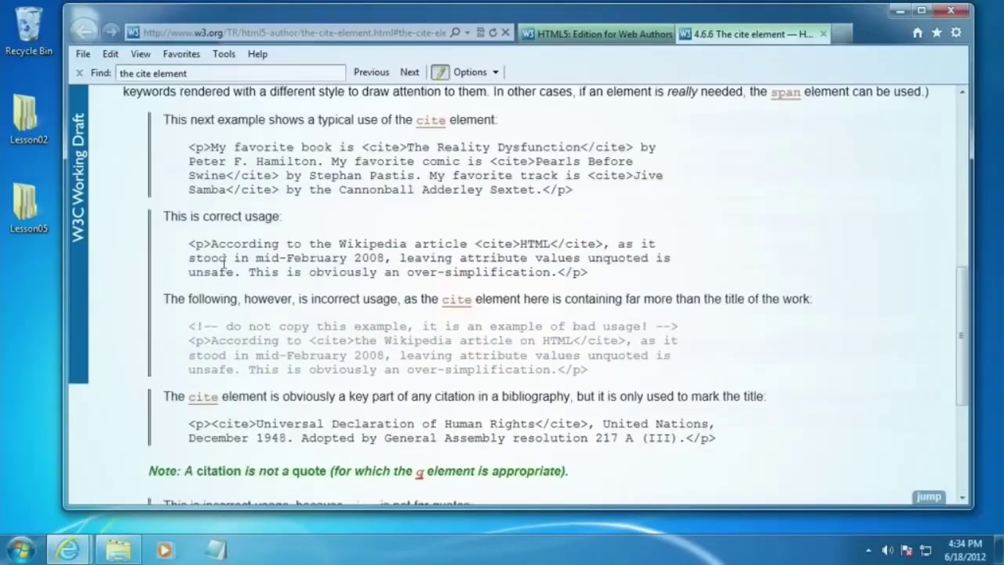
pyautogui.scroll(2, 223, 267)
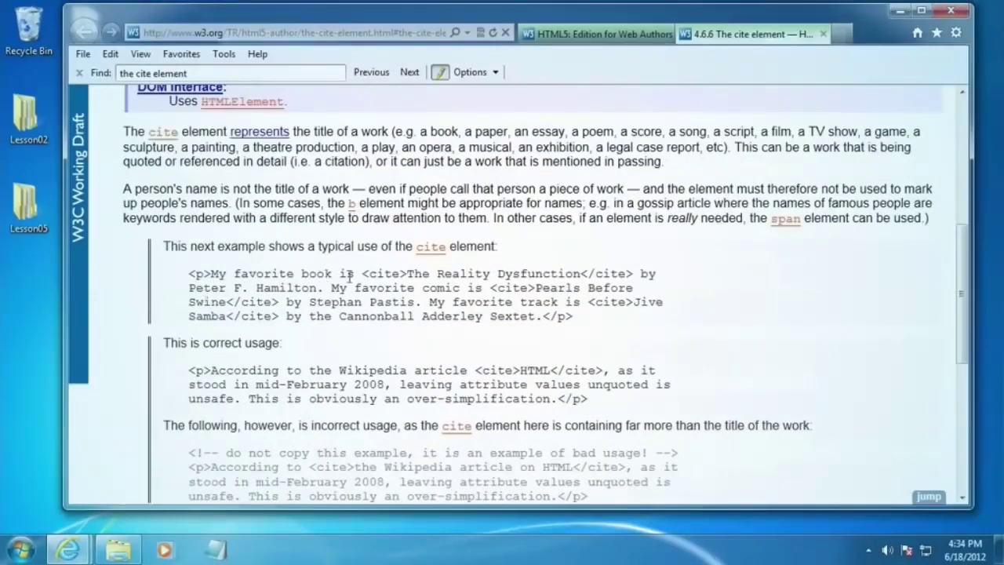
pyautogui.moveTo(364, 274); pyautogui.dragTo(630, 272)
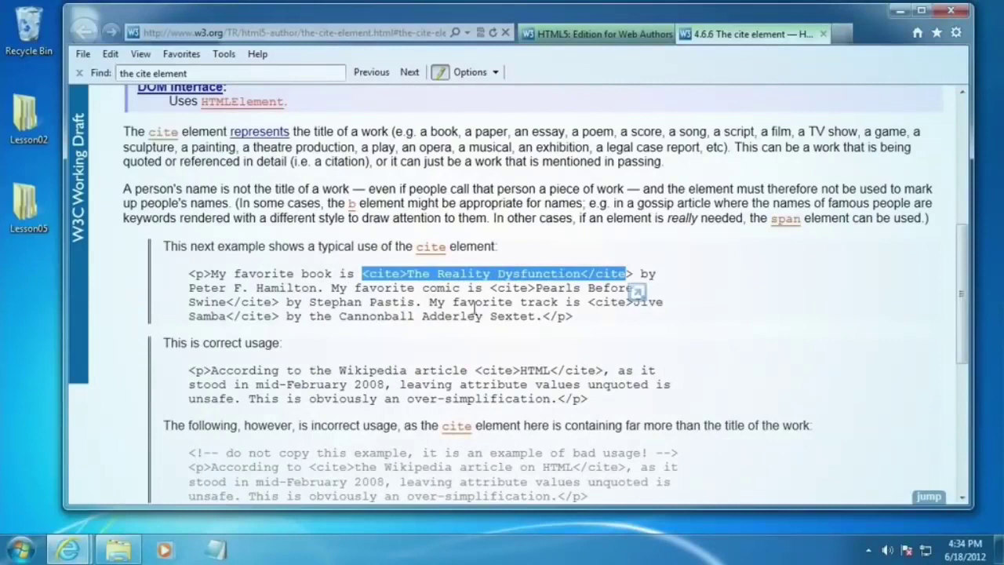
pyautogui.moveTo(490, 290); pyautogui.dragTo(276, 303)
pyautogui.moveTo(588, 303); pyautogui.dragTo(279, 317)
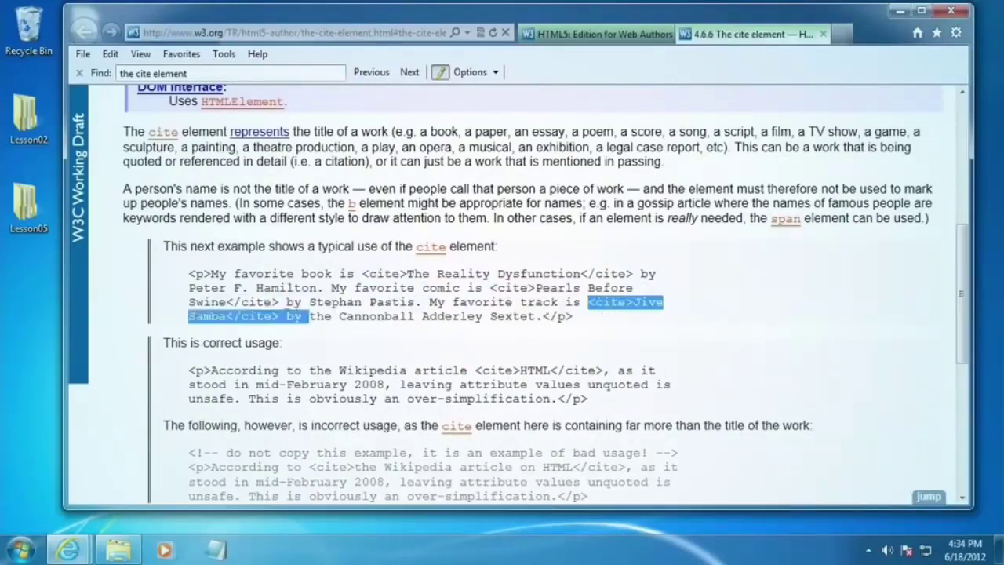
# - Review the correct and incorrect usage examples of the cite element, highlighting the cited title HTML, and close the cite tab
pyautogui.scroll(-2, 372, 320)
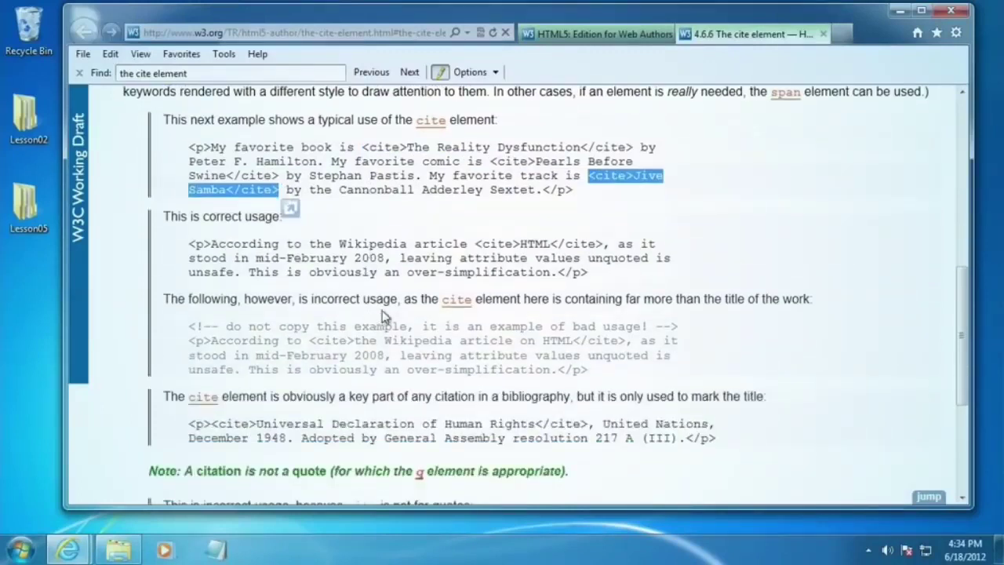
pyautogui.moveTo(468, 244); pyautogui.dragTo(604, 244)
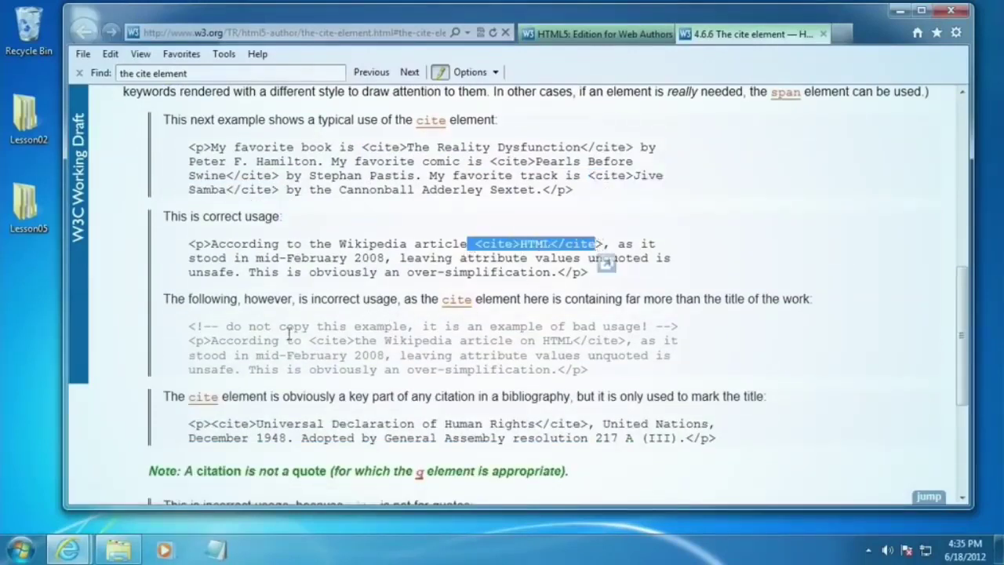
pyautogui.scroll(-2, 283, 335)
pyautogui.scroll(4, 279, 322)
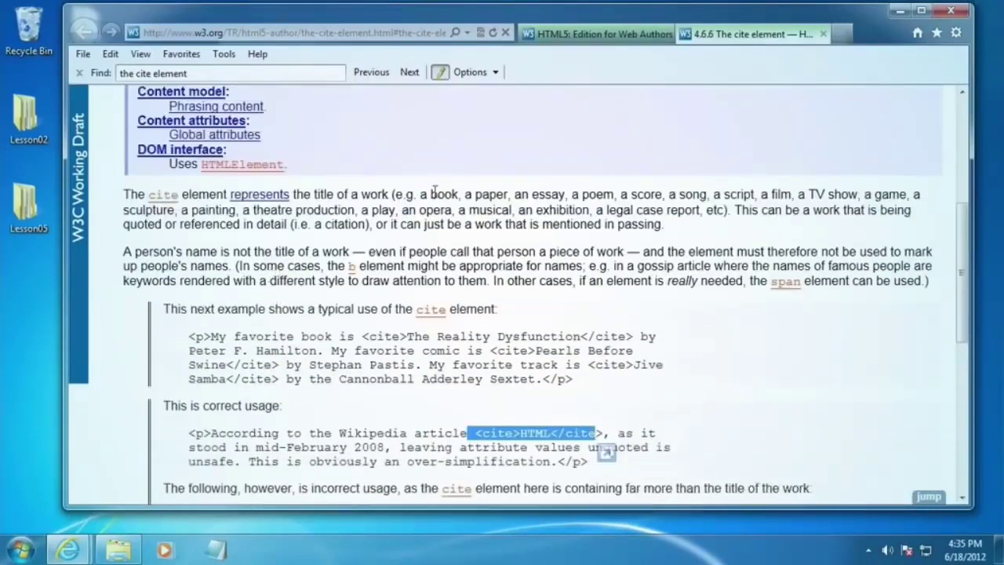
pyautogui.click(203, 76)
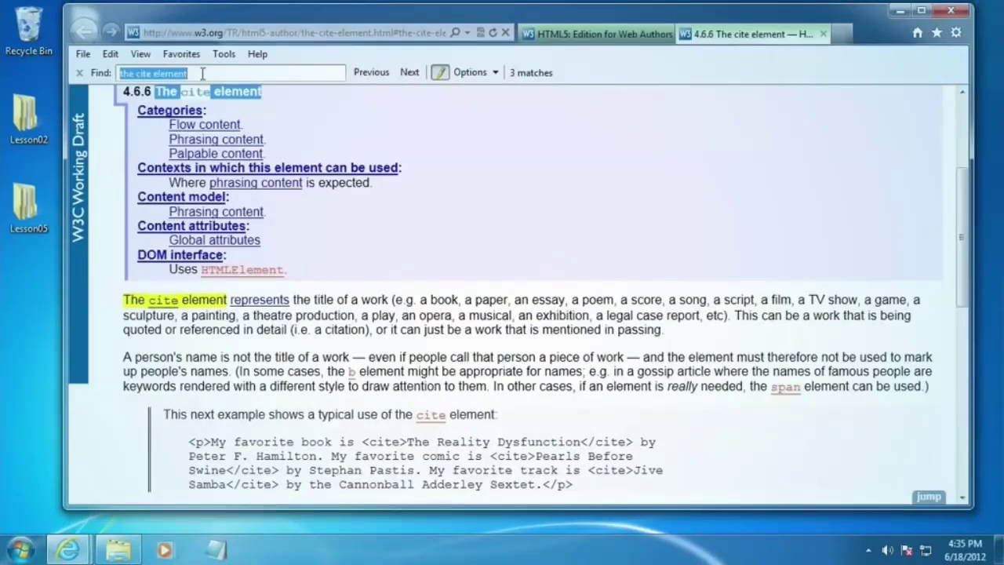
pyautogui.click(823, 34)
# - Find "the blockquote element" in the table of contents and view section 4.5.4, The blockquote element, in a new tab
pyautogui.doubleClick(140, 74)
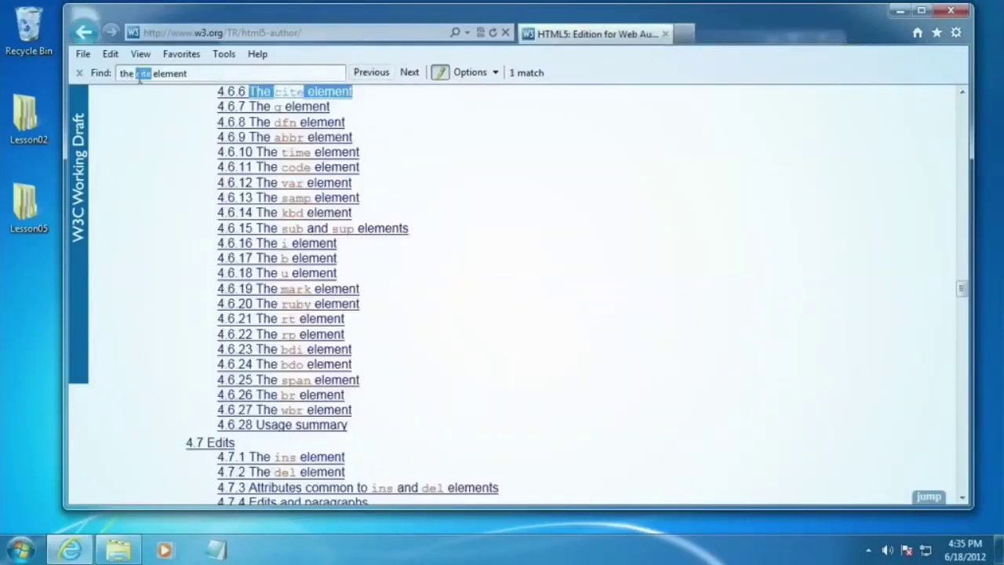
pyautogui.write('blockquote')
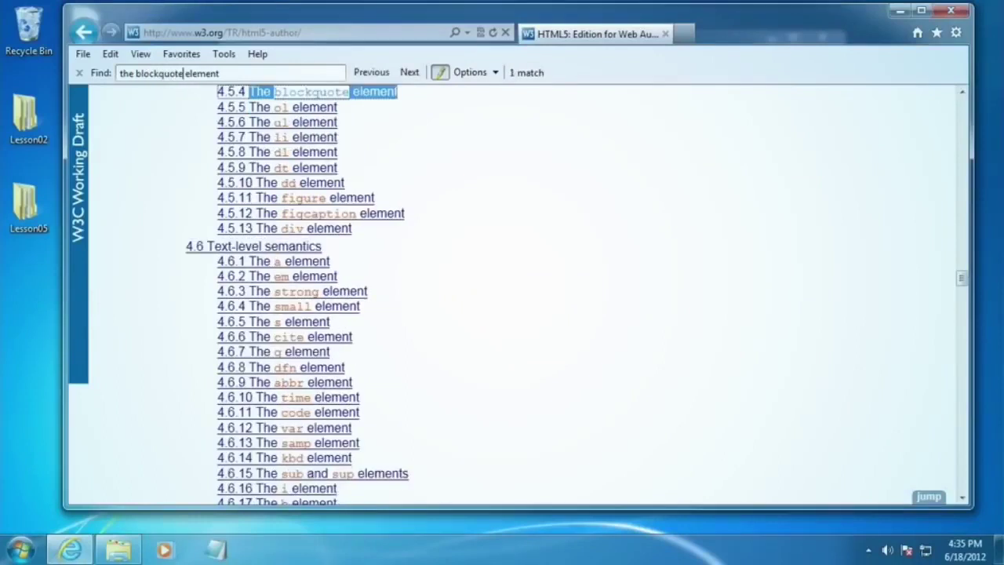
pyautogui.rightClick(357, 97)
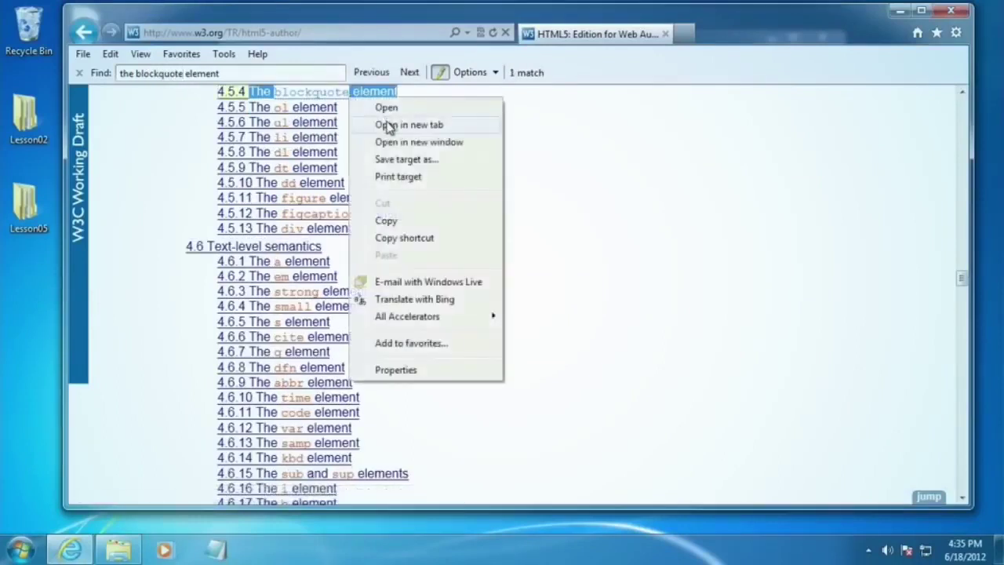
pyautogui.click(390, 127)
pyautogui.click(753, 34)
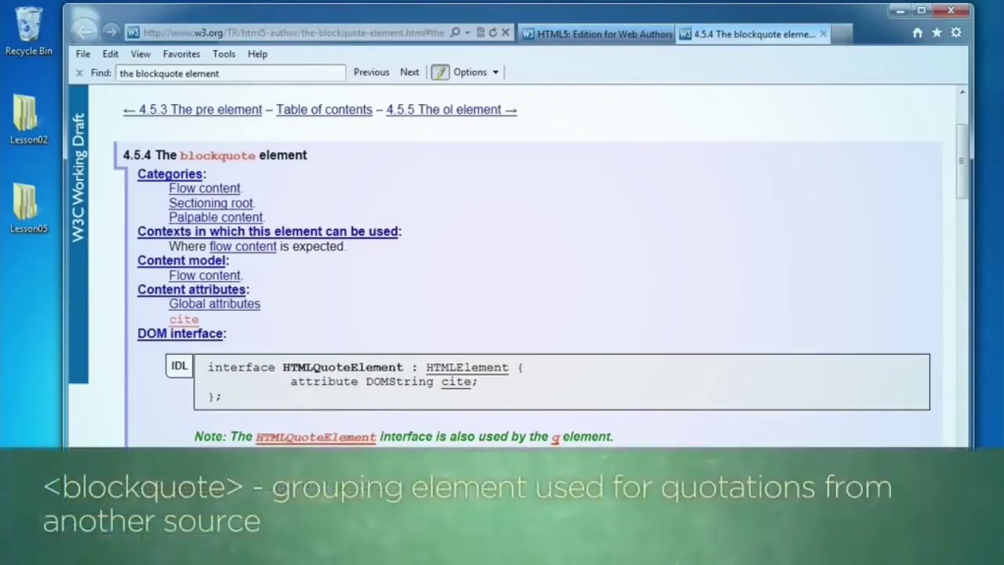
# - Read the blockquote element section from its definition through the attribution and figure examples down to the Sonnet 130 example
pyautogui.scroll(-3, 567, 149)
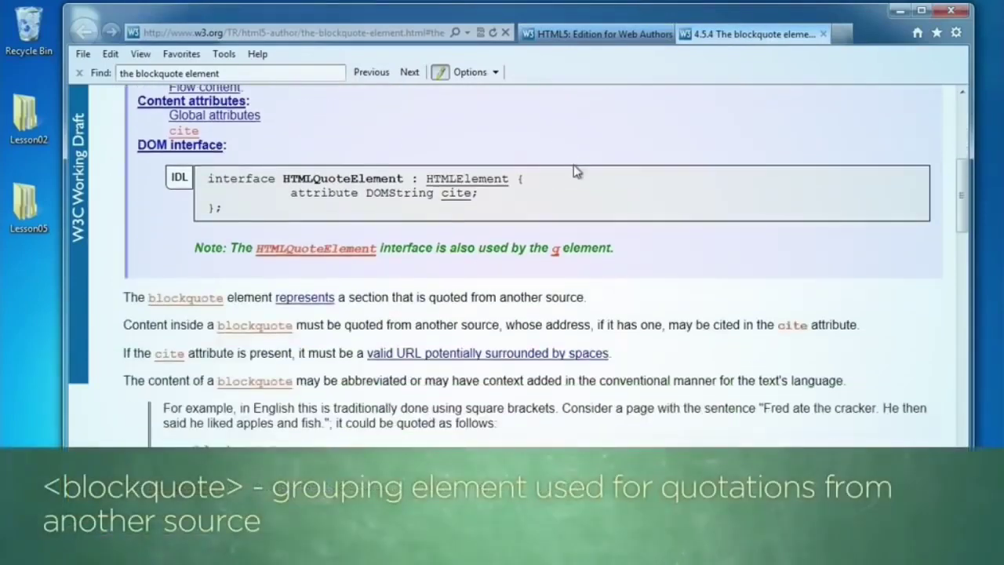
pyautogui.scroll(-3, 574, 166)
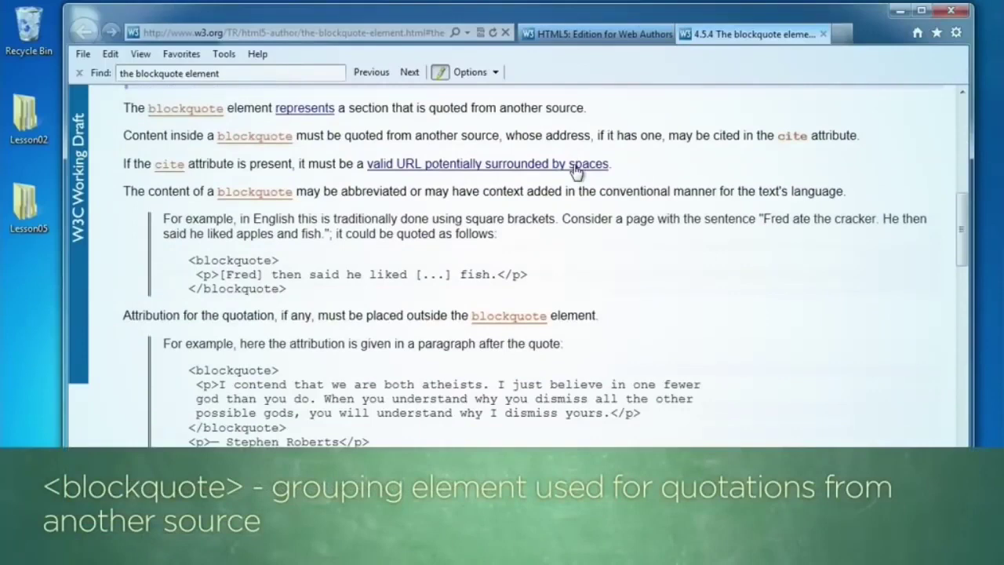
pyautogui.scroll(-4, 573, 167)
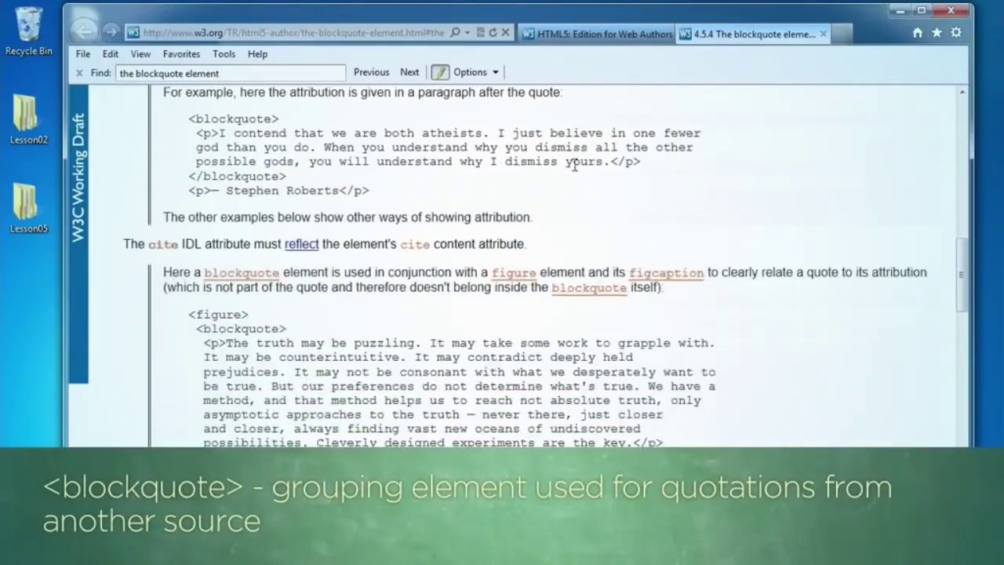
pyautogui.scroll(-1, 574, 165)
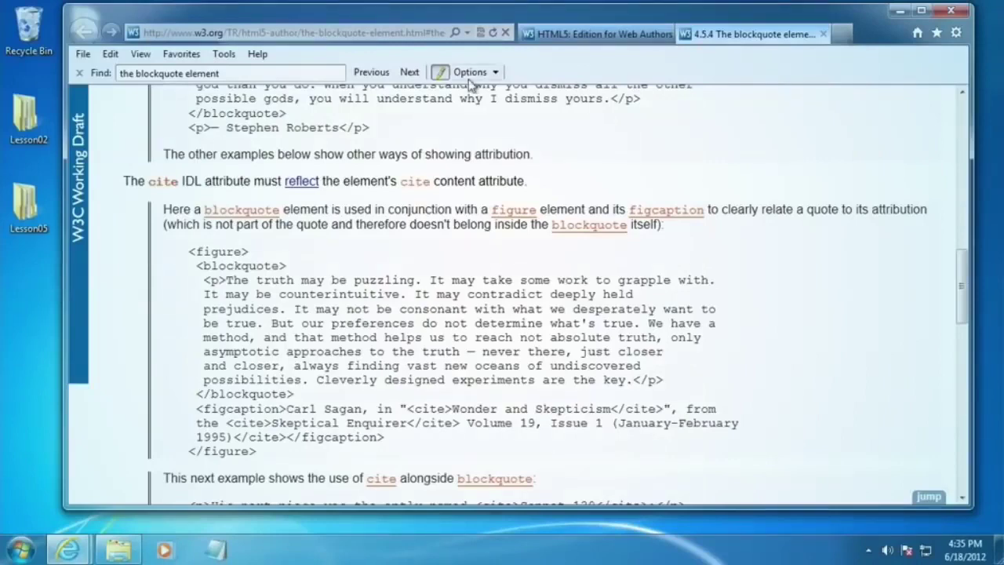
pyautogui.scroll(3, 504, 148)
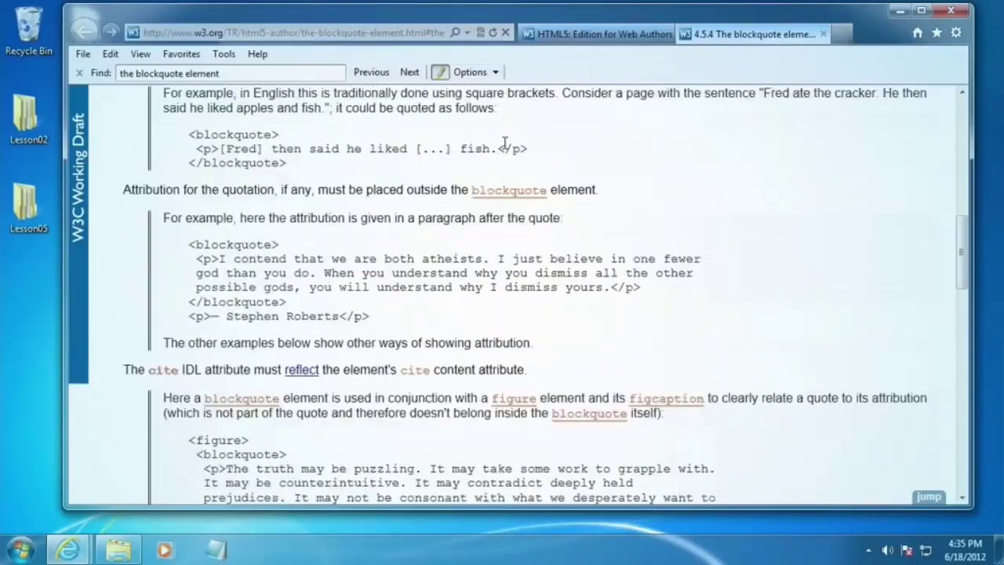
pyautogui.scroll(2, 504, 143)
pyautogui.scroll(-6, 504, 146)
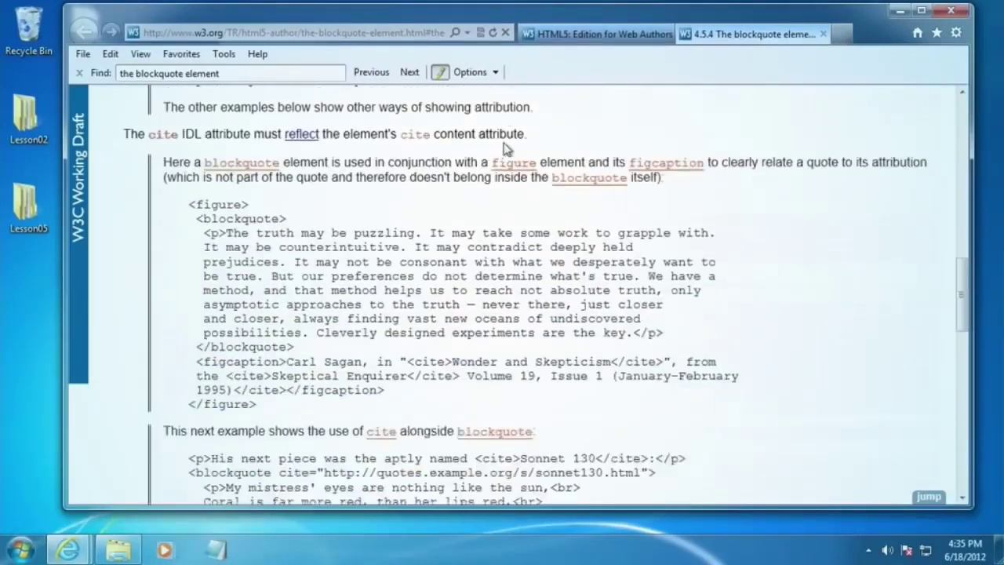
pyautogui.scroll(-3, 506, 149)
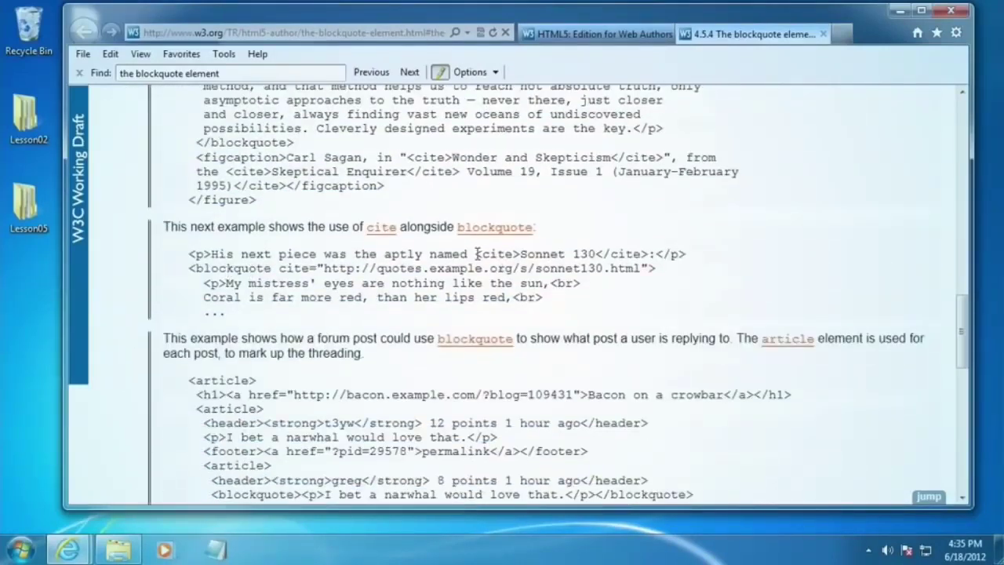
# - Examine the Sonnet 130 example, highlighting its cite element, the blockquote's cite URL and the two quoted verse lines
pyautogui.moveTo(475, 253); pyautogui.dragTo(671, 254)
pyautogui.moveTo(188, 270); pyautogui.dragTo(641, 272)
pyautogui.click(280, 269)
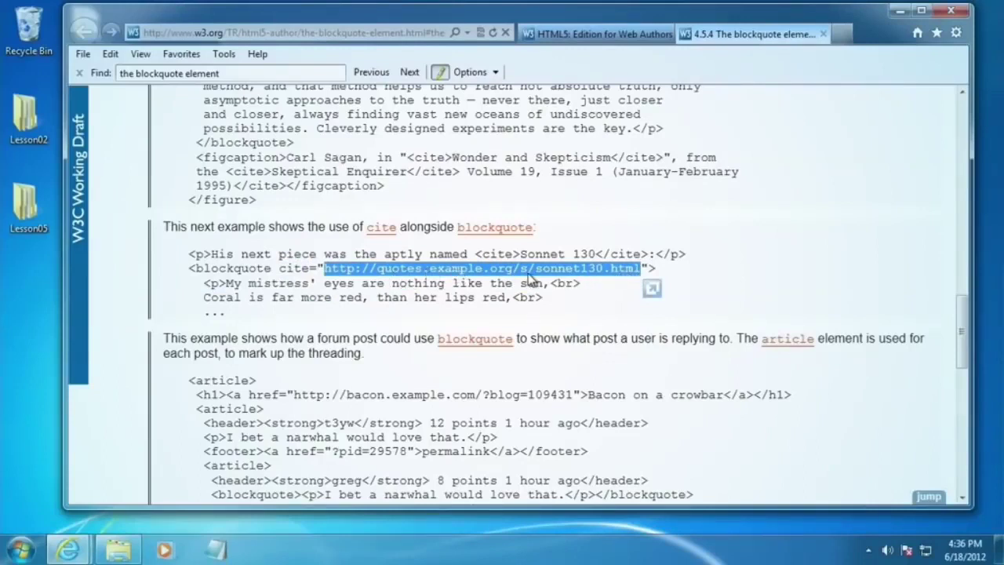
pyautogui.click(240, 284)
pyautogui.moveTo(204, 283); pyautogui.dragTo(541, 298)
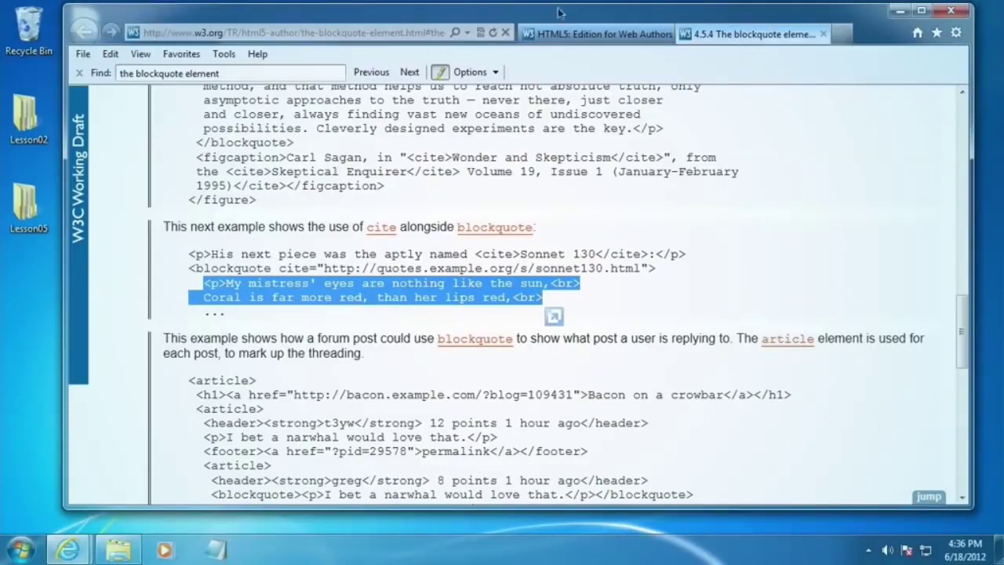
# - Highlight the cited titles Wonder and Skepticism and Skeptical Enquirer in the figure example, and close the blockquote tab
pyautogui.click(222, 186)
pyautogui.scroll(3, 219, 193)
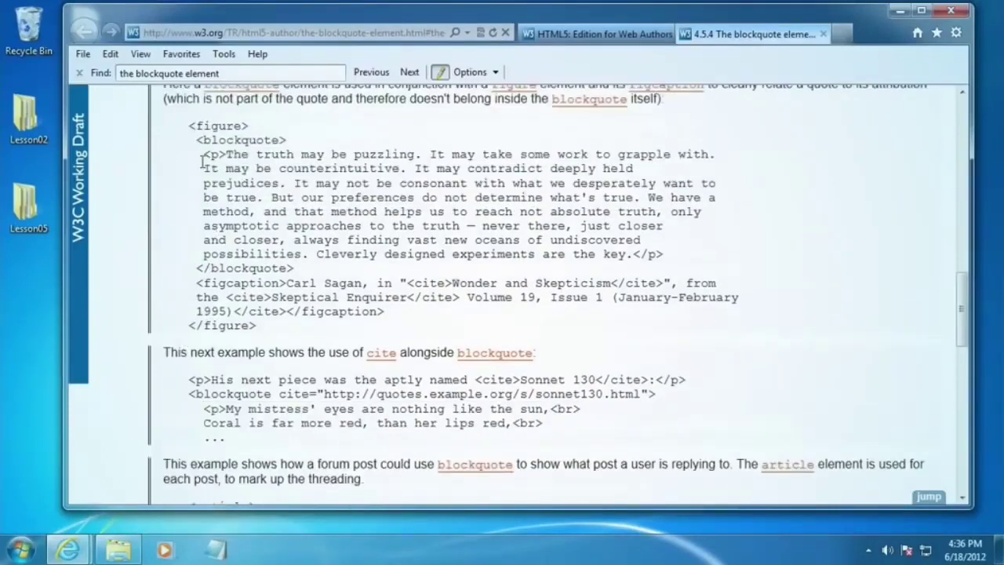
pyautogui.moveTo(196, 140); pyautogui.dragTo(658, 284)
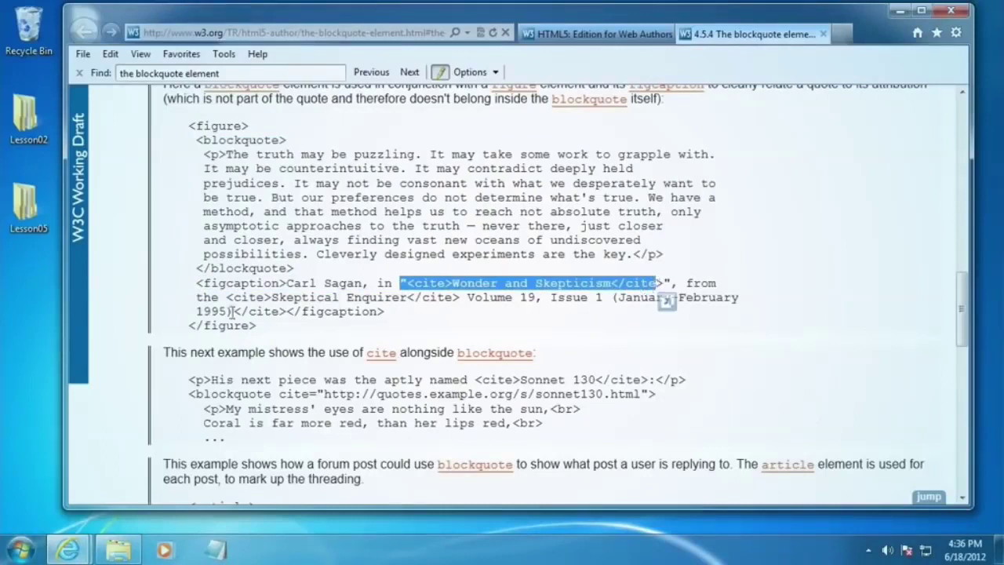
pyautogui.moveTo(227, 298); pyautogui.dragTo(460, 308)
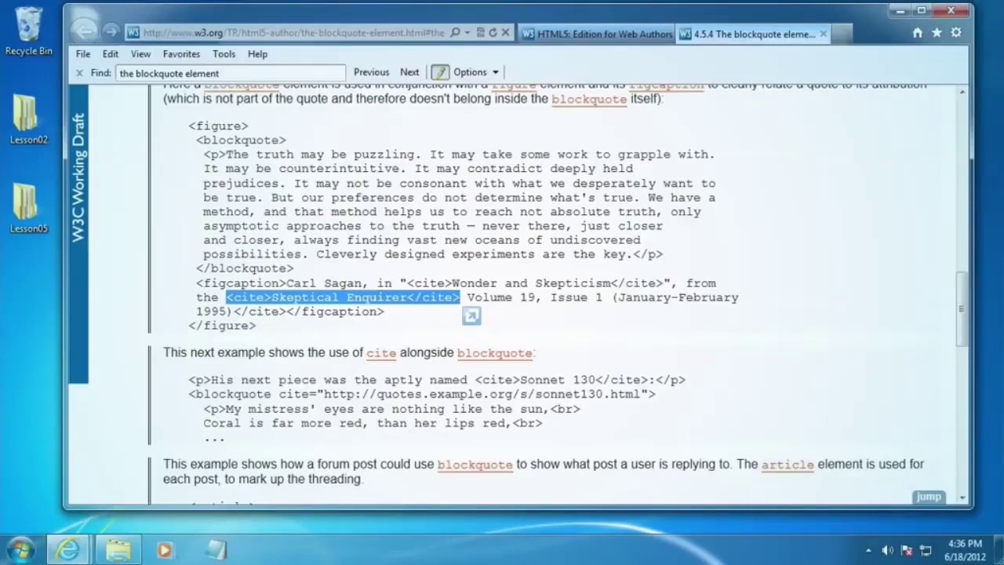
pyautogui.click(823, 34)
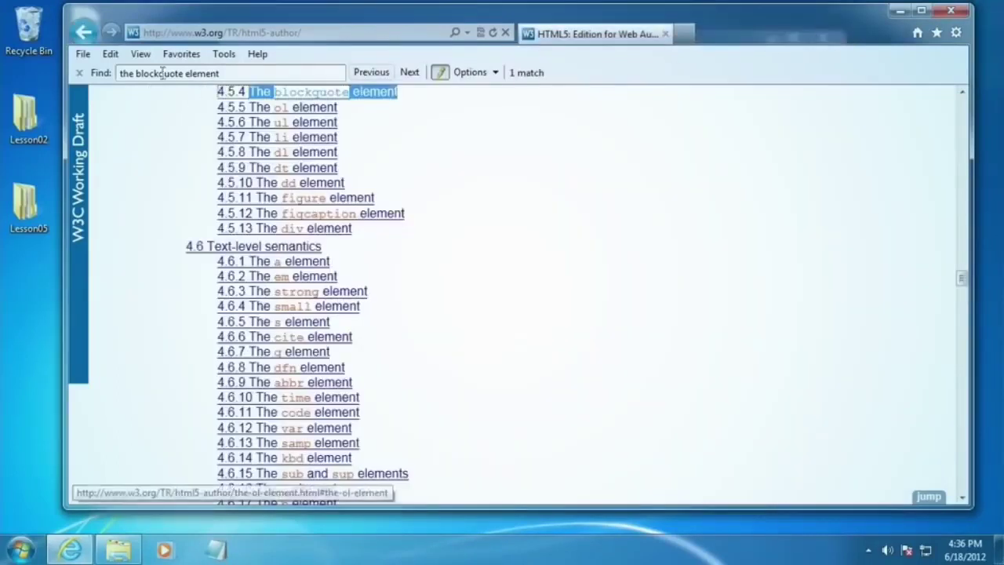
# - Find "the code element" in the table of contents and view section 4.6.11, The code element, in a new tab
pyautogui.doubleClick(163, 73)
pyautogui.write('code')
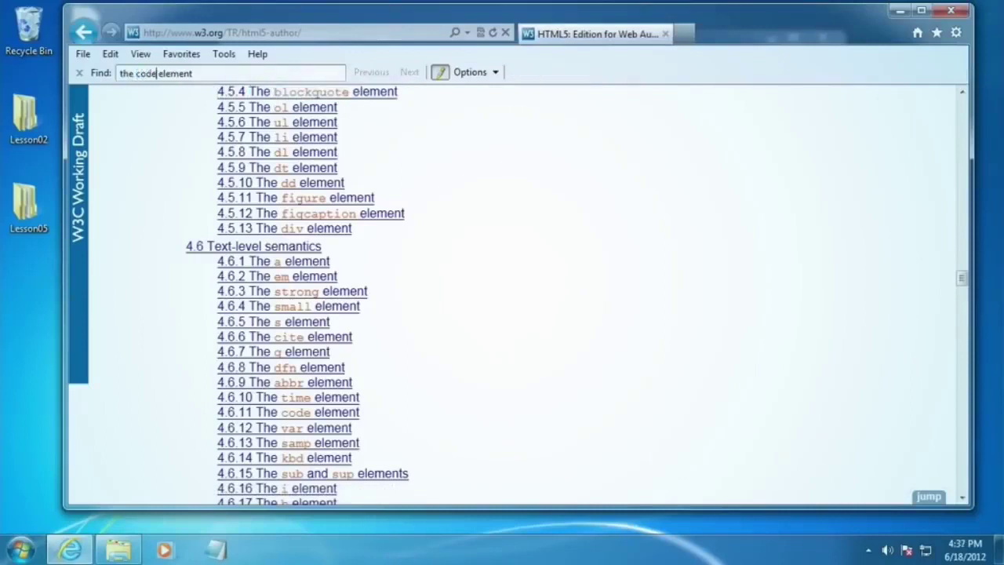
pyautogui.scroll(-3, 407, 291)
pyautogui.scroll(-2, 407, 291)
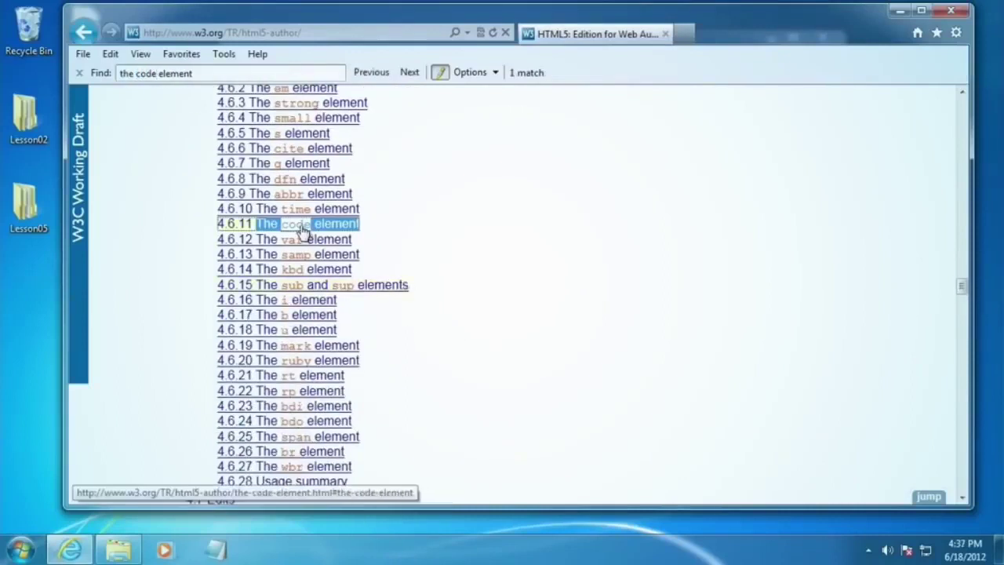
pyautogui.rightClick(359, 226)
pyautogui.click(432, 256)
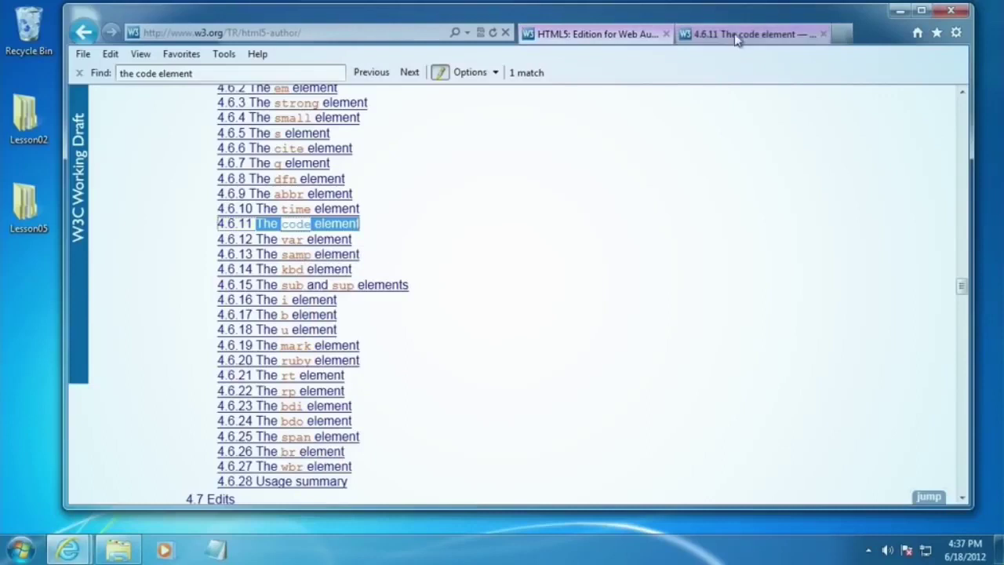
pyautogui.click(737, 35)
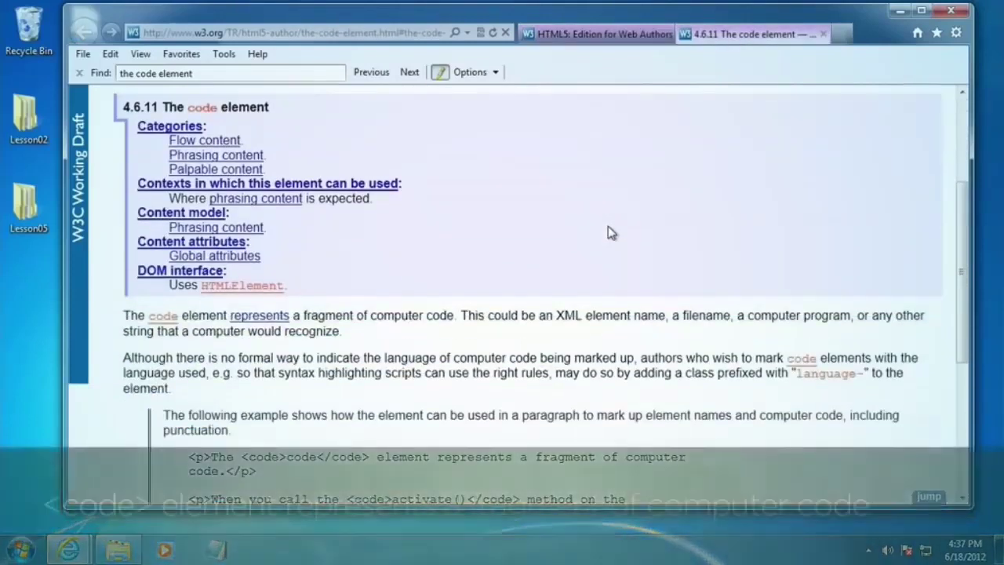
# - Highlight "fragment of computer code" in the code element's definition and read on to the pre and code example
pyautogui.doubleClick(338, 316)
pyautogui.moveTo(339, 316); pyautogui.dragTo(453, 317)
pyautogui.scroll(-3, 508, 326)
pyautogui.scroll(-3, 509, 325)
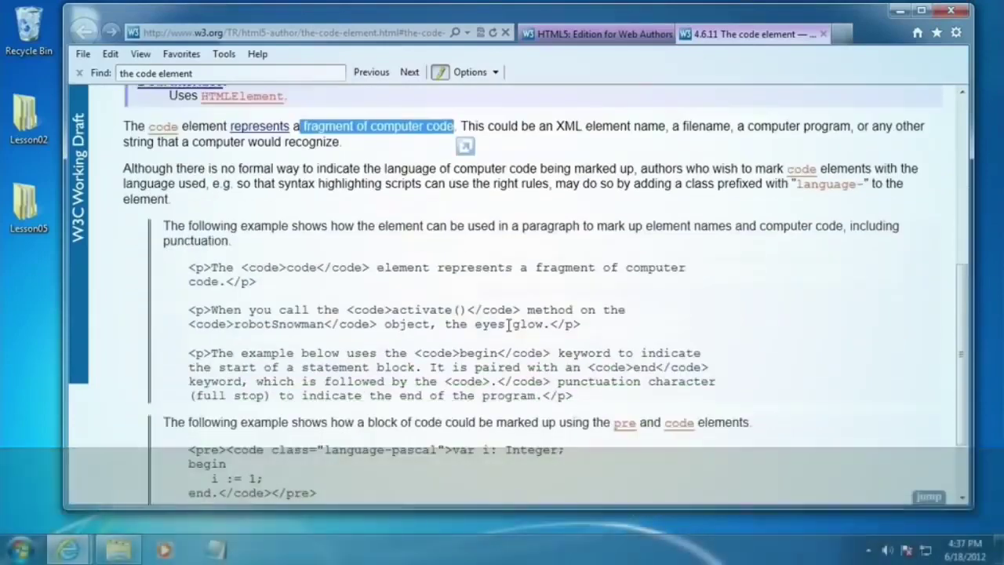
pyautogui.scroll(-1, 441, 294)
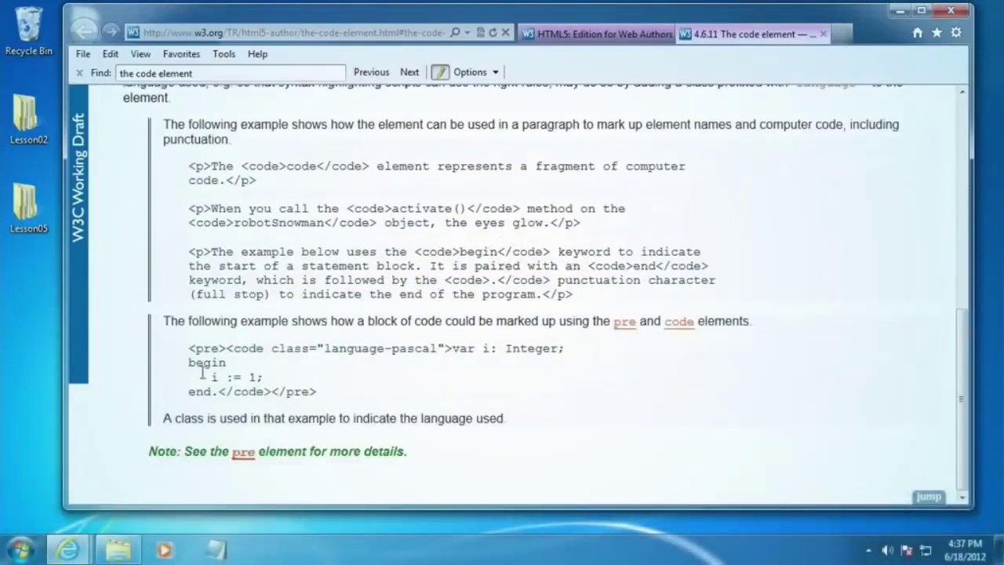
# - Examine the pre and code example, highlighting the Pascal code enclosed by the code element, from "var i: Integer;" to "end."
pyautogui.moveTo(189, 352); pyautogui.dragTo(341, 395)
pyautogui.click(337, 392)
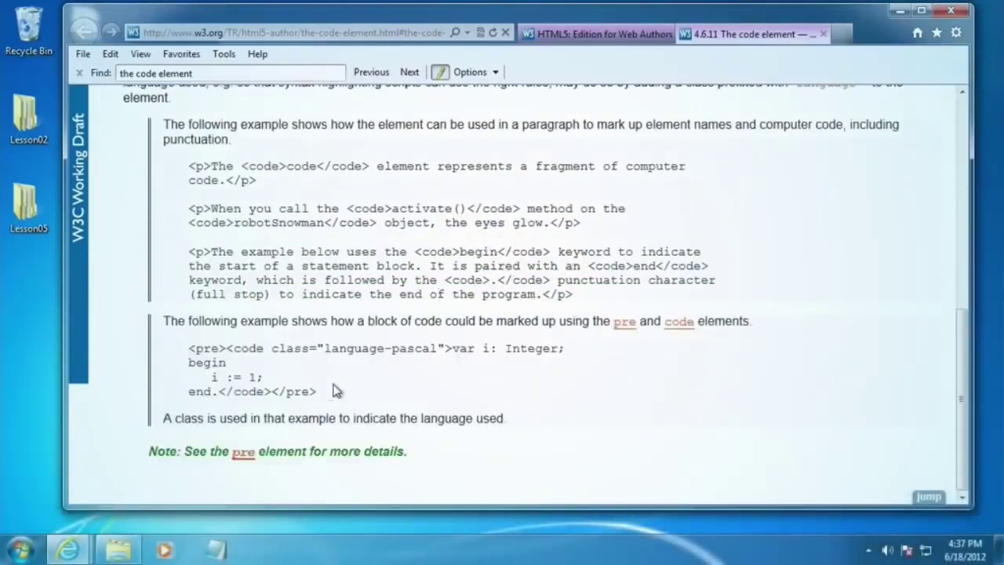
pyautogui.doubleClick(229, 348)
pyautogui.moveTo(451, 348); pyautogui.dragTo(220, 392)
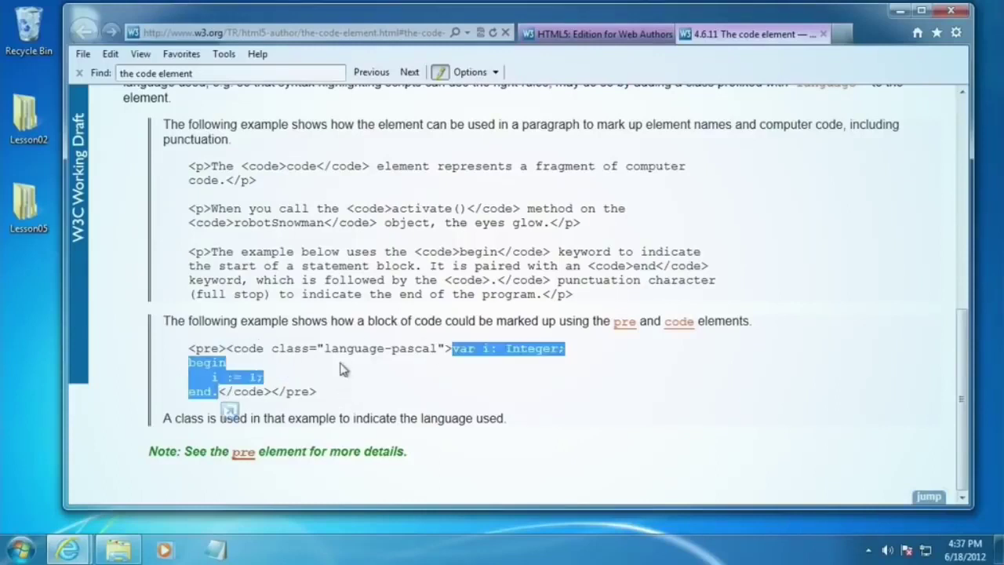
pyautogui.click(342, 368)
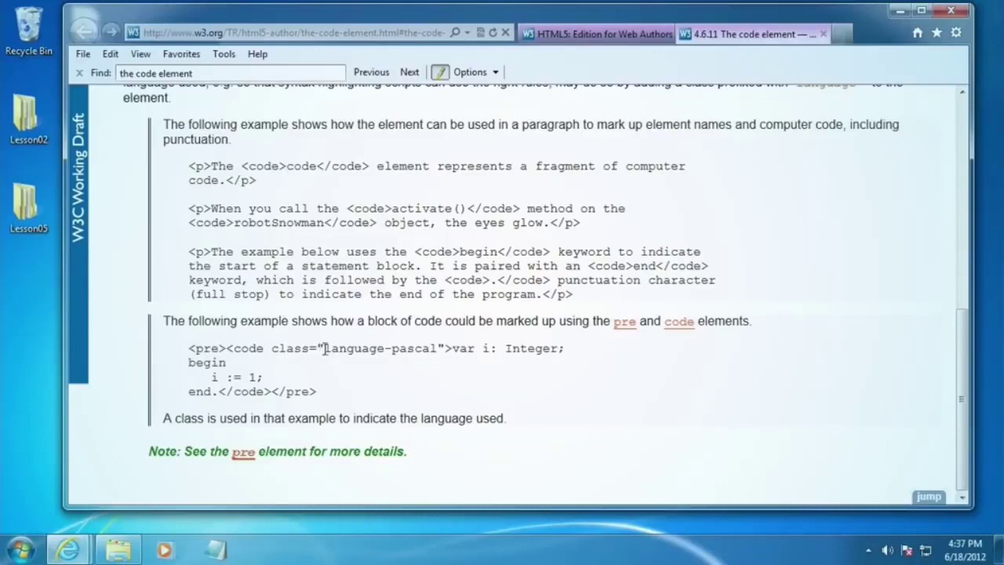
# - Highlight the class="language-pascal" attribute and the opening pre tag in the Pascal code example
pyautogui.moveTo(325, 348); pyautogui.dragTo(437, 349)
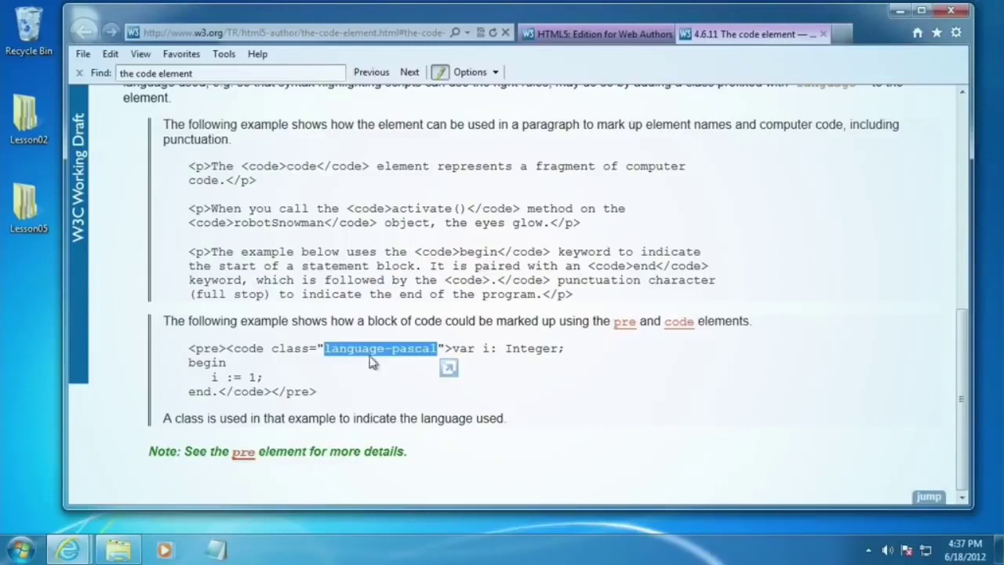
pyautogui.moveTo(272, 350); pyautogui.dragTo(453, 349)
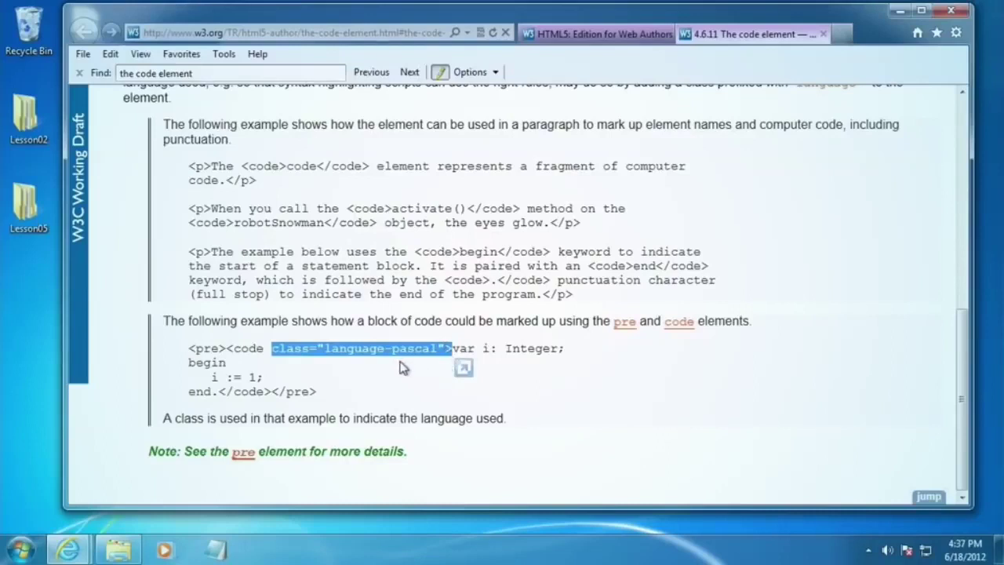
pyautogui.click(323, 362)
pyautogui.moveTo(272, 348); pyautogui.dragTo(436, 348)
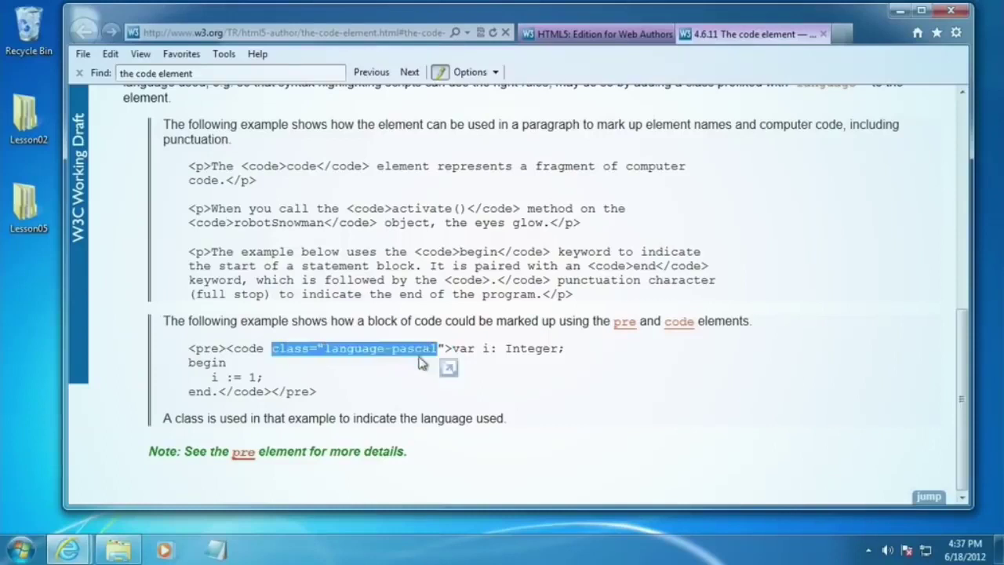
pyautogui.click(280, 377)
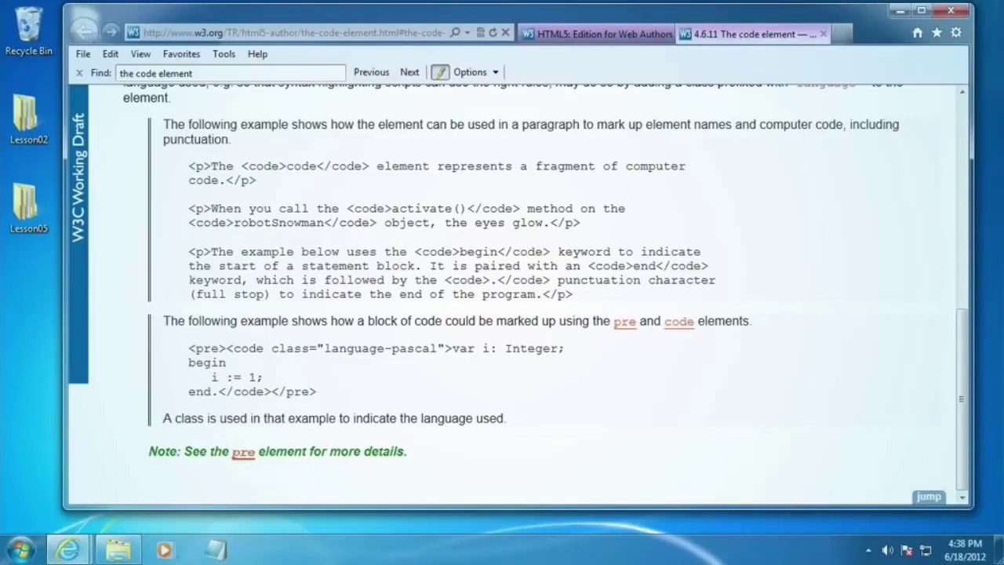
pyautogui.moveTo(190, 348); pyautogui.dragTo(223, 363)
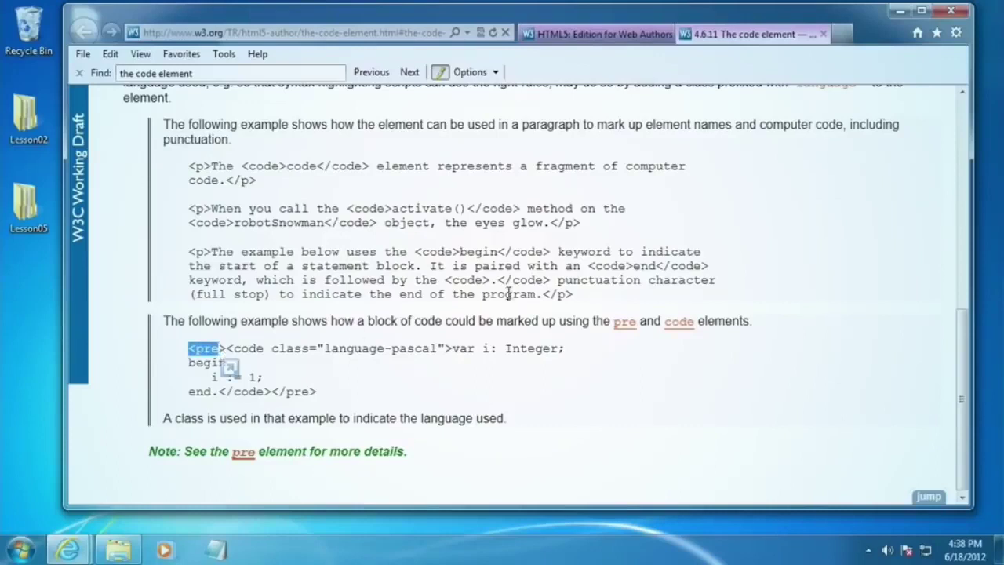
# - Highlight the closing pre tag at the end of the Pascal code example
pyautogui.moveTo(267, 391); pyautogui.dragTo(230, 369)
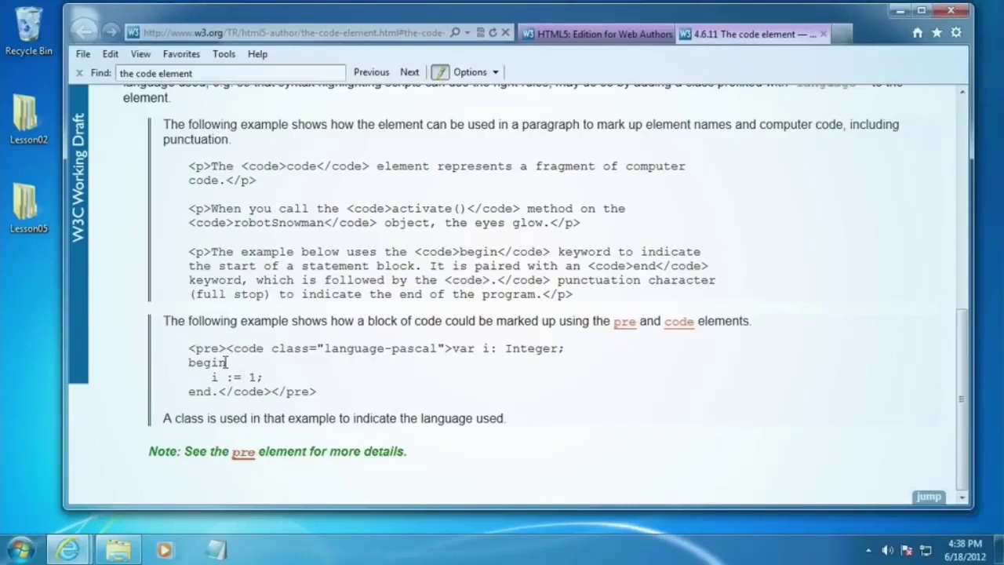
pyautogui.moveTo(314, 391); pyautogui.dragTo(264, 390)
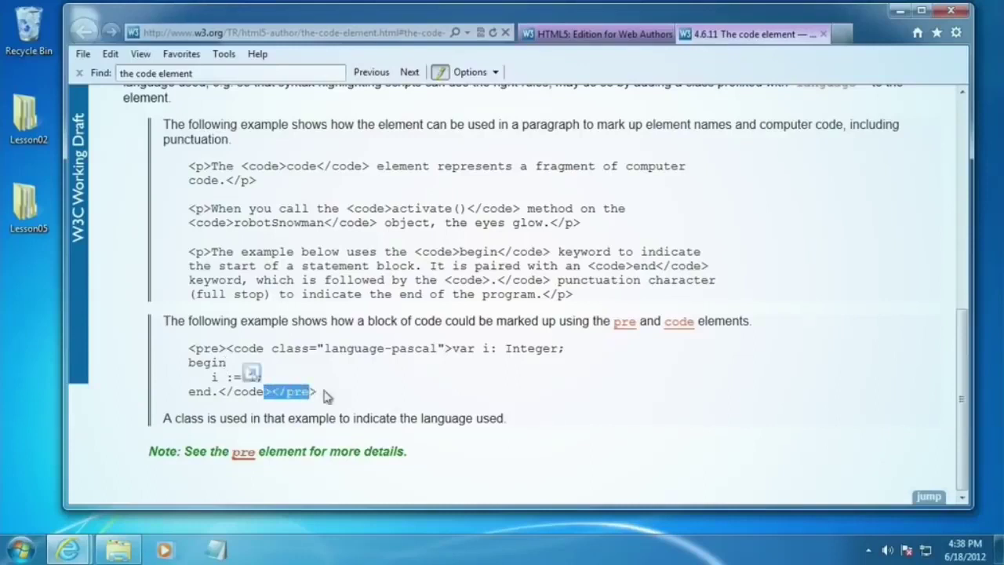
pyautogui.click(411, 339)
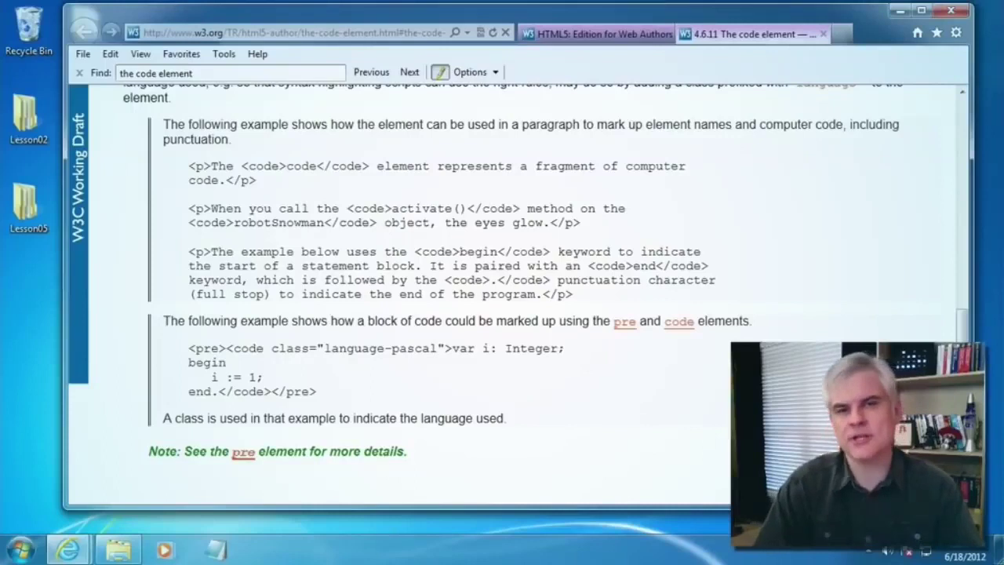
# - Close the code element page and minimize the browser and the Lesson02 After folder to clear the desktop
pyautogui.click(823, 34)
pyautogui.click(483, 243)
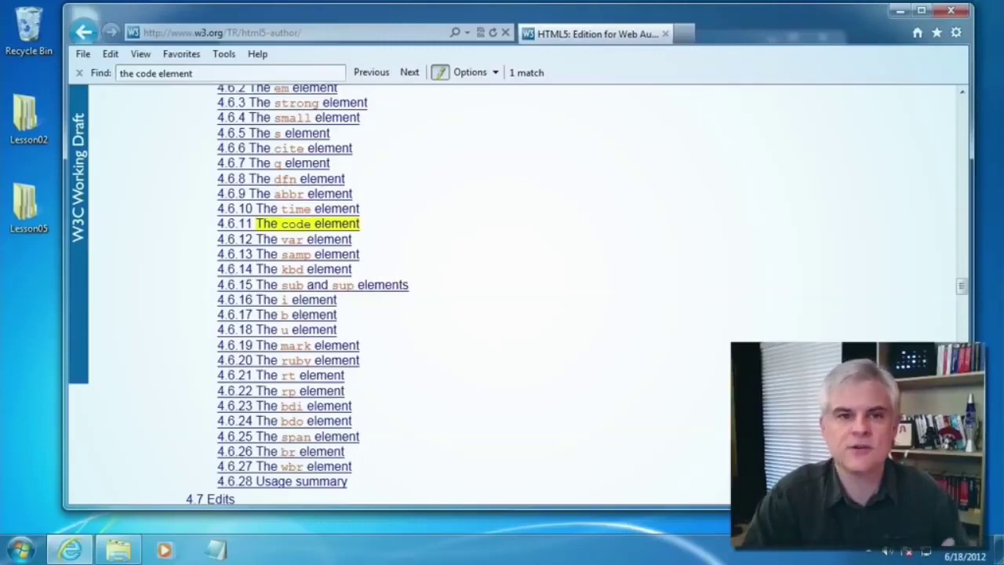
pyautogui.click(900, 11)
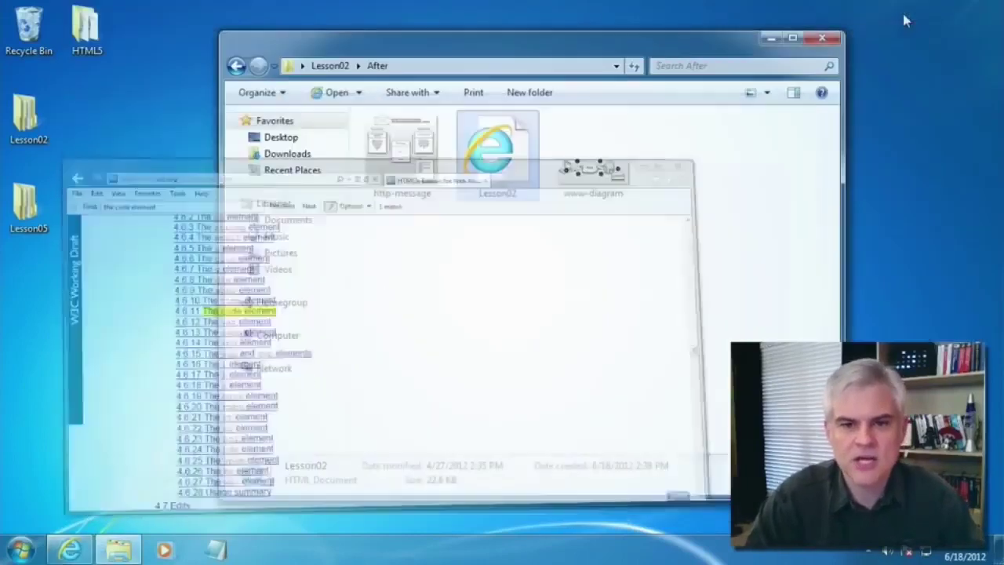
pyautogui.click(771, 37)
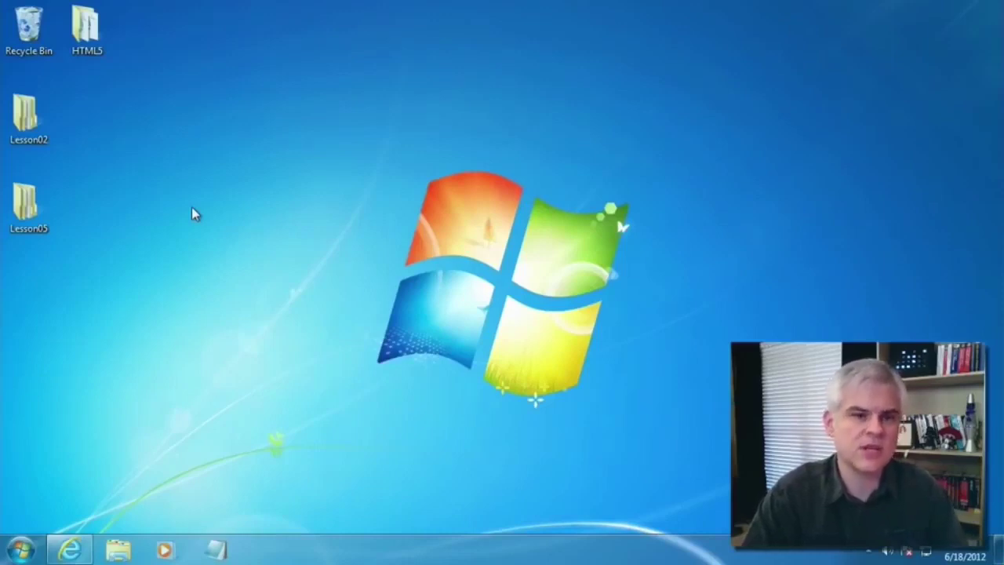
# - Copy subfolder, another and Lesson05 from the Before folder inside the desktop's Lesson05 folder
pyautogui.click(29, 206)
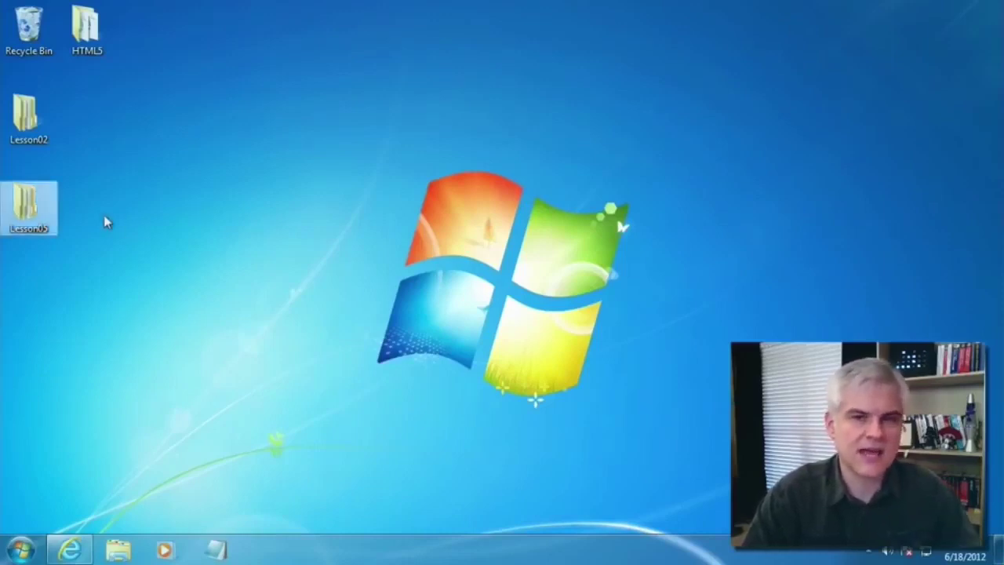
pyautogui.doubleClick(22, 202)
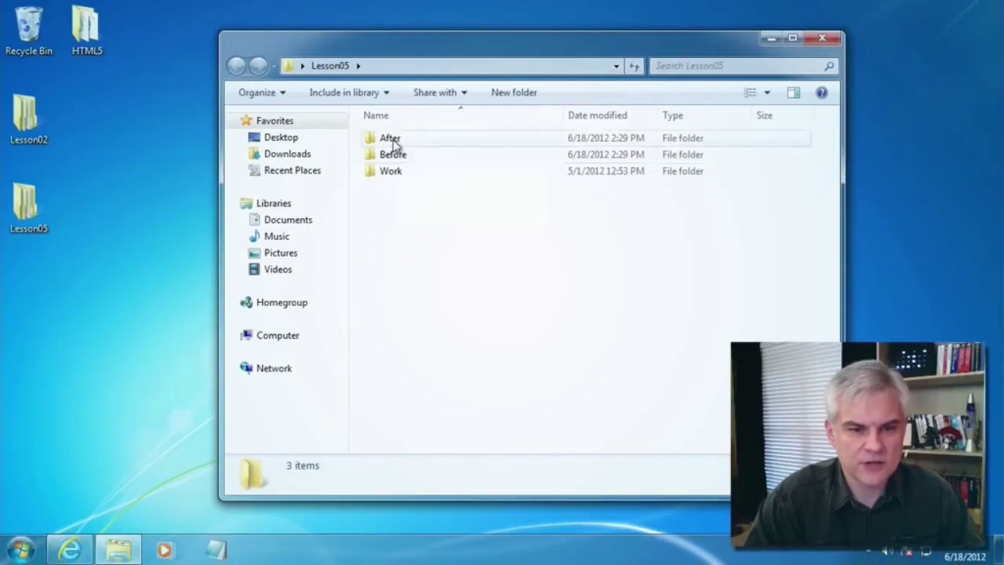
pyautogui.click(395, 157)
pyautogui.doubleClick(395, 157)
pyautogui.moveTo(502, 231); pyautogui.dragTo(395, 179)
pyautogui.rightClick(396, 179)
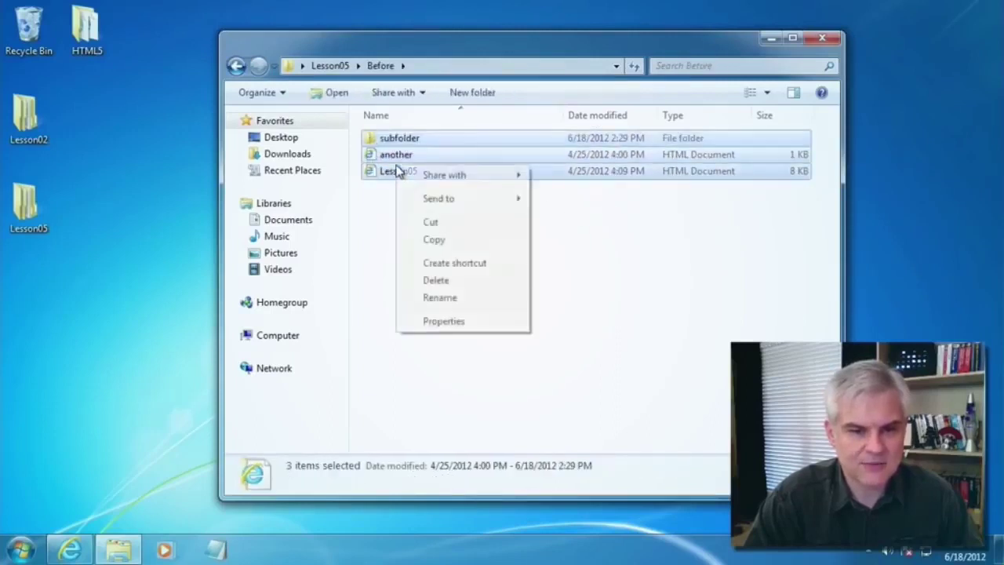
pyautogui.click(442, 238)
# - Paste the copied subfolder and HTML files into the Work folder of Lesson05
pyautogui.click(236, 66)
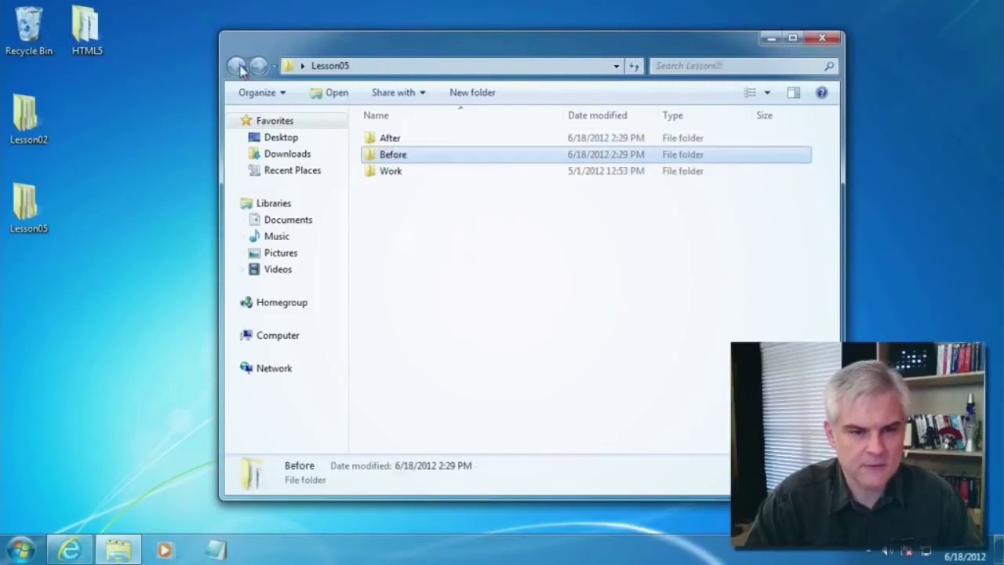
pyautogui.doubleClick(386, 170)
pyautogui.rightClick(407, 193)
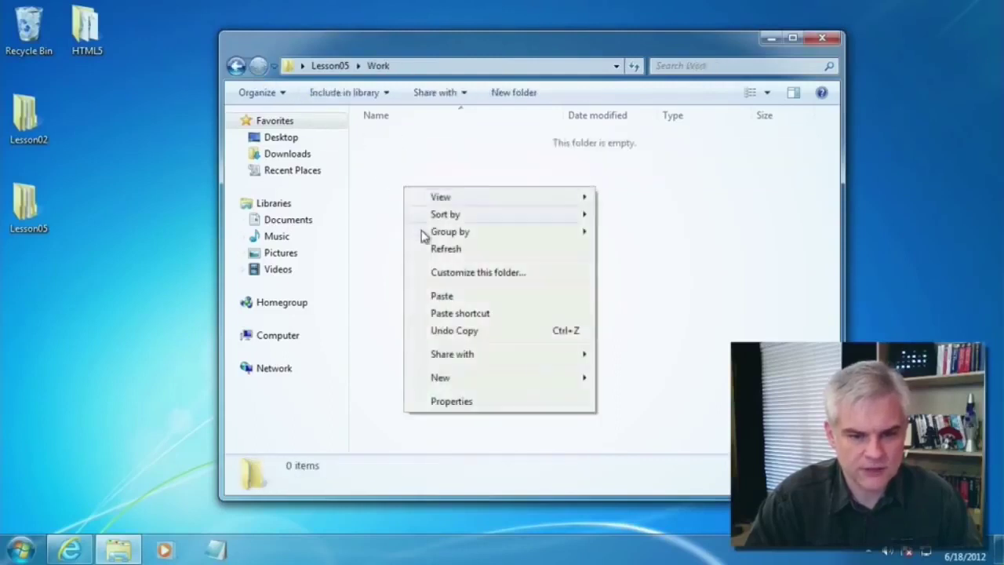
pyautogui.click(444, 293)
pyautogui.click(453, 243)
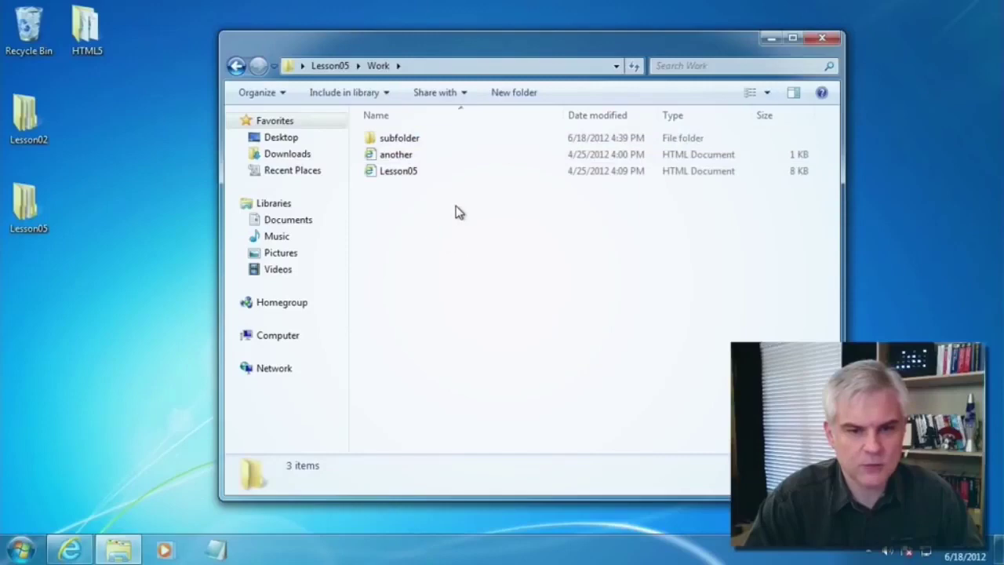
# - Open the Lesson05 HTML file from the Work folder in Notepad
pyautogui.click(415, 178)
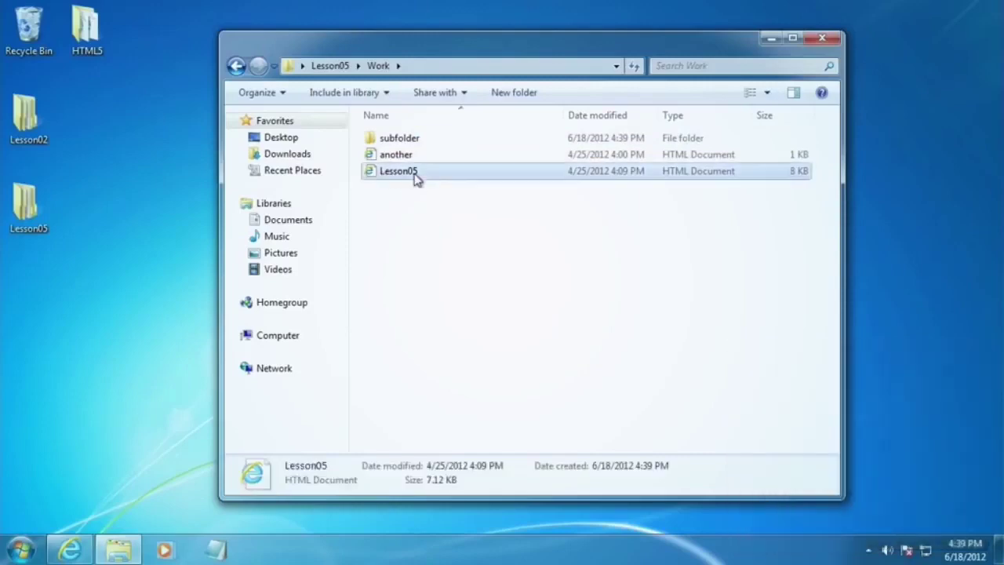
pyautogui.rightClick(416, 178)
pyautogui.moveTo(481, 236)
pyautogui.click(645, 289)
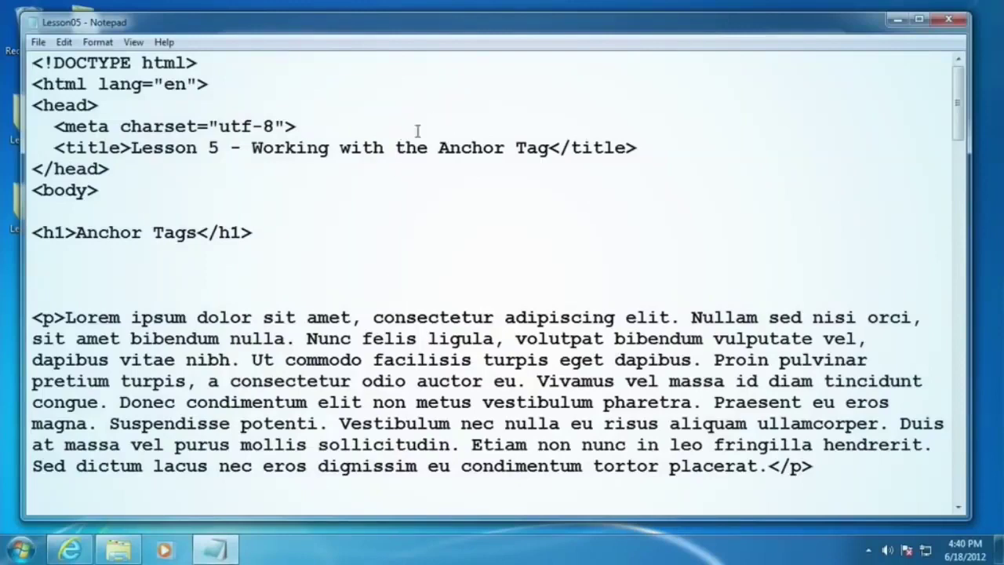
# - Preview Lesson05 from the Work folder in Internet Explorer, look over its heading and paragraphs, and close the browser
pyautogui.click(120, 551)
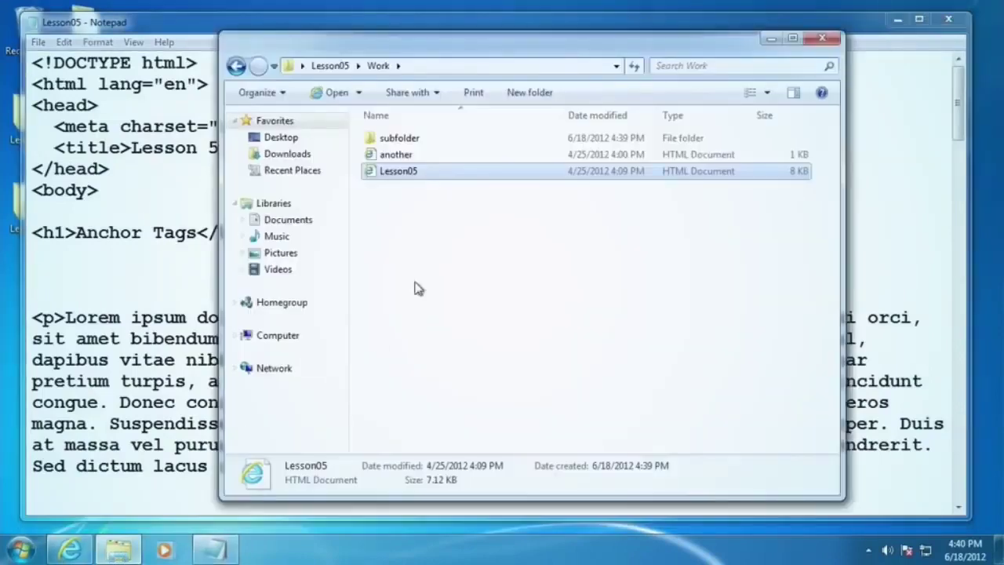
pyautogui.doubleClick(386, 177)
pyautogui.scroll(-6, 336, 296)
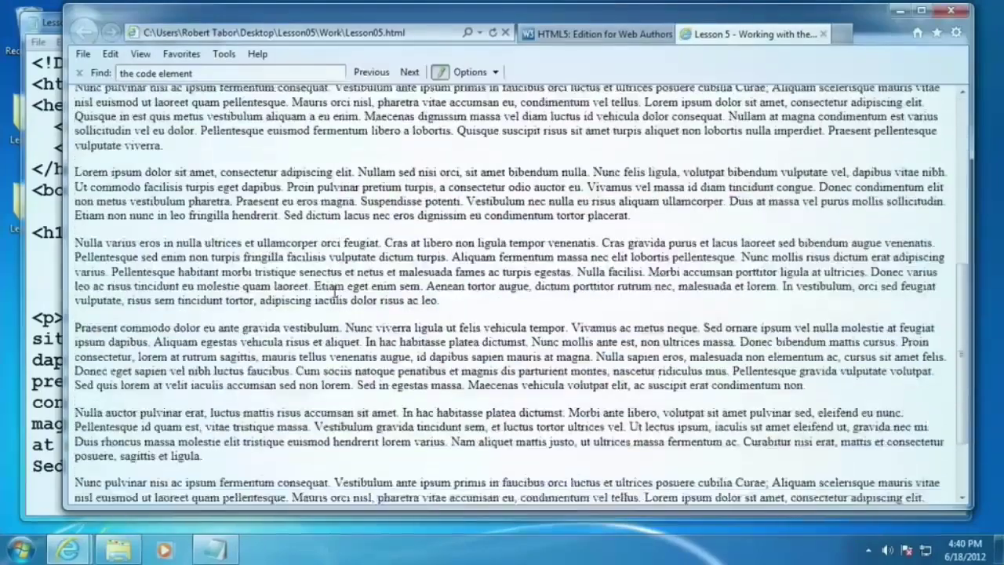
pyautogui.scroll(4, 335, 297)
pyautogui.scroll(3, 336, 296)
pyautogui.tripleClick(128, 117)
pyautogui.scroll(-3, 260, 306)
pyautogui.scroll(-3, 260, 306)
pyautogui.moveTo(76, 473); pyautogui.dragTo(264, 476)
pyautogui.scroll(3, 235, 438)
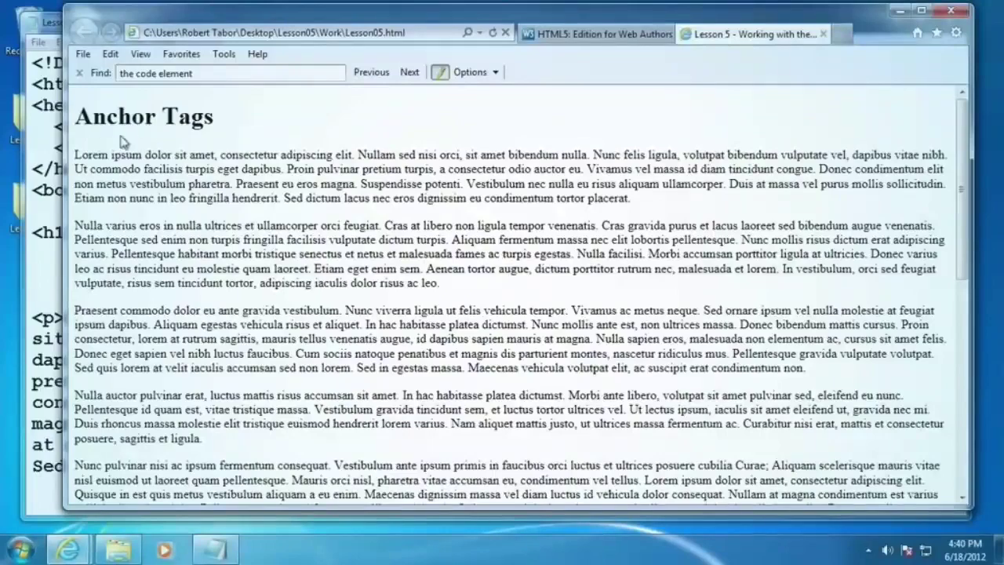
pyautogui.scroll(-3, 452, 259)
pyautogui.scroll(3, 409, 167)
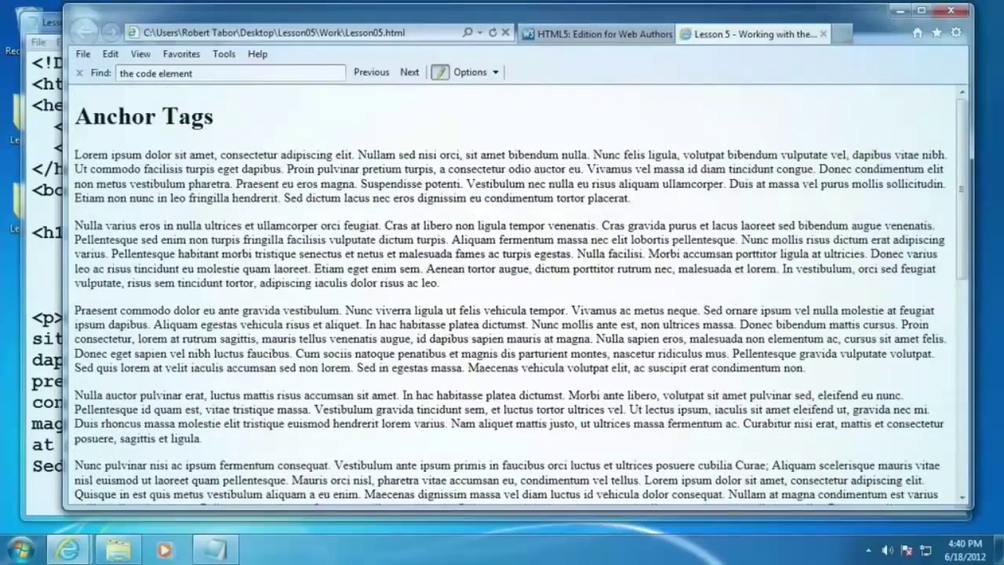
pyautogui.click(951, 11)
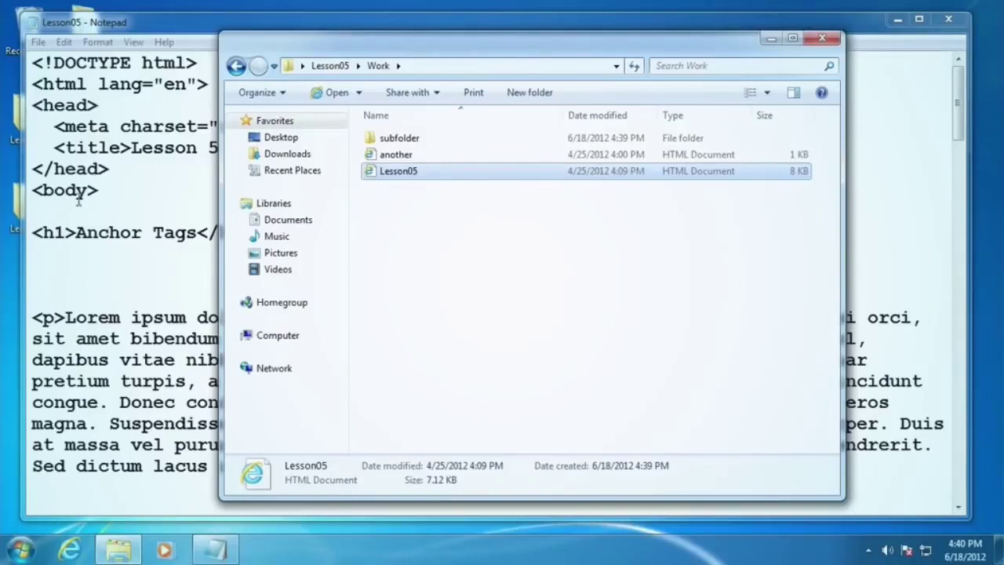
# - Add a paragraph containing an empty anchor element, <p><a ></a></p>, below the Anchor Tags heading in Notepad
pyautogui.click(55, 278)
pyautogui.write('p></p>')
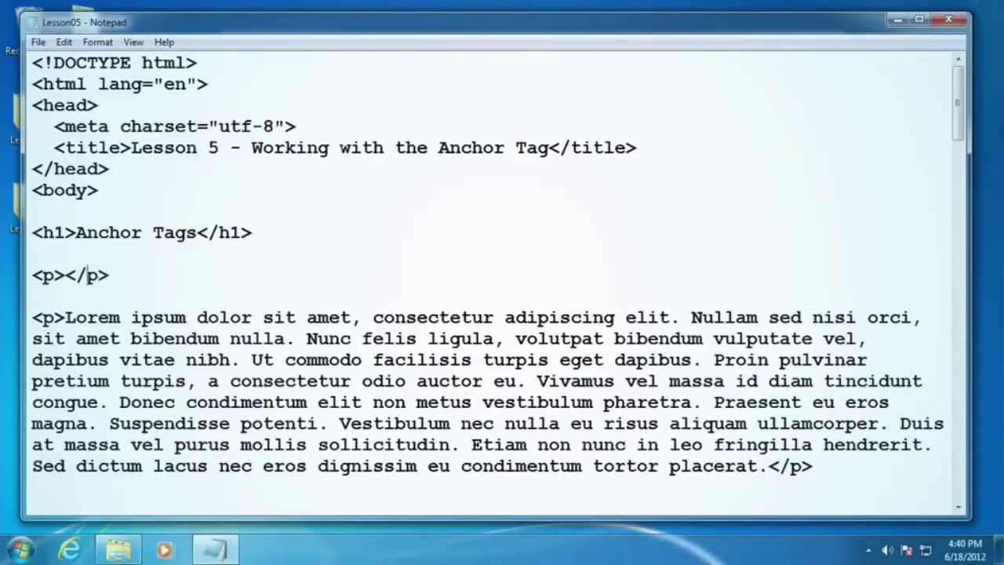
pyautogui.write('<a ></a>')
# - Add an empty href="" attribute to the opening anchor tag
pyautogui.click(99, 275)
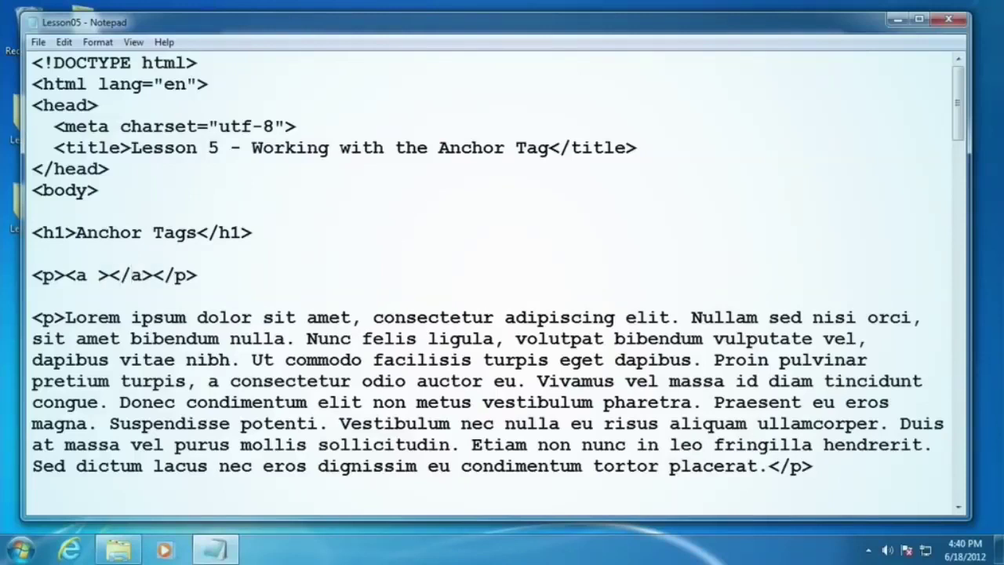
pyautogui.write('htrg')
pyautogui.press('BackSpace')
pyautogui.press('BackSpace')
pyautogui.write('r')
pyautogui.press('BackSpace')
pyautogui.press('BackSpace')
pyautogui.write('ref=""')
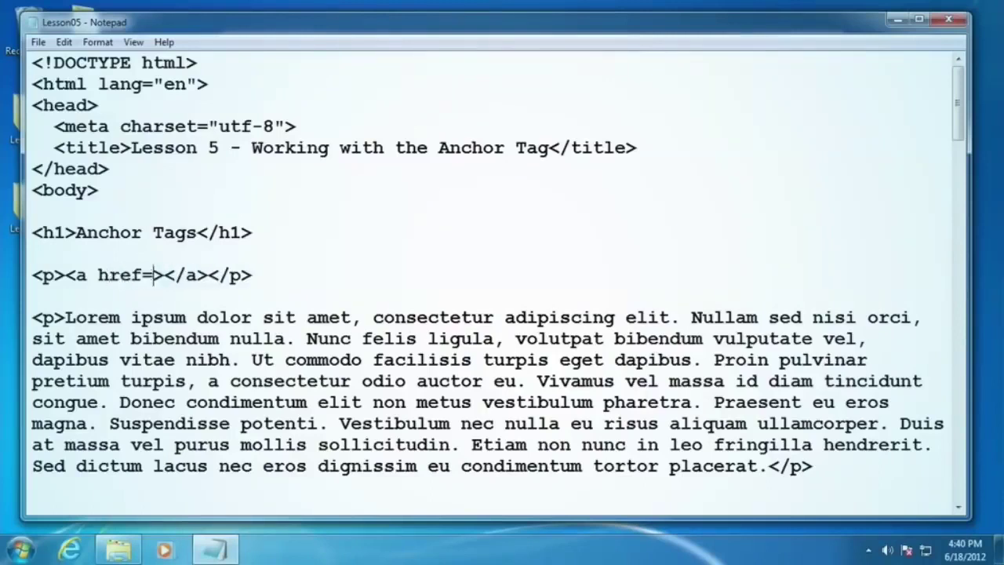
pyautogui.press('Left')
pyautogui.write('htp')
pyautogui.press('BackSpace')
pyautogui.write('tp://w')
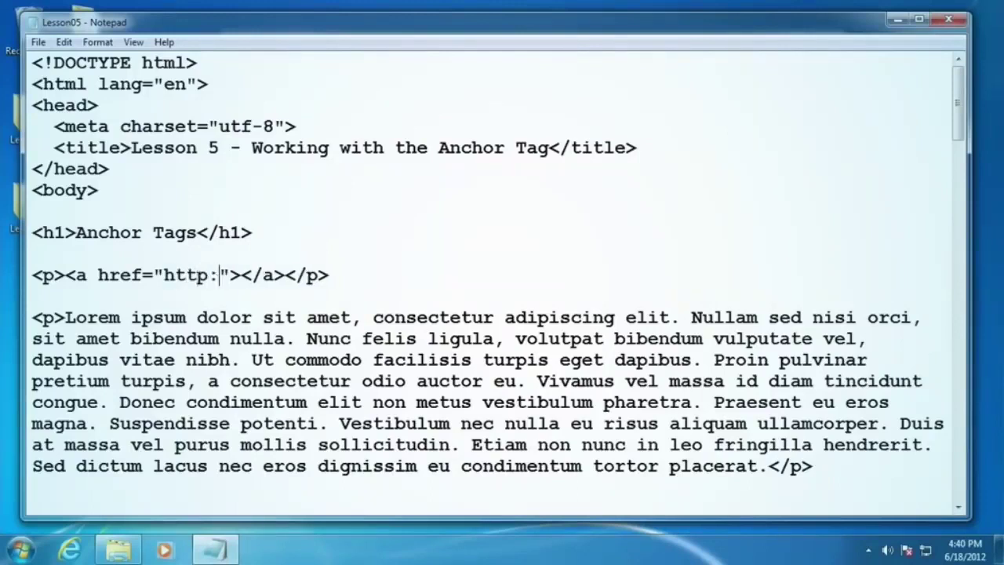
pyautogui.write('ww.')
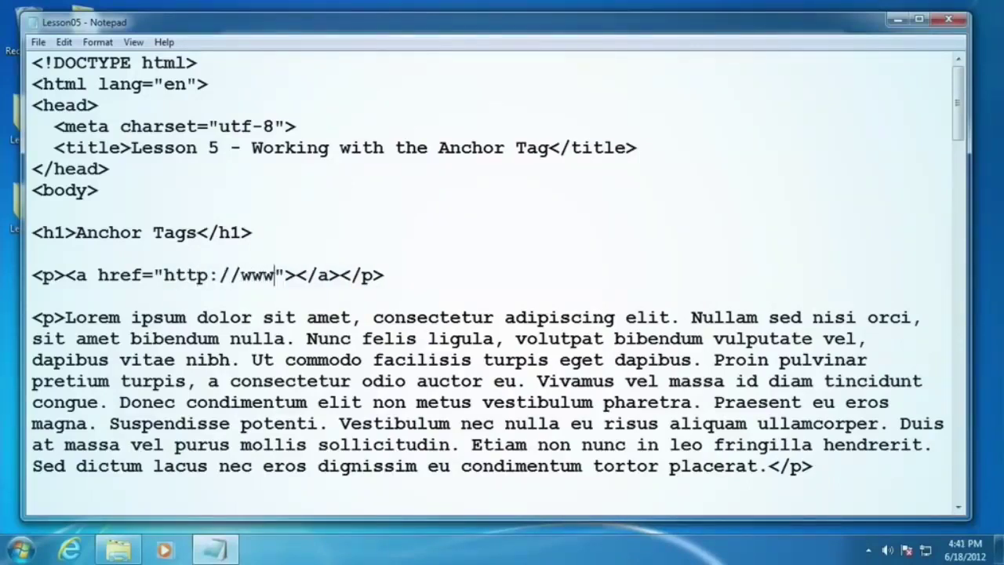
pyautogui.write('bing.com')
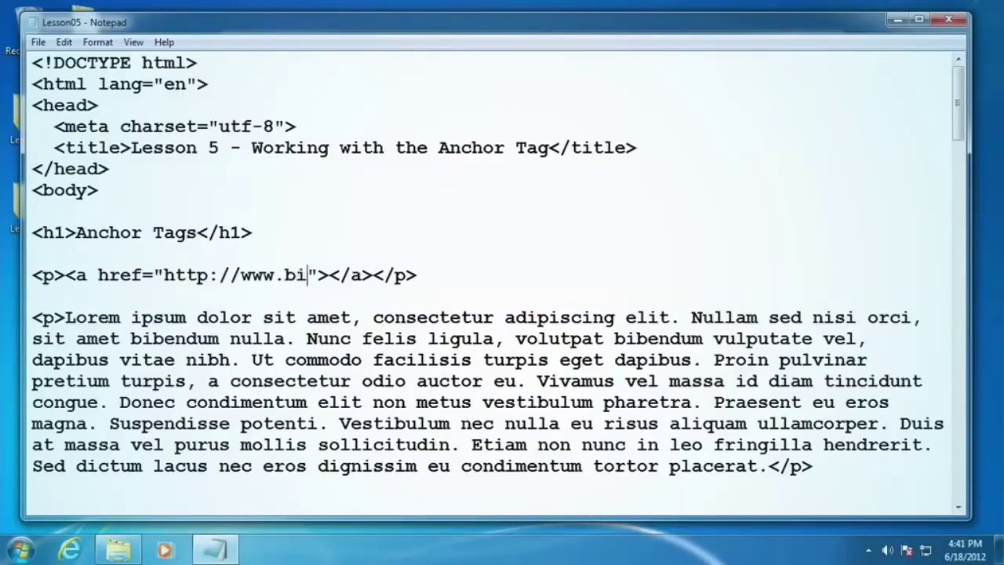
# - Enter "To Bing" as the text between the anchor tags and save the Lesson05 file
pyautogui.click(394, 274)
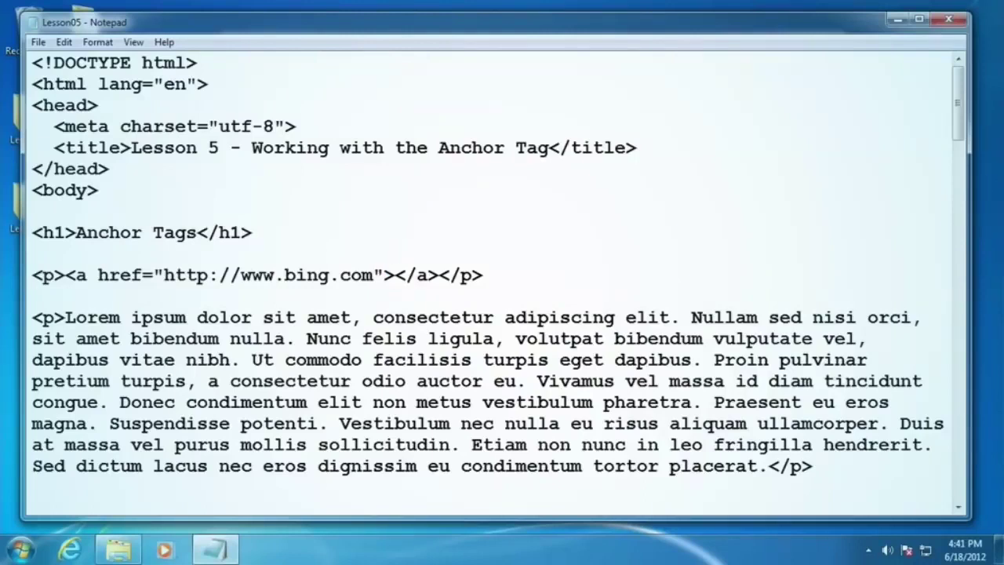
pyautogui.write('To Bing')
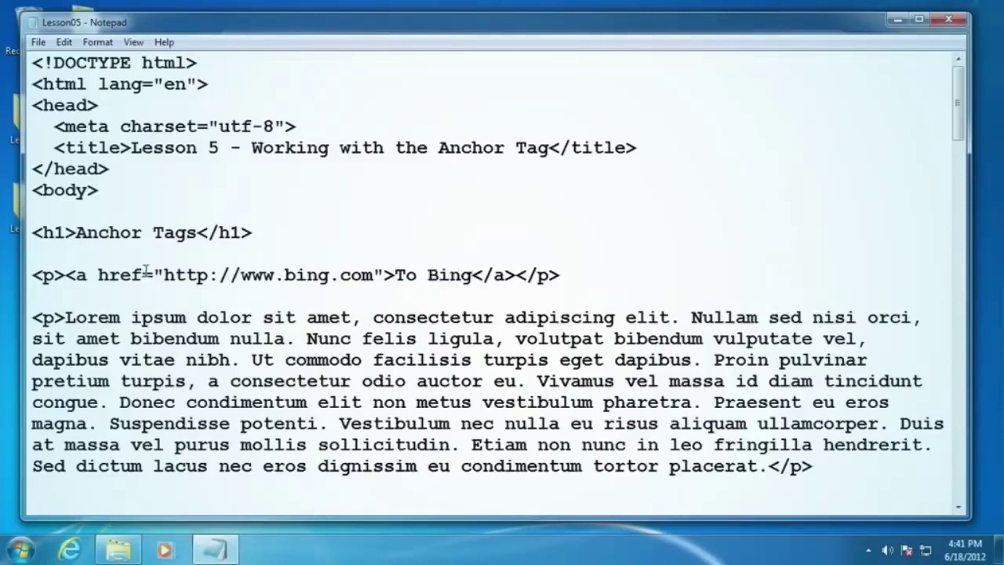
pyautogui.click(38, 42)
pyautogui.click(62, 95)
# - Open the saved Lesson05 page in Internet Explorer and follow the To Bing link to test it
pyautogui.click(118, 549)
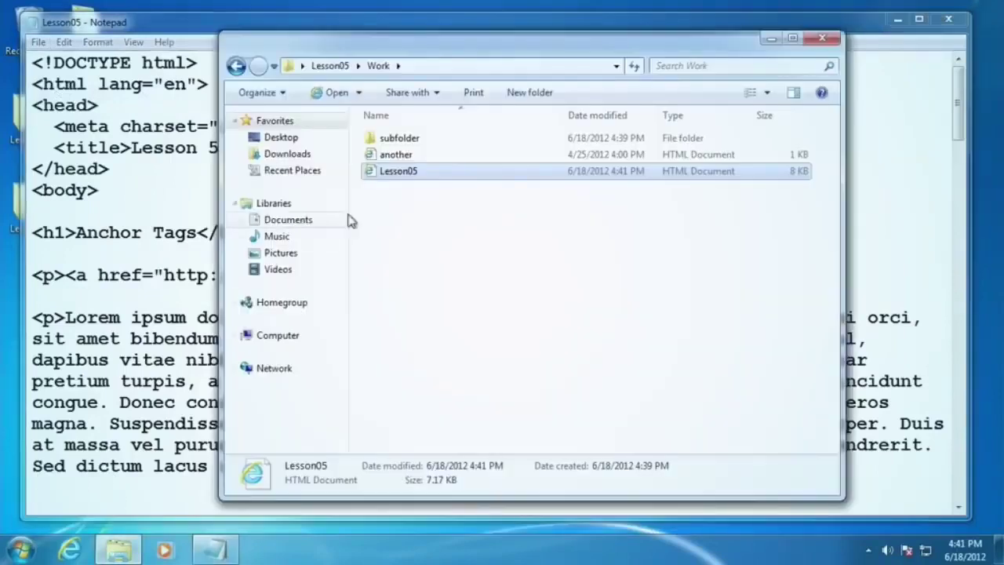
pyautogui.doubleClick(399, 176)
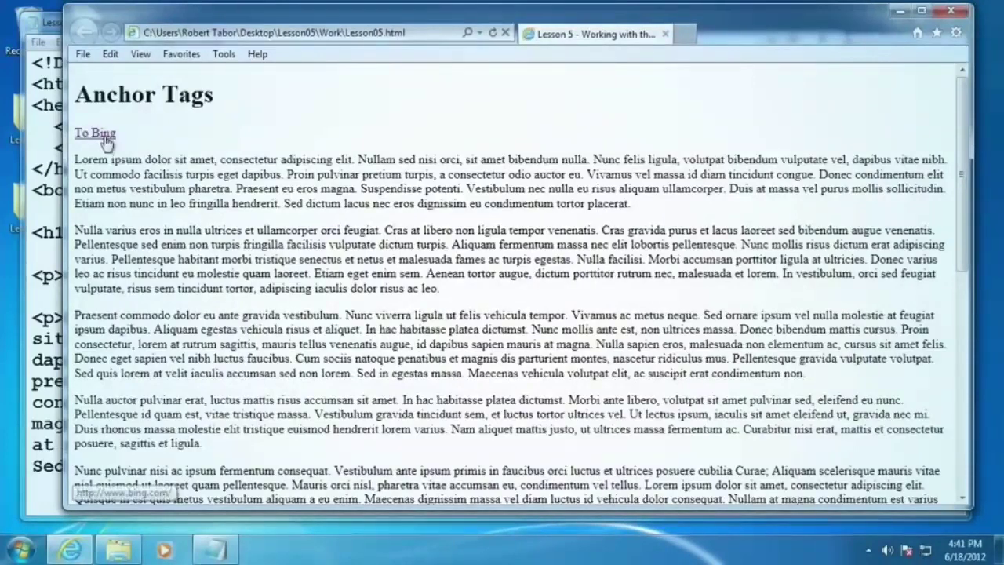
pyautogui.moveTo(210, 96); pyautogui.dragTo(266, 263)
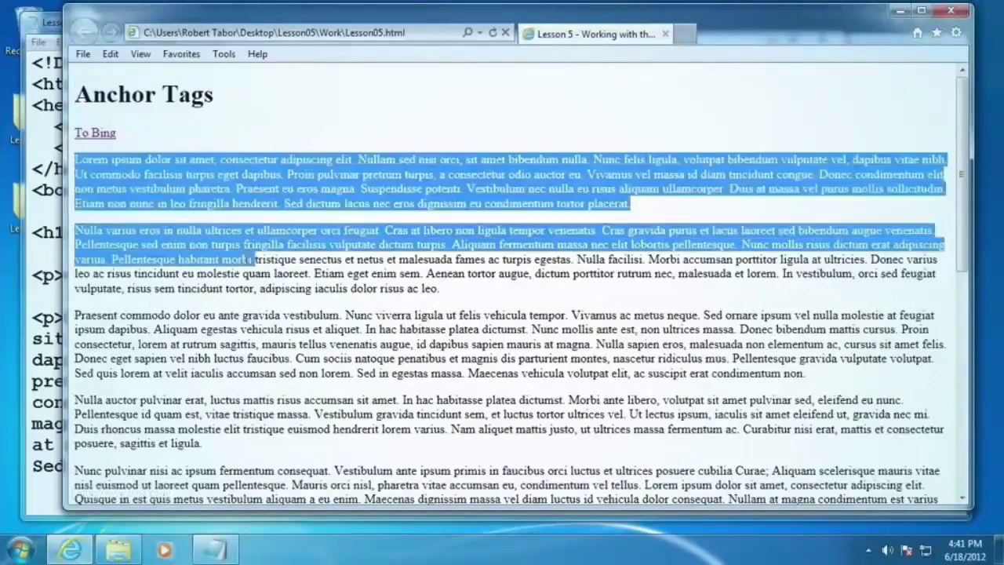
pyautogui.click(267, 275)
pyautogui.click(90, 139)
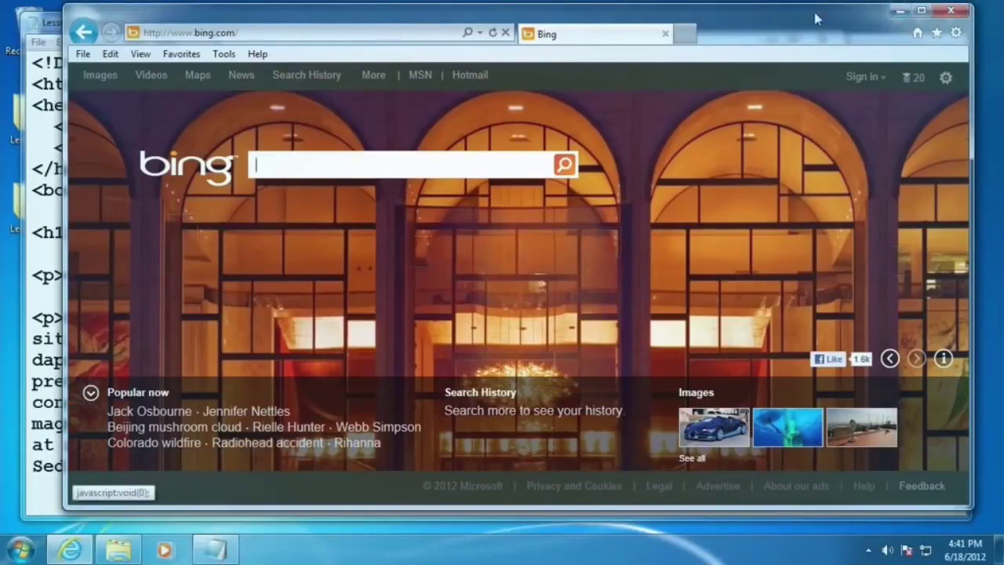
pyautogui.click(900, 11)
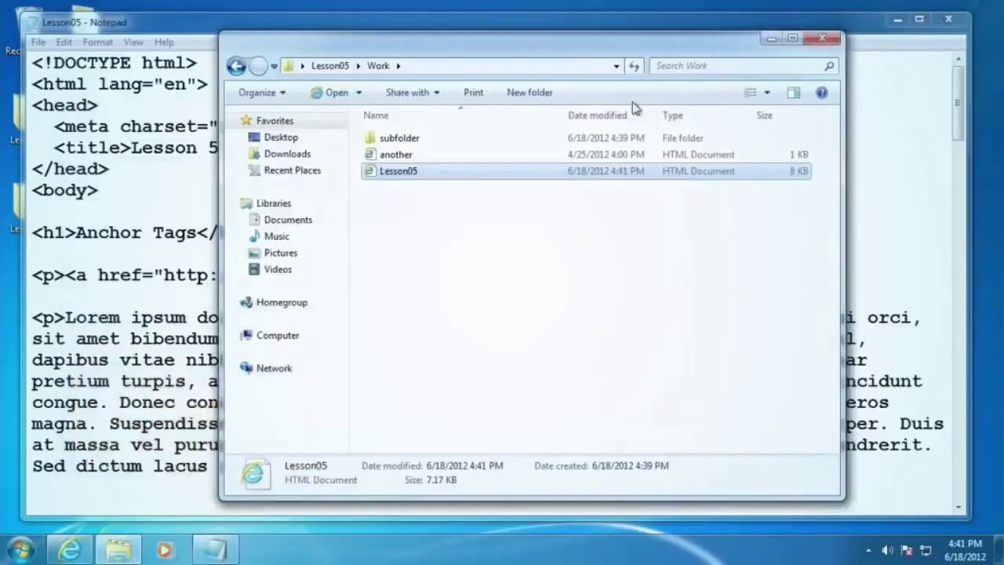
pyautogui.click(229, 187)
pyautogui.moveTo(162, 274); pyautogui.dragTo(377, 276)
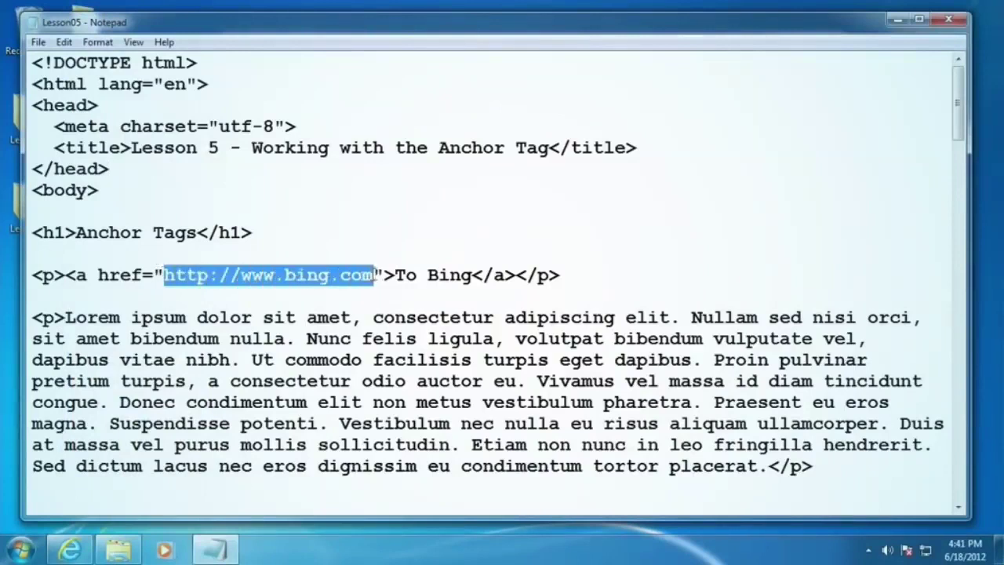
pyautogui.click(243, 285)
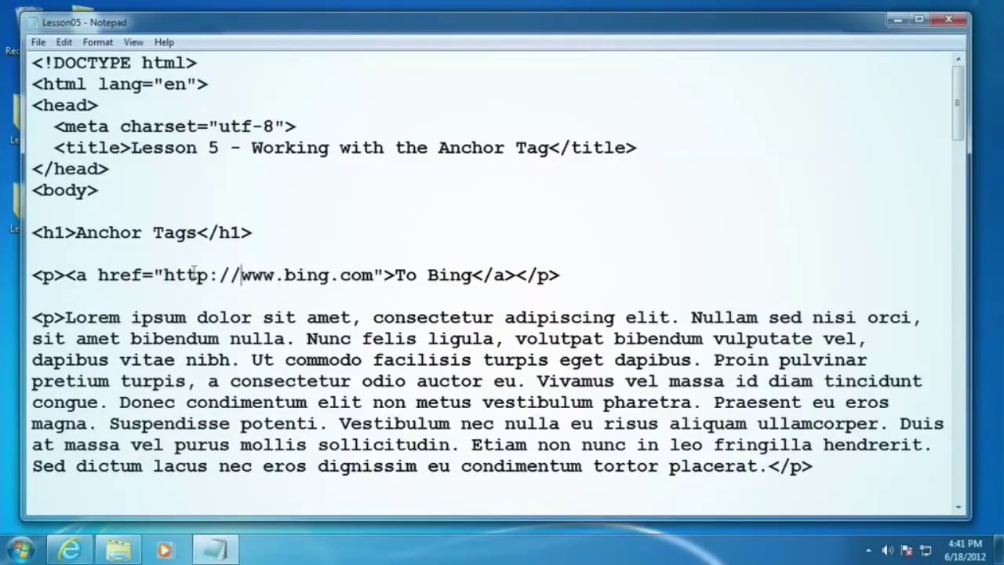
pyautogui.moveTo(163, 274); pyautogui.dragTo(377, 276)
pyautogui.click(243, 276)
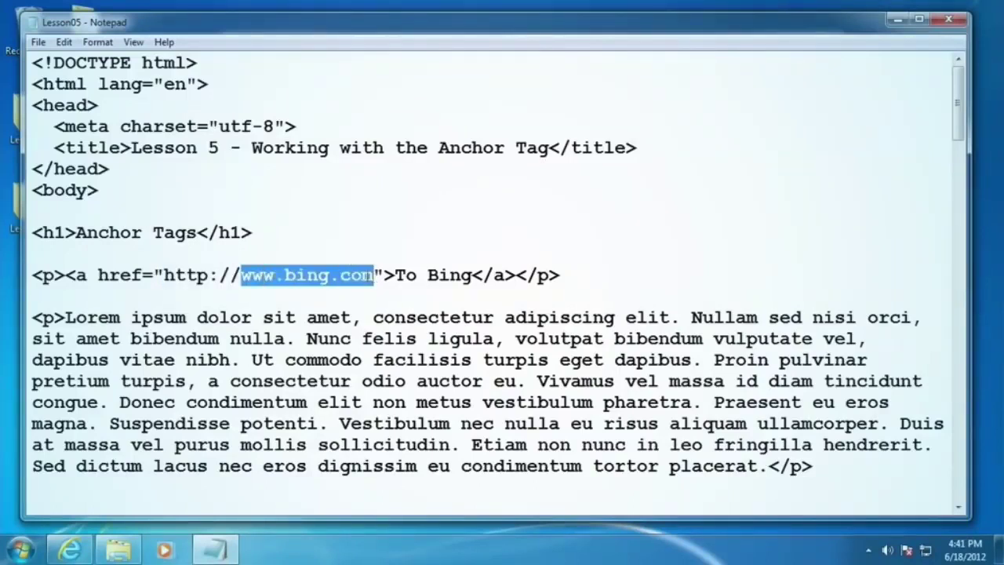
pyautogui.doubleClick(321, 276)
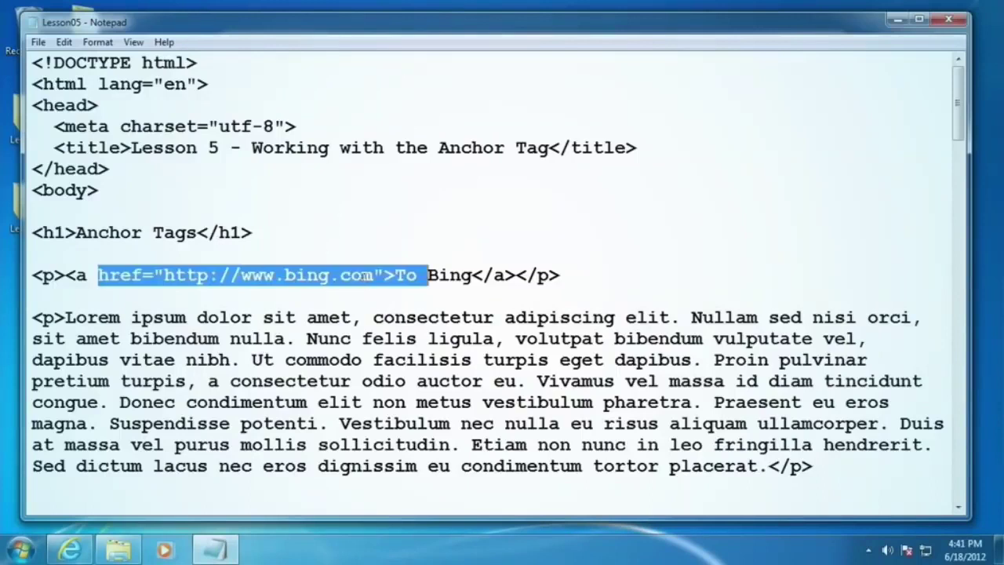
pyautogui.click(320, 277)
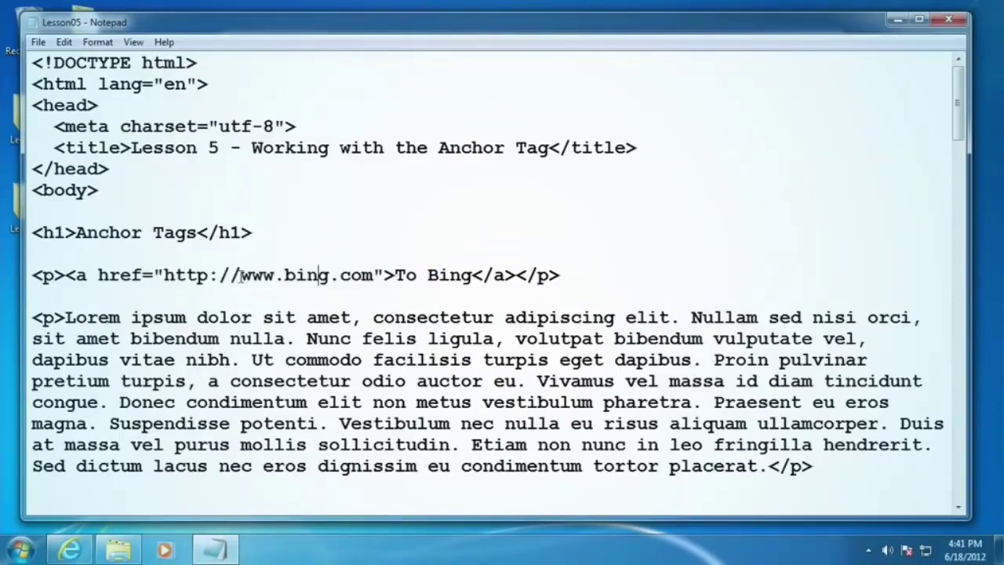
pyautogui.moveTo(241, 275); pyautogui.dragTo(374, 276)
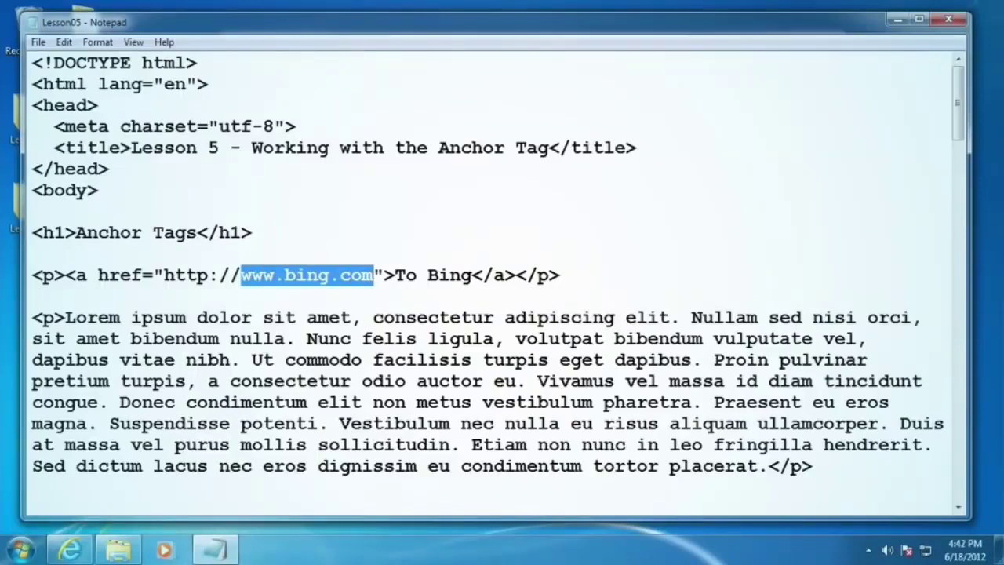
# - Add an empty paragraph element, <p></p>, on a new line directly below the To Bing link
pyautogui.click(563, 276)
pyautogui.press('Return')
pyautogui.press('Return')
pyautogui.press('Up')
pyautogui.write('<p></')
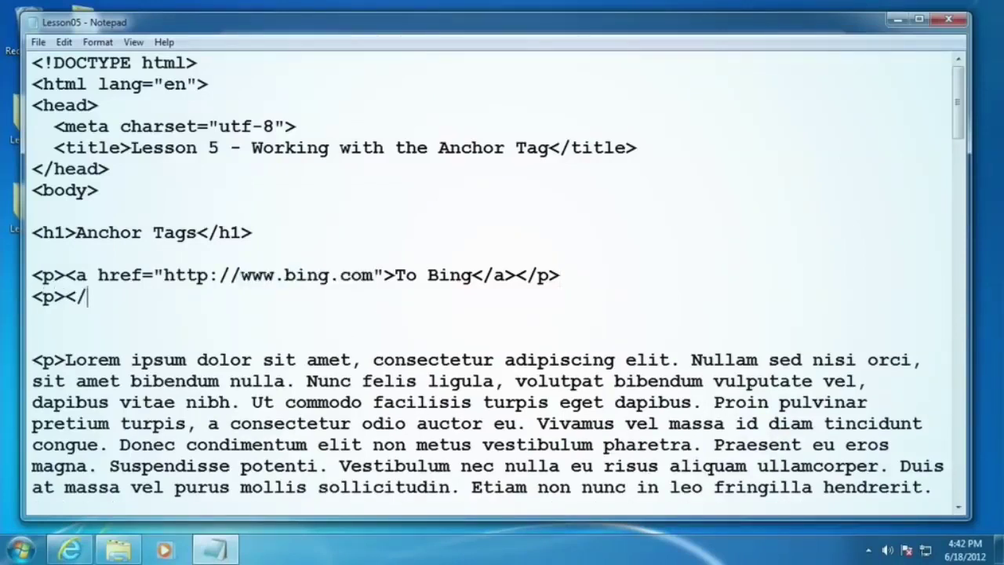
pyautogui.write('p>')
# - Switch to the Work folder in Windows Explorer, select the file named another to check it, and return to Notepad
pyautogui.click(117, 550)
pyautogui.click(416, 249)
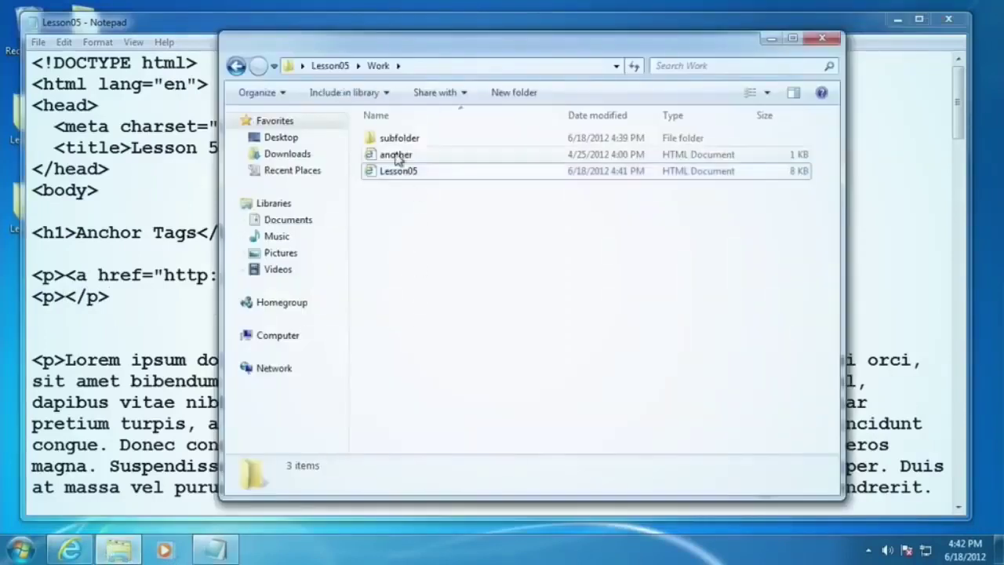
pyautogui.click(396, 154)
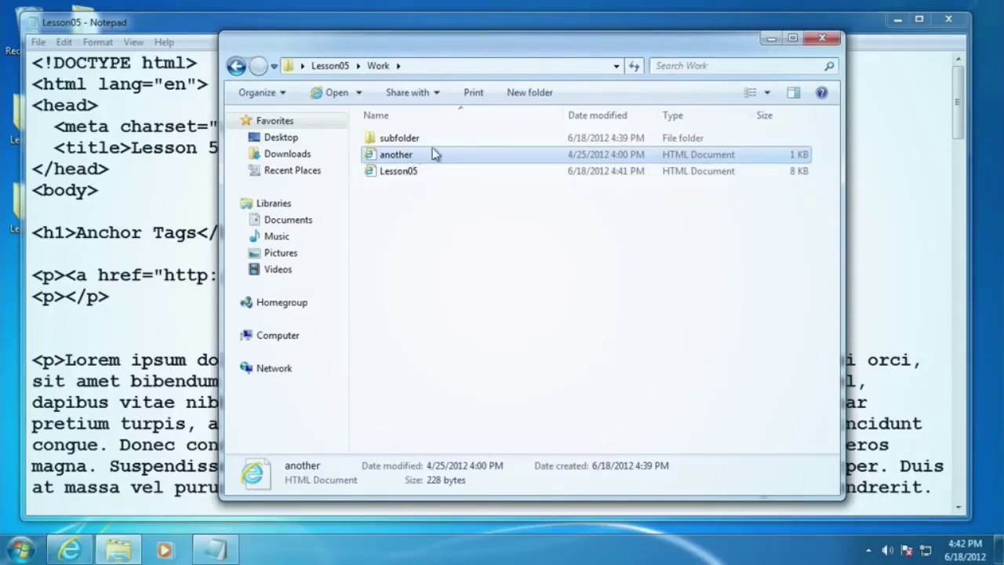
pyautogui.click(130, 309)
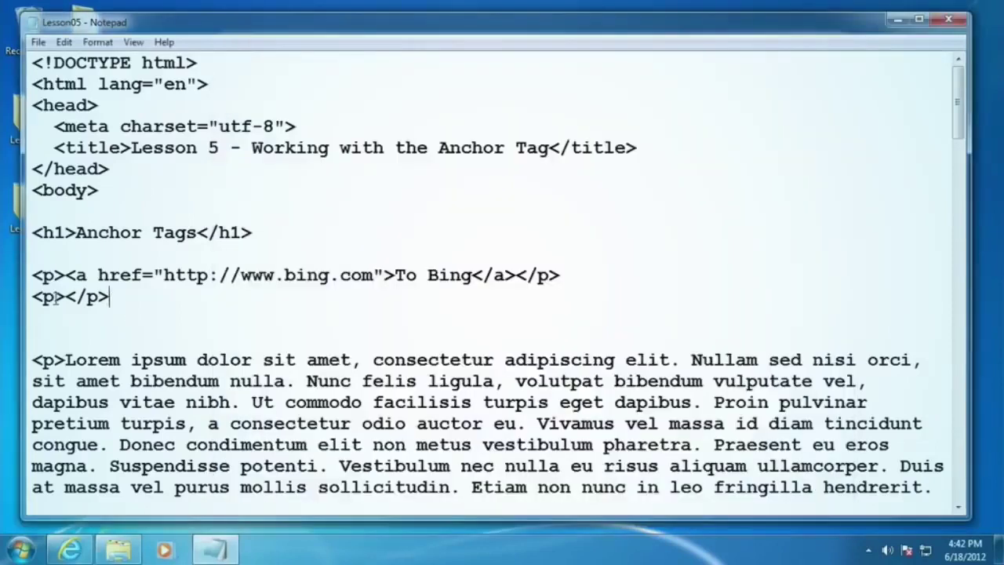
# - Insert an anchor element inside the empty paragraph with its href set to another.html
pyautogui.click(63, 298)
pyautogui.write('<a')
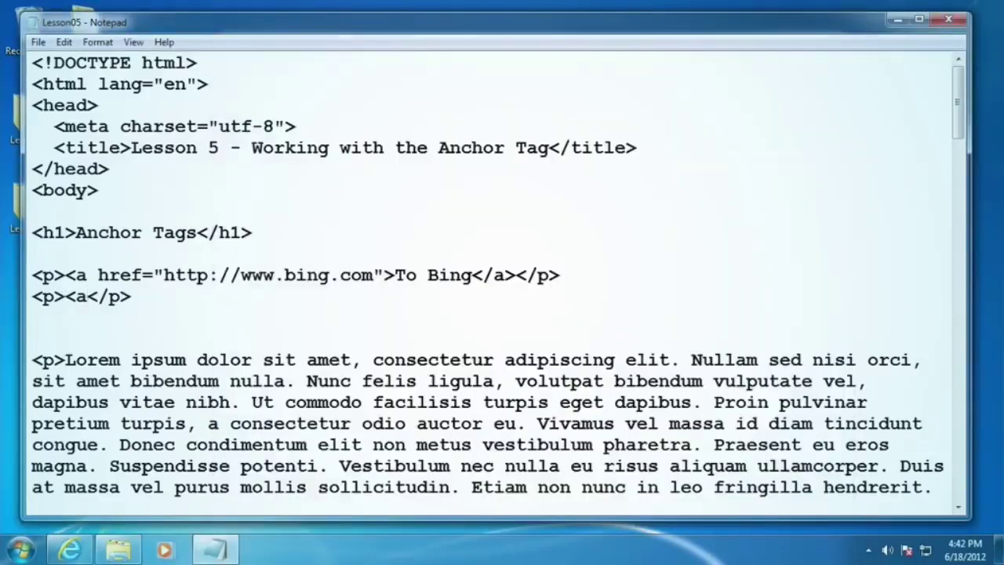
pyautogui.write('></a>')
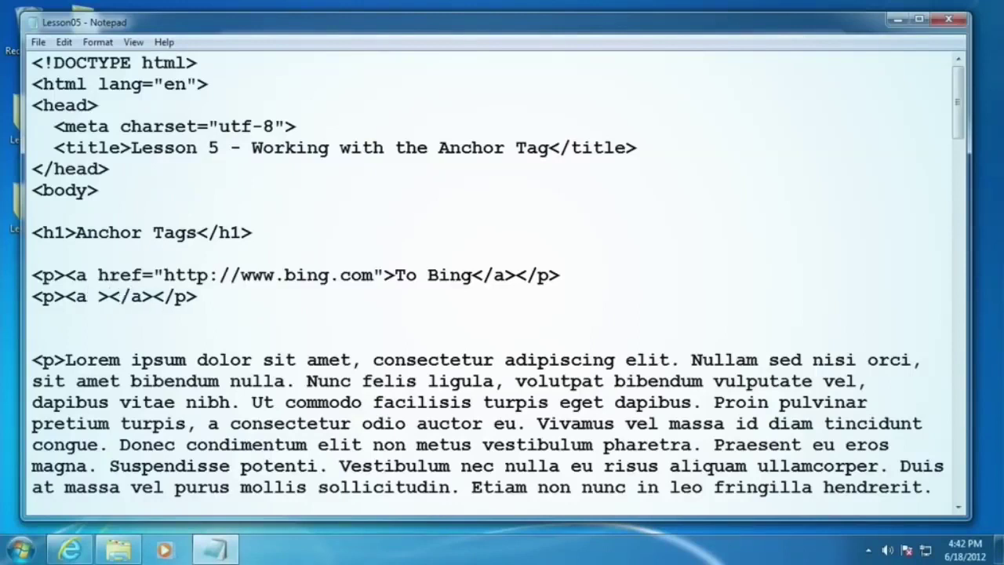
pyautogui.write(' href=""')
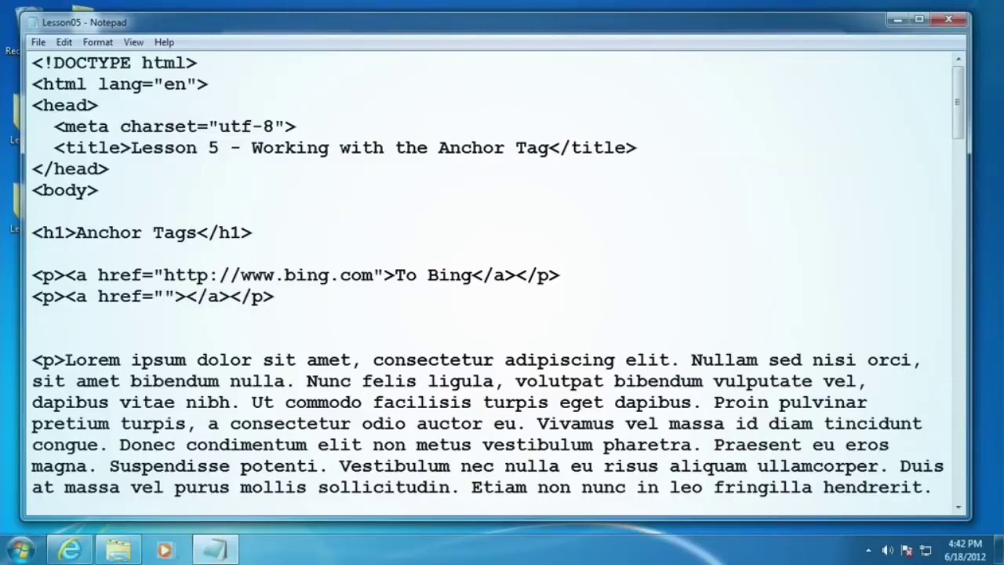
pyautogui.write('another.html')
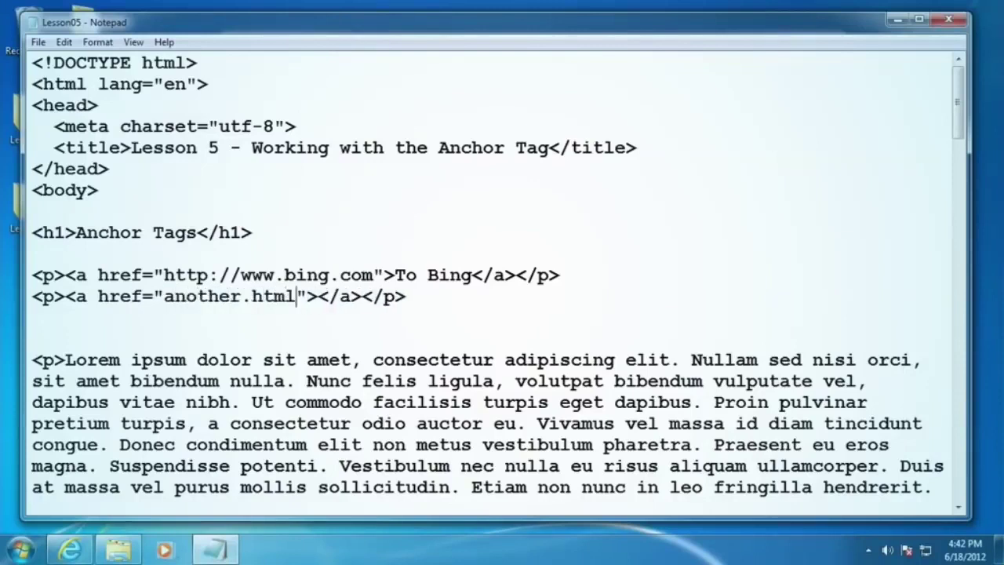
# - Enter "To Another HTML Page" as the text of the another.html link and save the Lesson05 file
pyautogui.write('T')
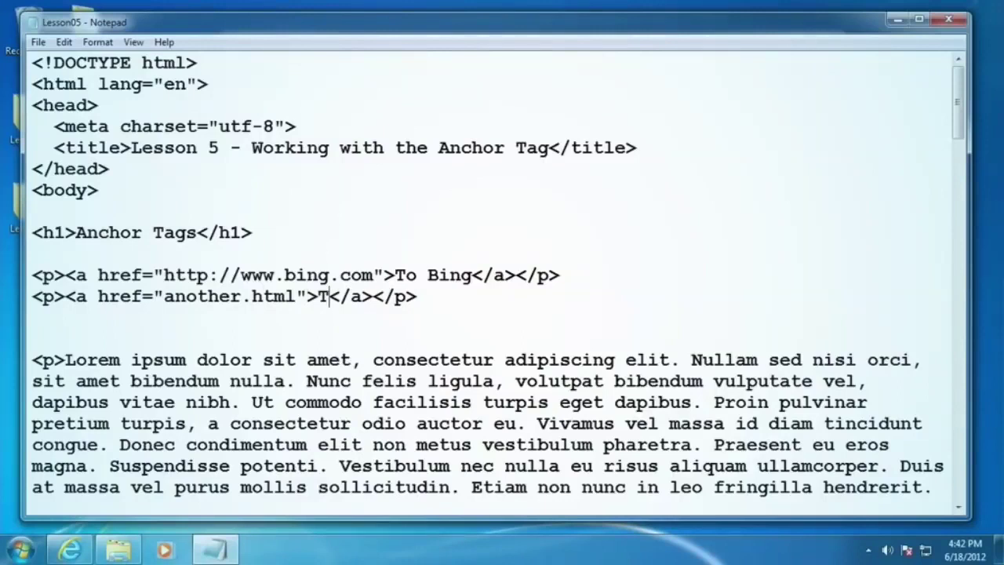
pyautogui.write('o Another HT')
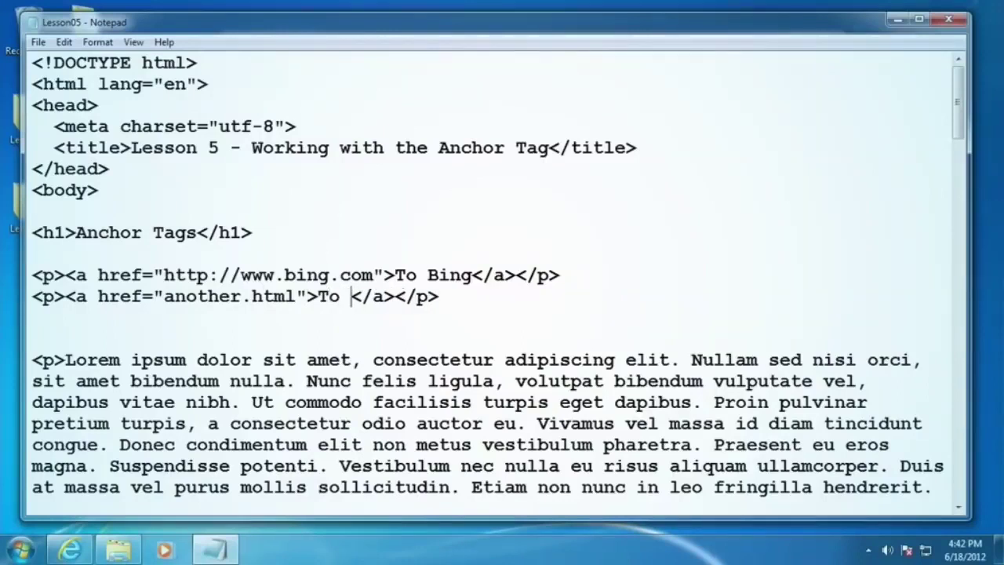
pyautogui.write('ML Page')
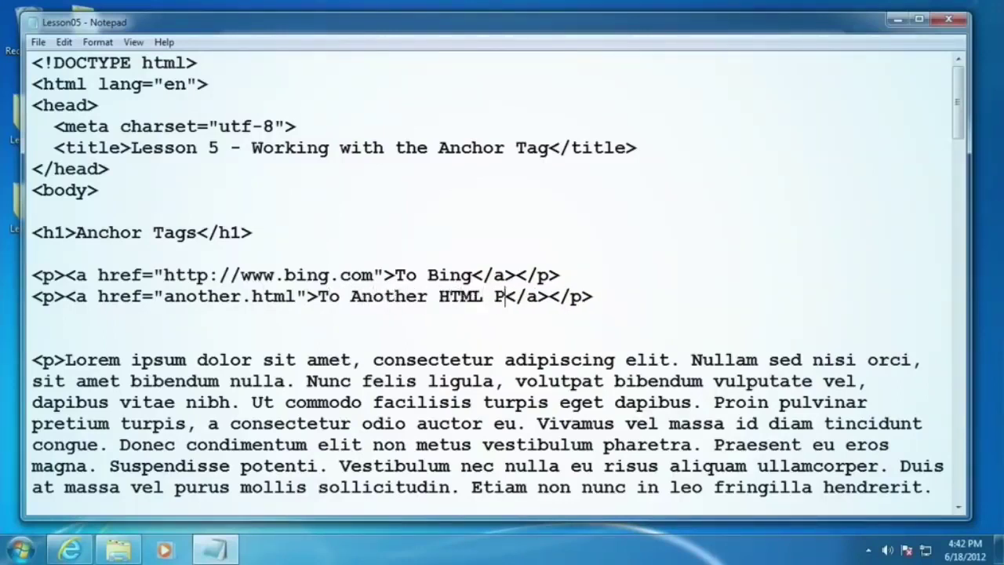
pyautogui.click(38, 41)
pyautogui.click(69, 89)
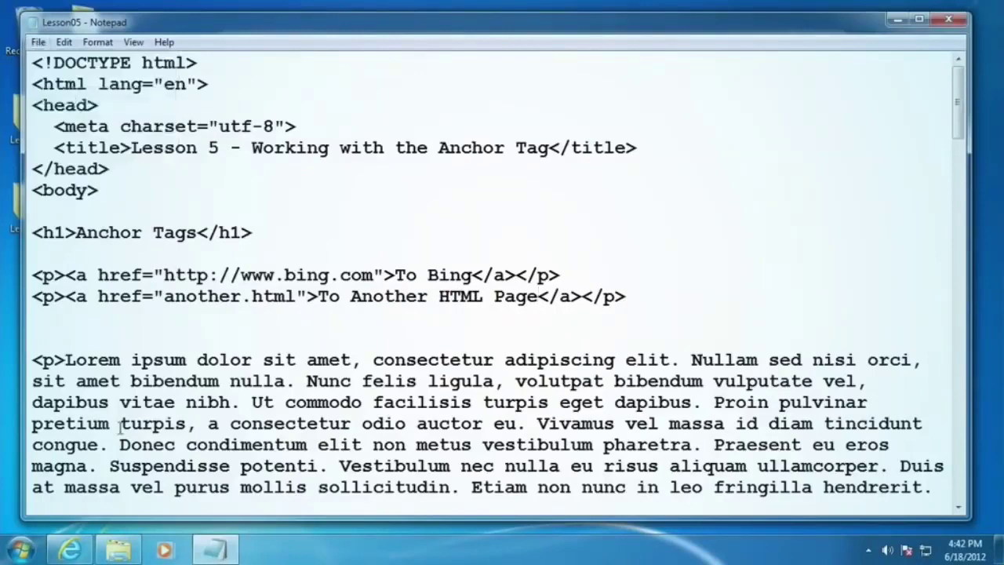
# - Reload Lesson05.html in Internet Explorer, follow the To Another HTML Page link, and return through the Back to Lesson05 link
pyautogui.click(71, 549)
pyautogui.click(84, 32)
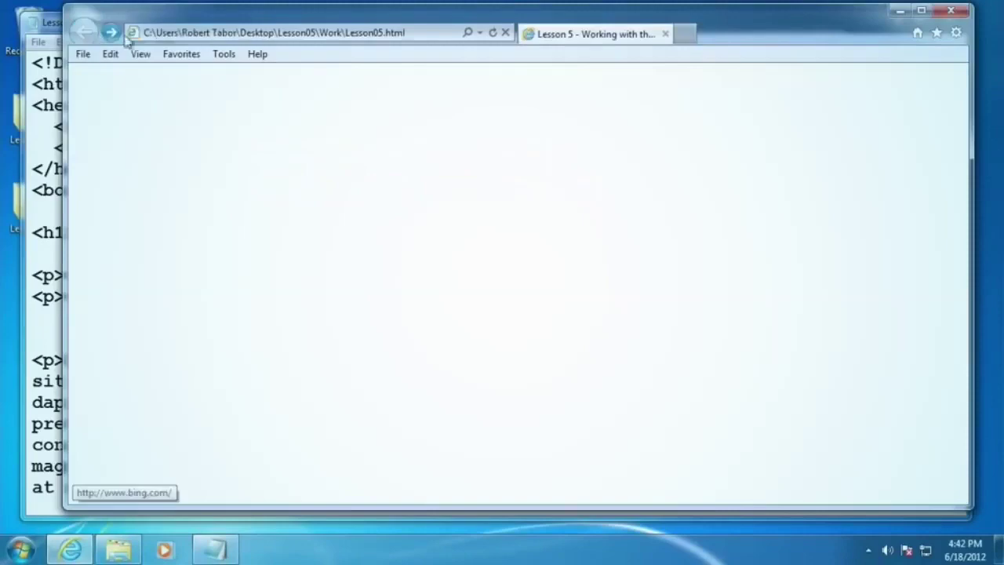
pyautogui.rightClick(400, 137)
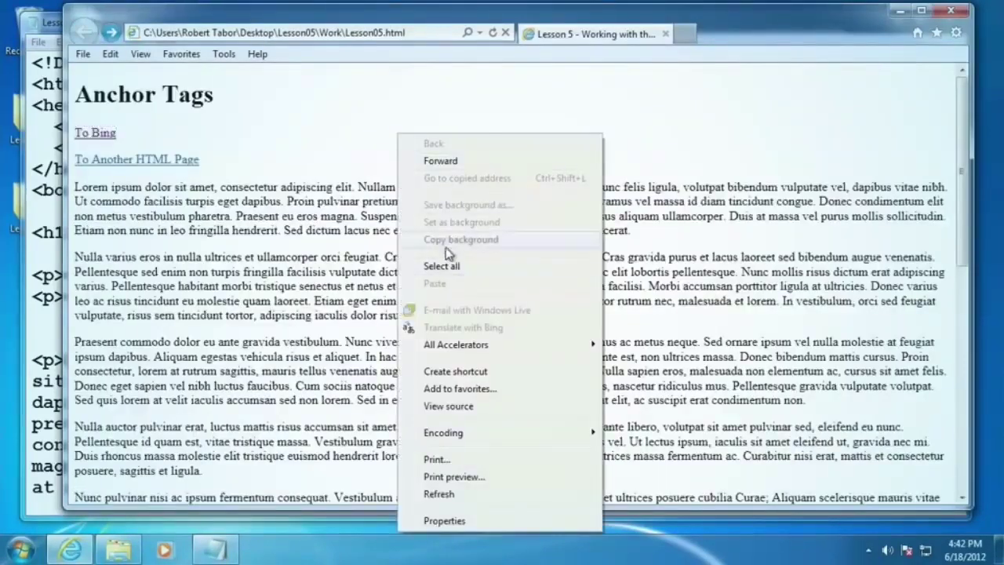
pyautogui.click(436, 494)
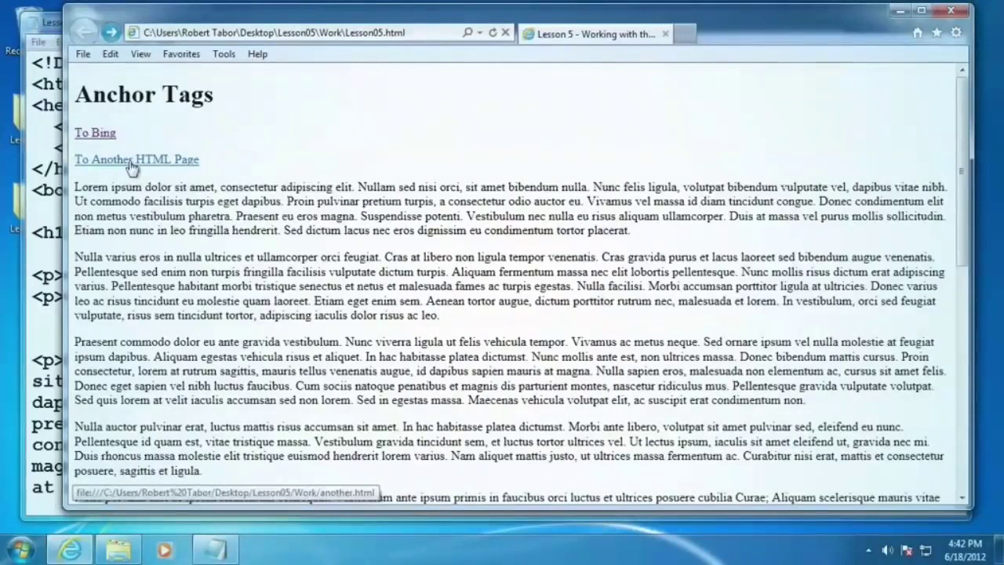
pyautogui.click(182, 162)
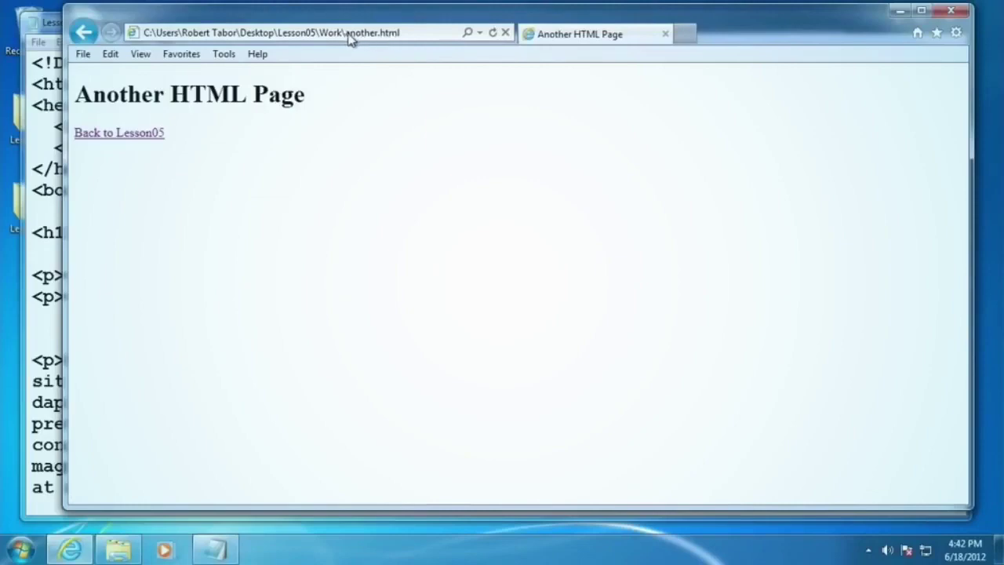
pyautogui.click(152, 140)
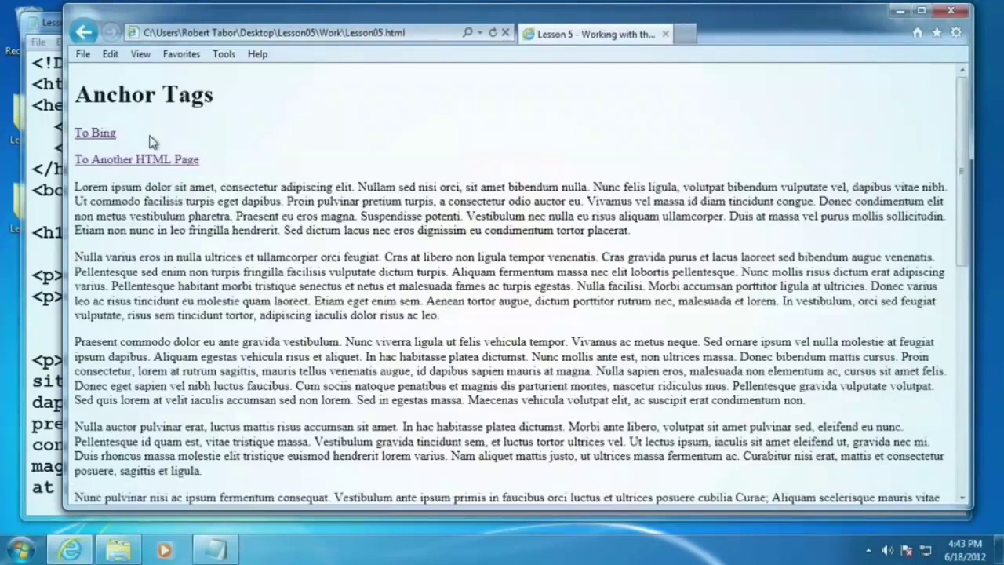
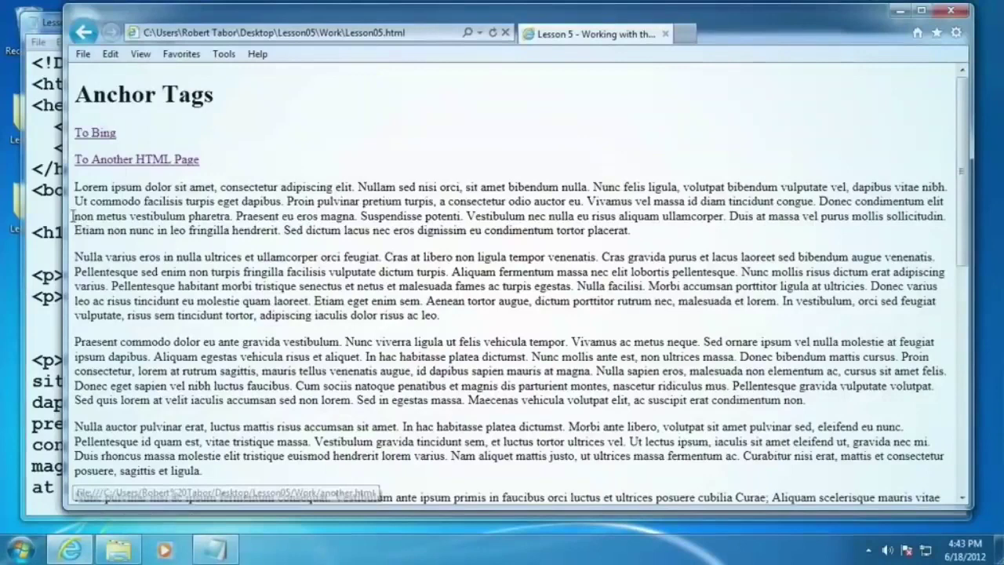
# - Switch to Windows Explorer and examine where Lesson05 sits in the Work folder relative to the HTML file inside subfolder
pyautogui.click(118, 551)
pyautogui.click(523, 224)
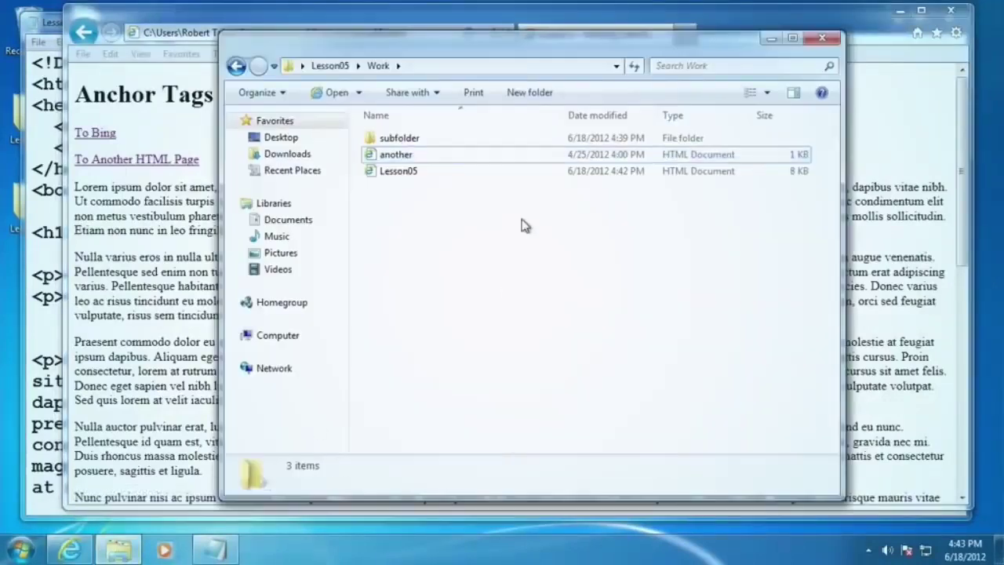
pyautogui.click(392, 172)
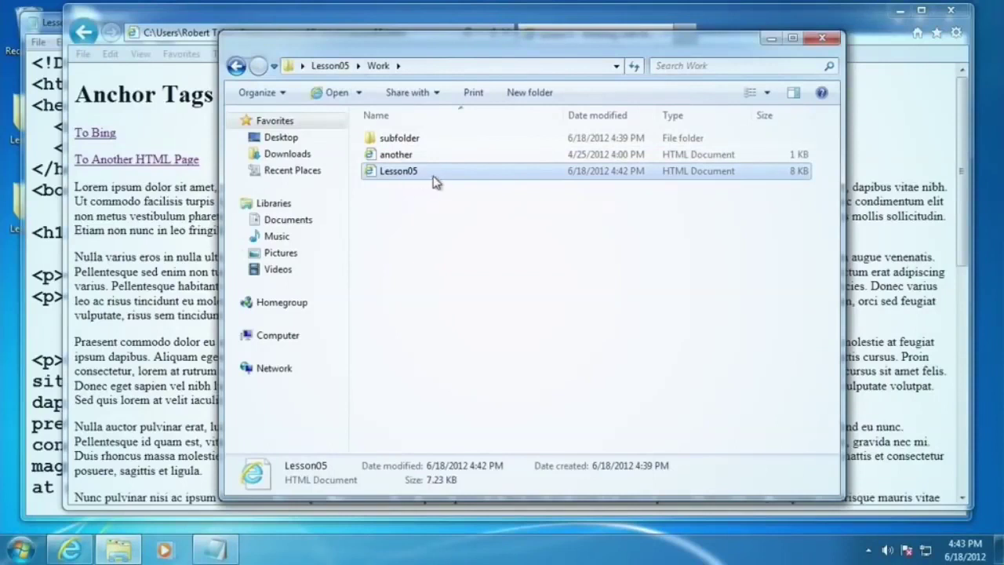
pyautogui.click(410, 138)
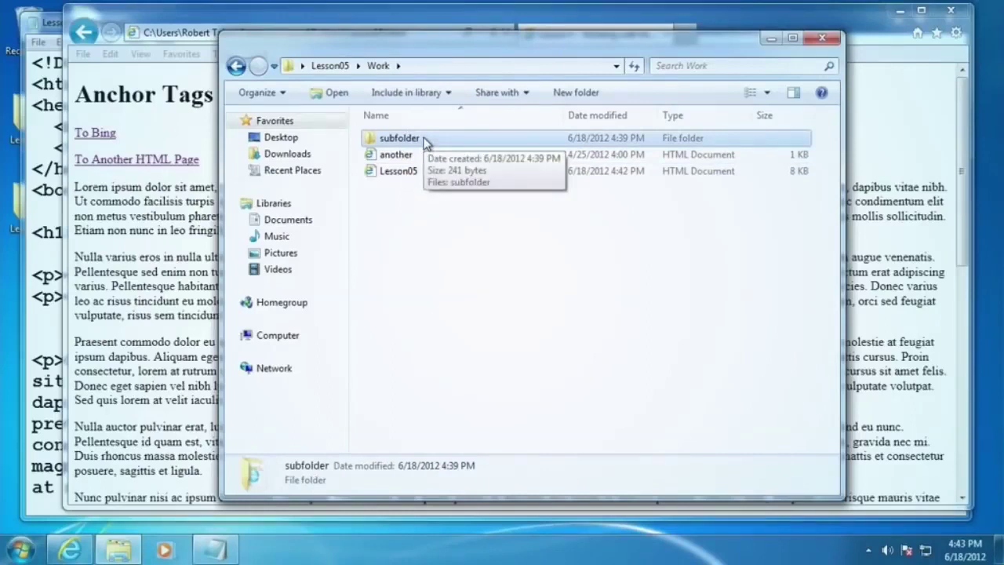
pyautogui.doubleClick(423, 139)
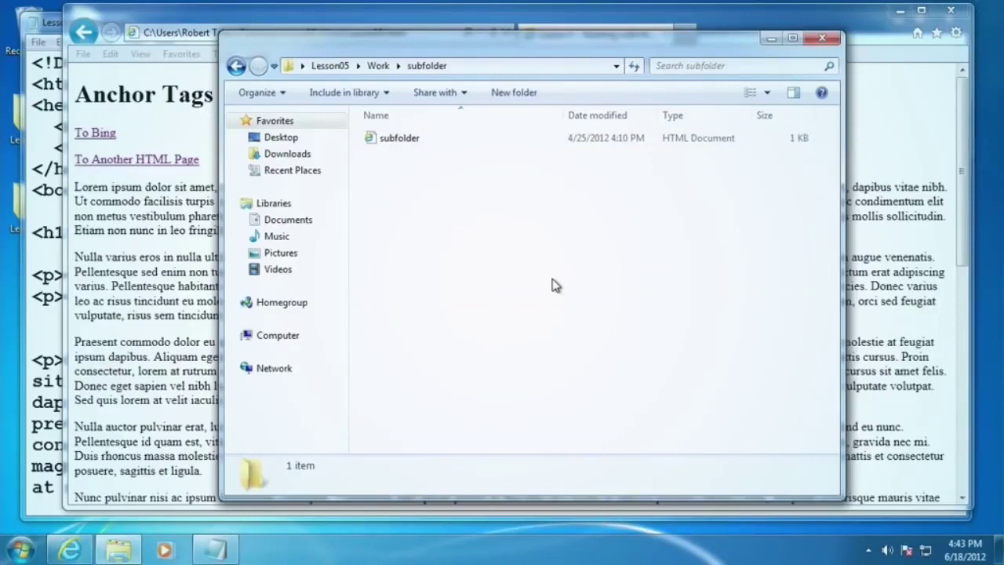
pyautogui.click(237, 66)
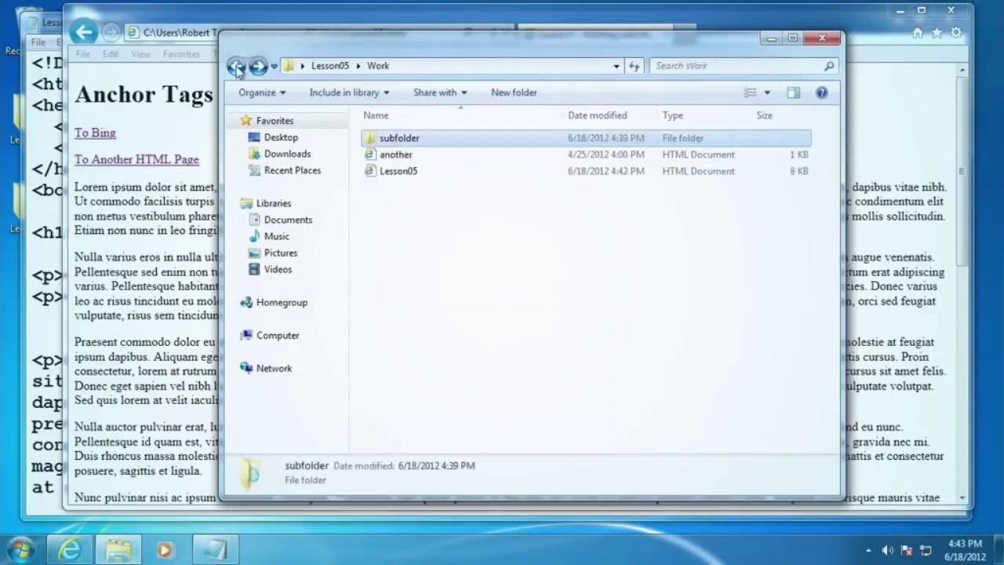
pyautogui.click(394, 173)
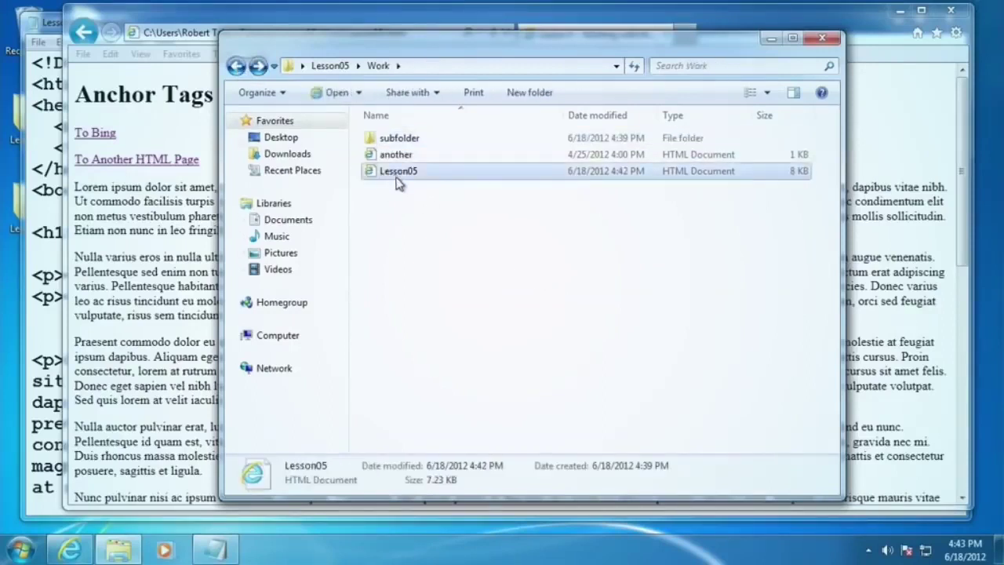
pyautogui.click(393, 144)
pyautogui.doubleClick(394, 142)
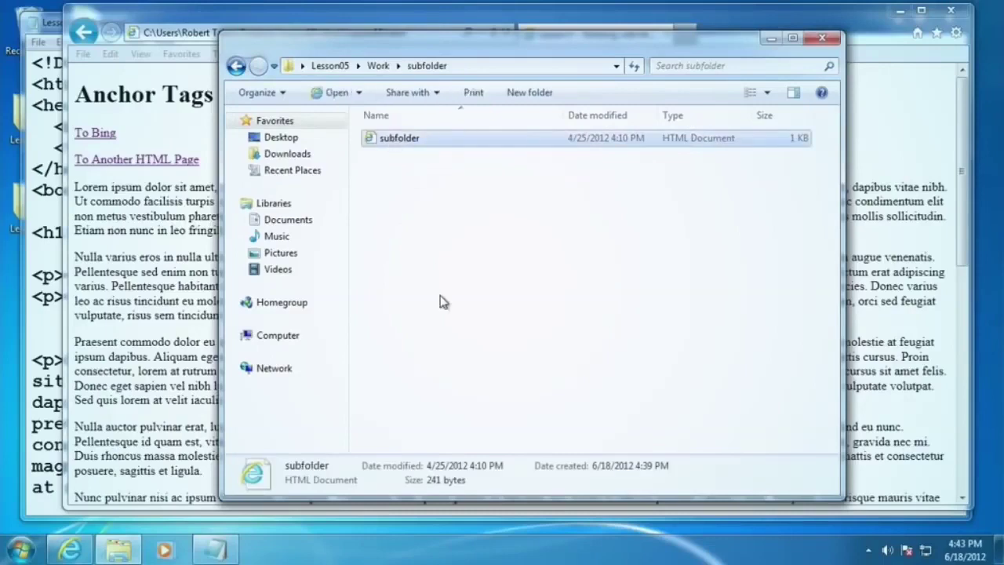
pyautogui.click(236, 66)
pyautogui.click(33, 221)
# - In Notepad, add a paragraph below the another.html link containing an anchor with its href set to subfolder/subfolder.html
pyautogui.click(56, 317)
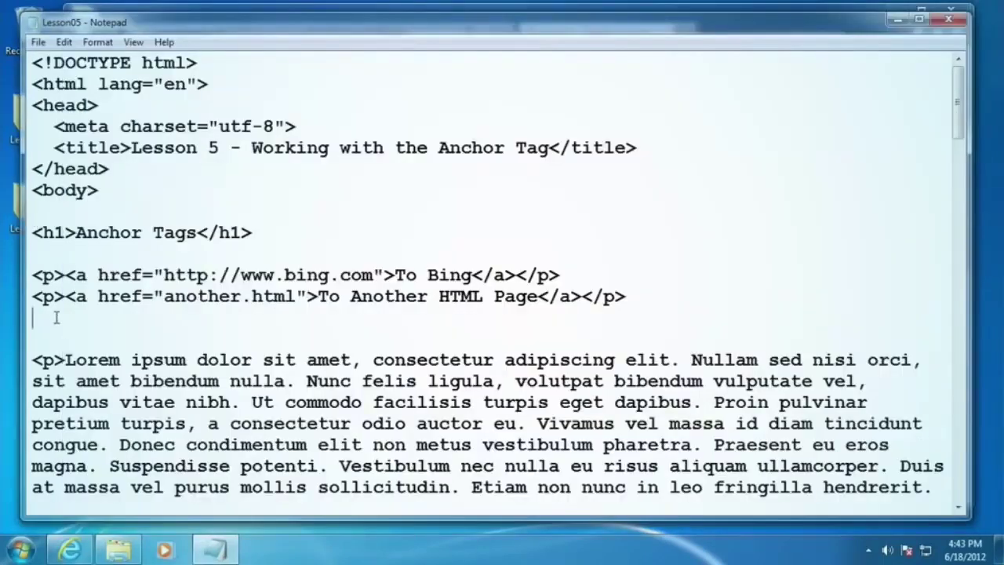
pyautogui.write('<p><a href="subfolder')
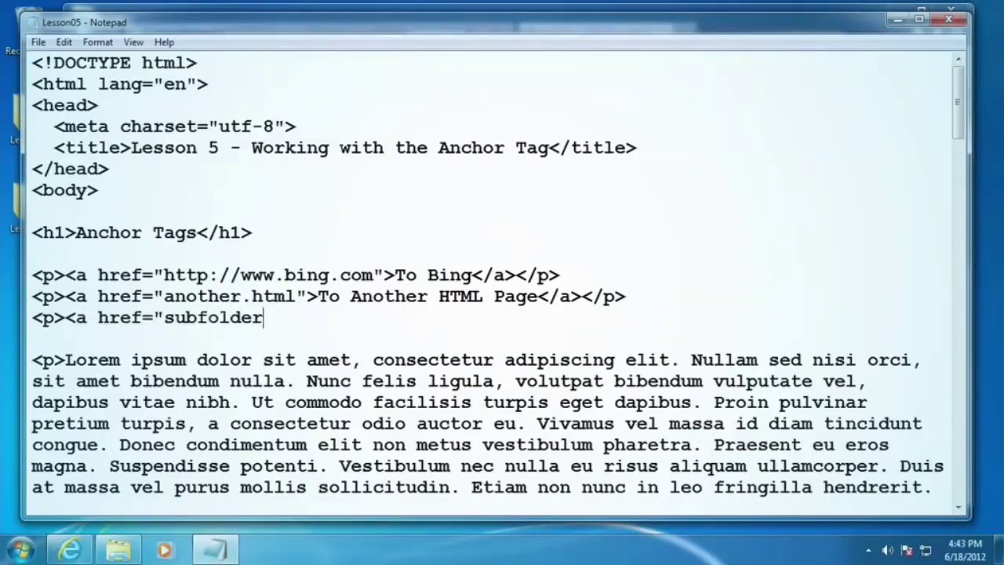
pyautogui.write('/subfolder.html"')
pyautogui.write('><')
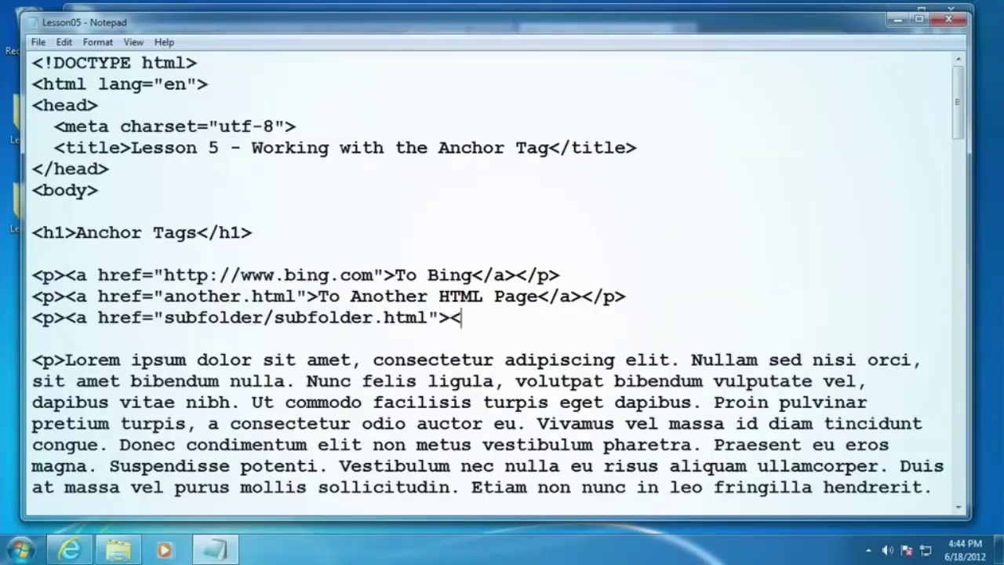
pyautogui.write('/a></p>')
# - Enter "To the subfolder HTML Page" as the text of the subfolder/subfolder.html link and save the Lesson05 file
pyautogui.press('Left')
pyautogui.press('Left')
pyautogui.press('Left')
pyautogui.press('Left')
pyautogui.press('Left')
pyautogui.press('Left')
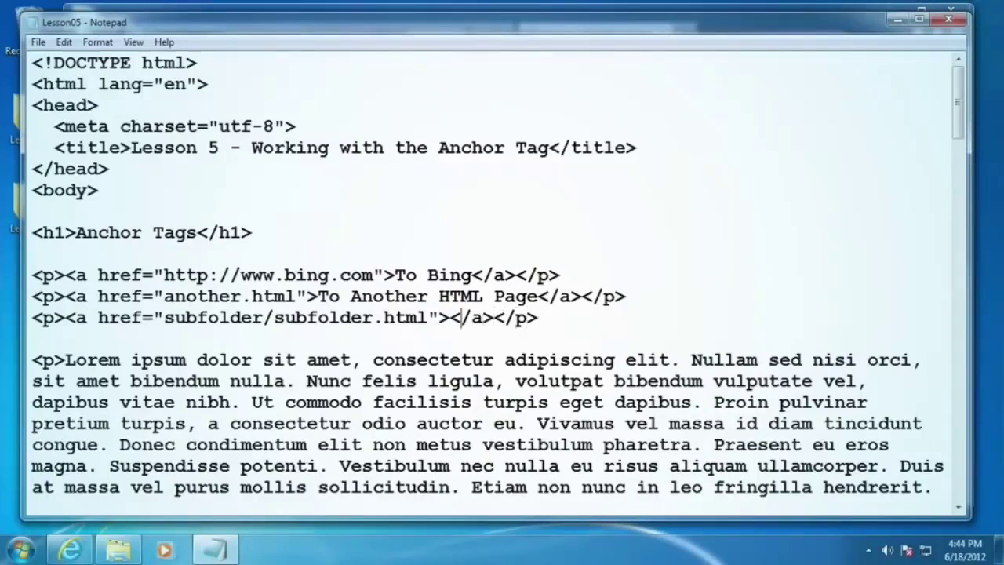
pyautogui.press('Right')
pyautogui.press('Right')
pyautogui.write('To the ')
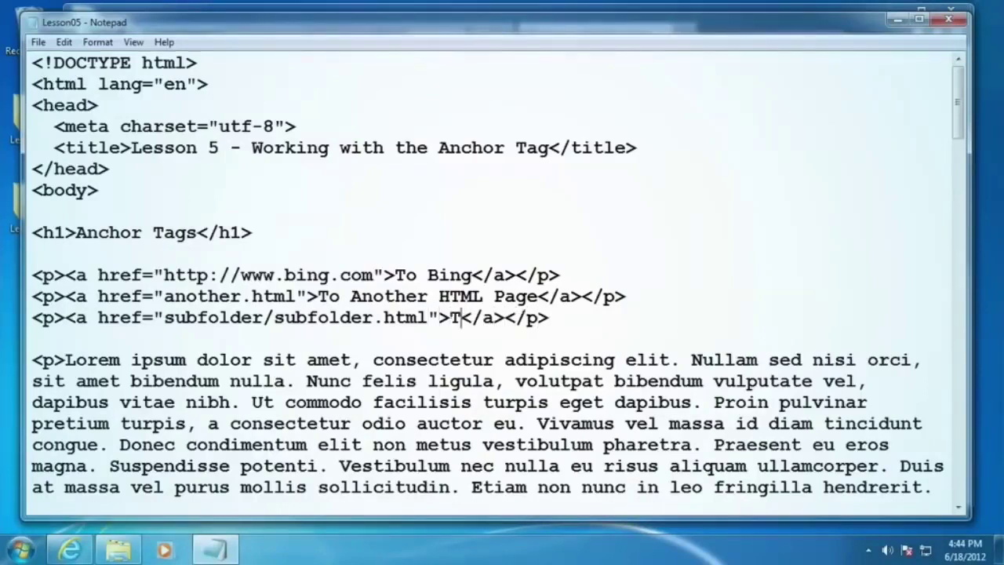
pyautogui.write('subfo')
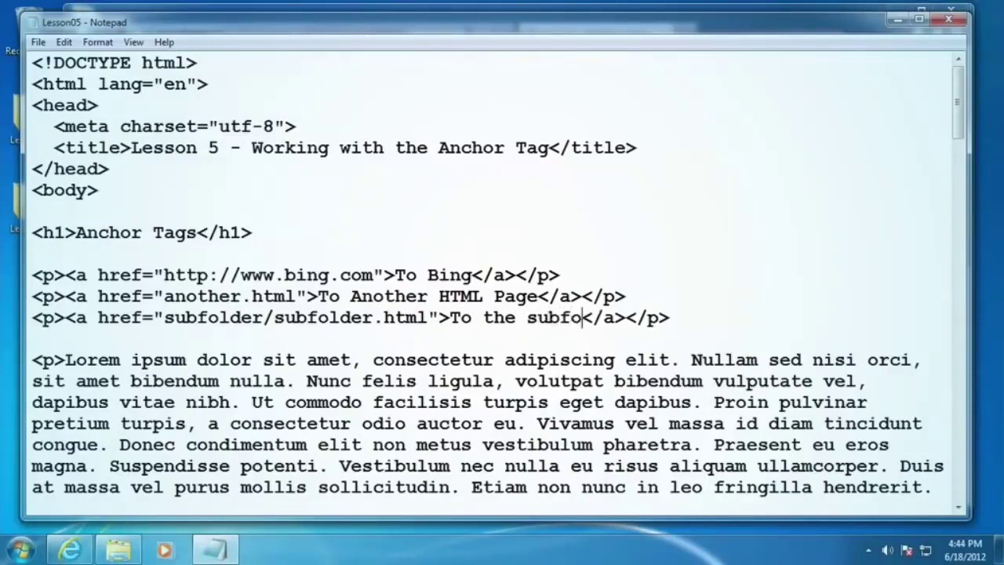
pyautogui.write('lder HTML P')
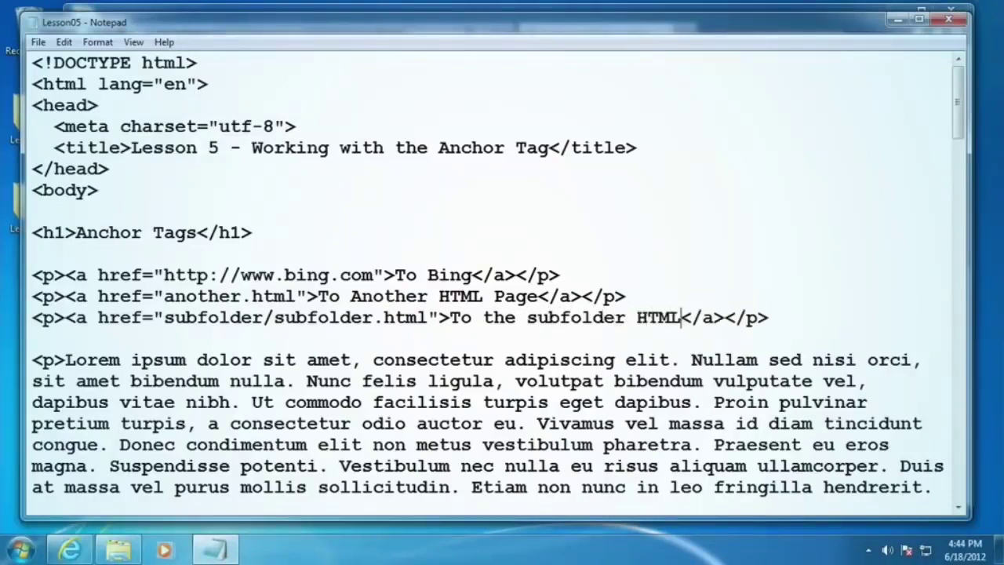
pyautogui.write('age')
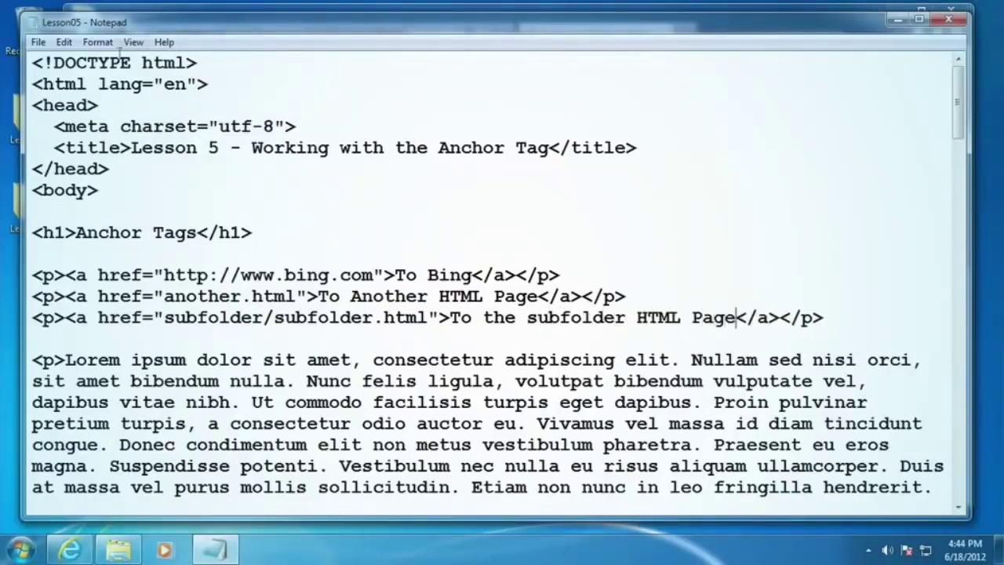
pyautogui.click(38, 42)
pyautogui.click(63, 95)
# - Reload Lesson05.html in Internet Explorer, follow the To the subfolder HTML Page link, and return through the Return to the previous document link
pyautogui.click(70, 549)
pyautogui.rightClick(344, 137)
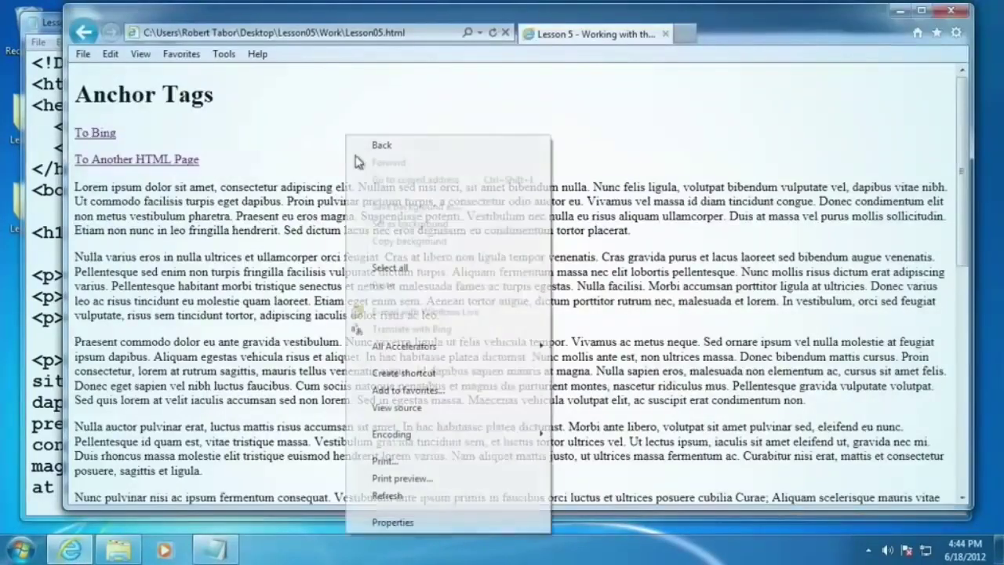
pyautogui.click(409, 491)
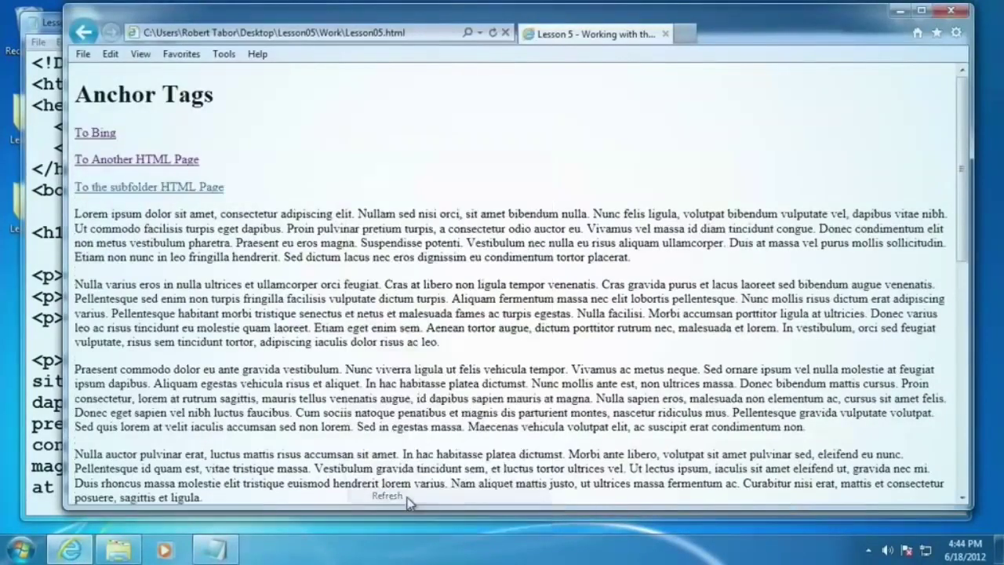
pyautogui.click(167, 191)
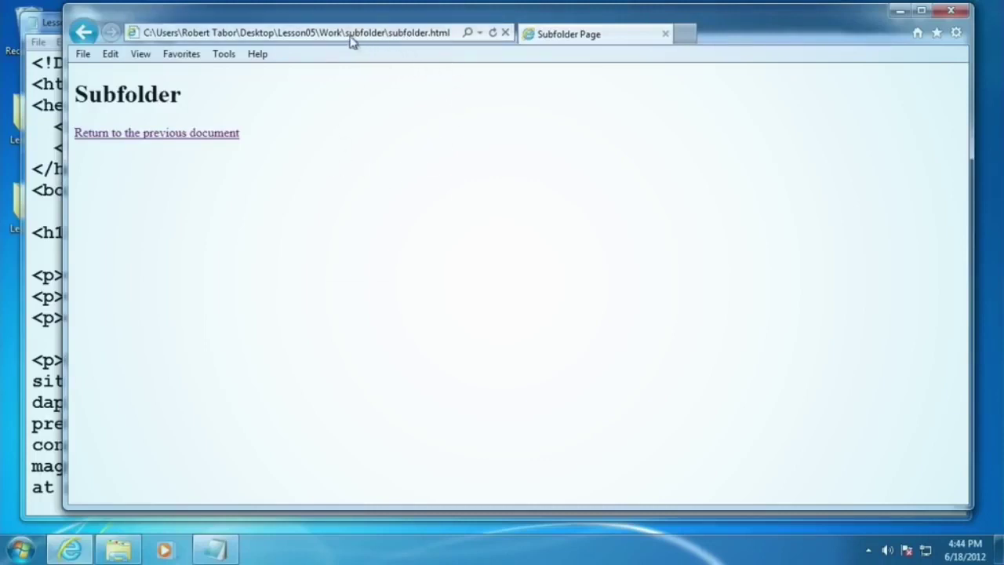
pyautogui.click(139, 140)
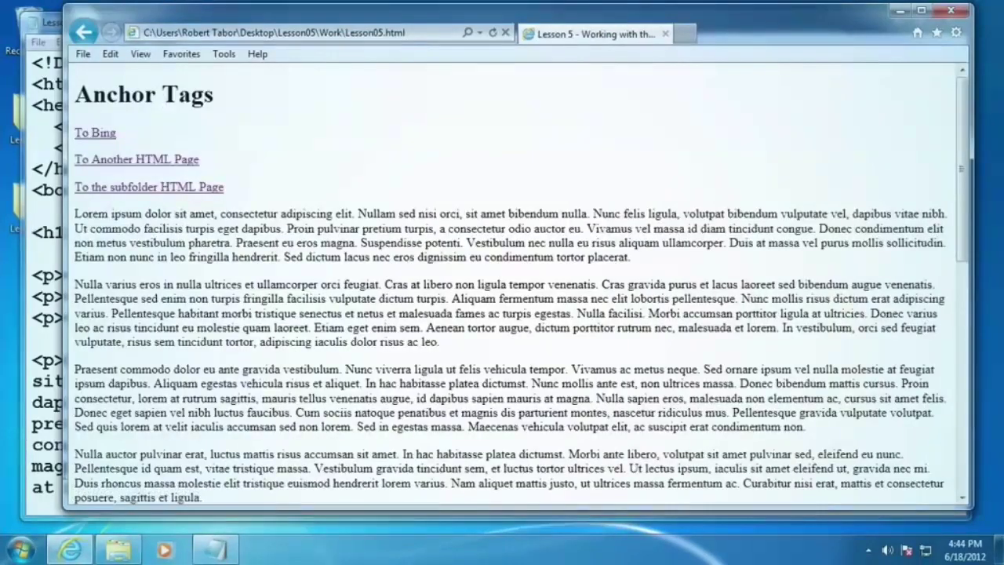
# - Switch to Windows Explorer, go into the subfolder folder and open its subfolder HTML file in Notepad
pyautogui.click(118, 549)
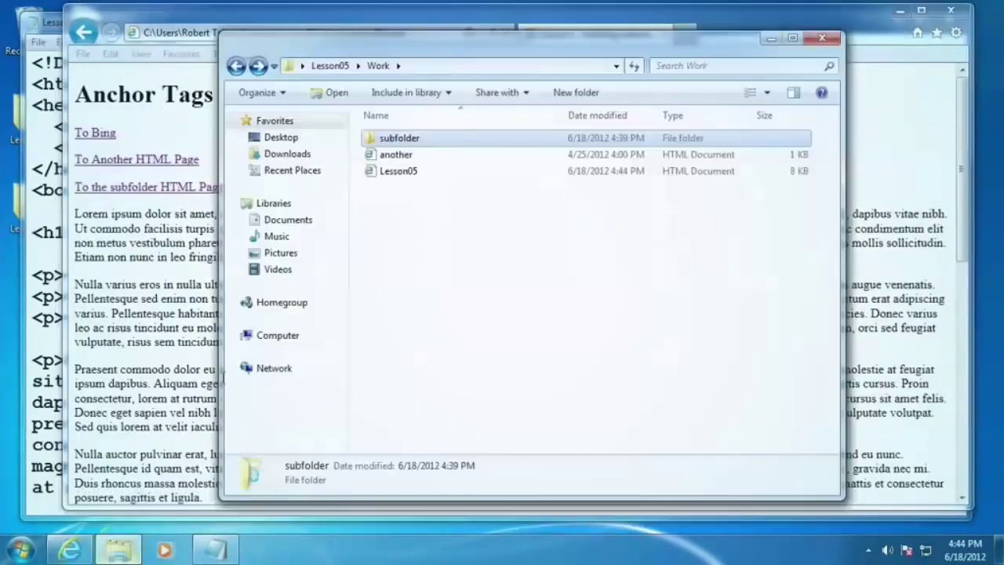
pyautogui.doubleClick(407, 141)
pyautogui.rightClick(404, 142)
pyautogui.moveTo(474, 201)
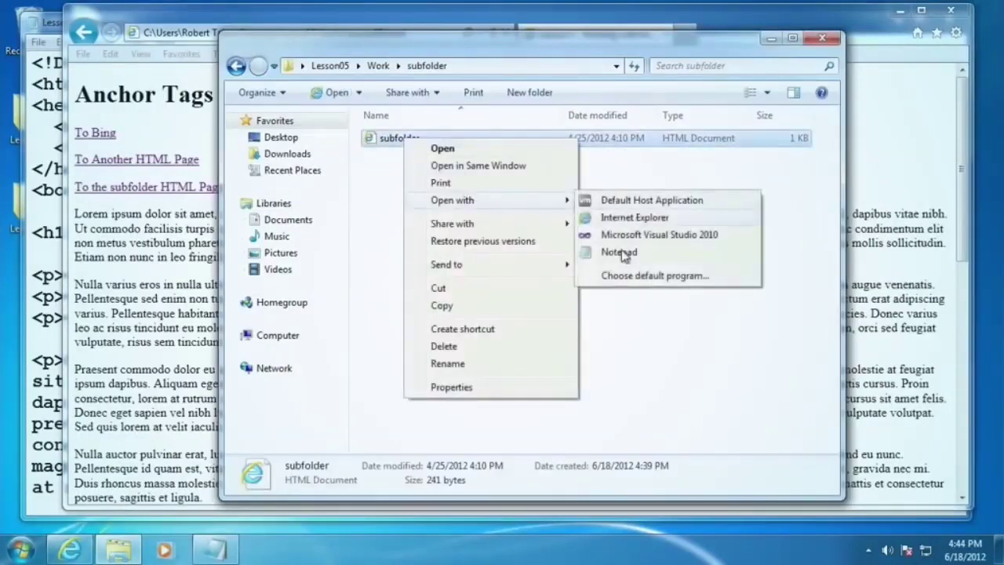
pyautogui.click(621, 253)
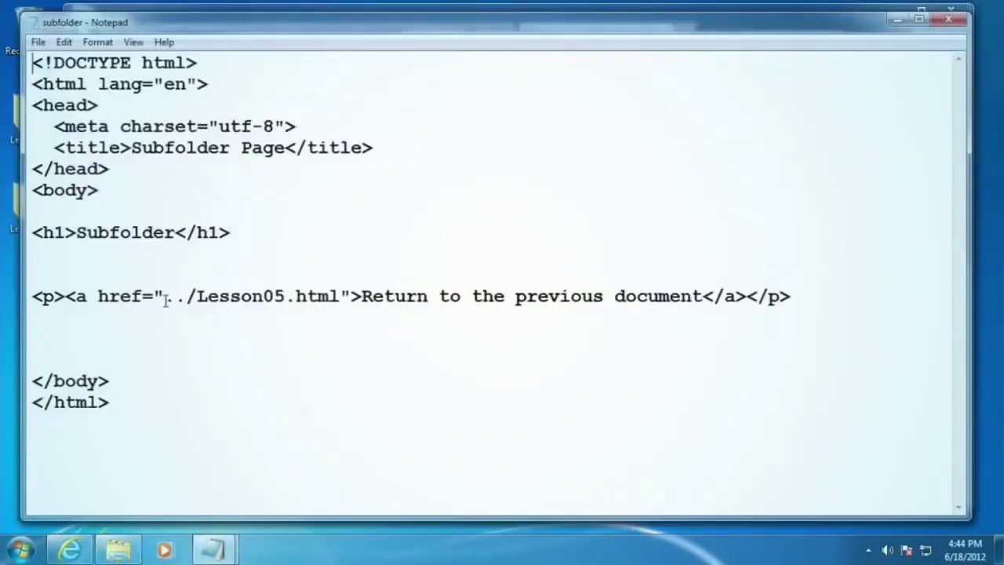
# - Examine the "../" and "Lesson05.html" parts of the return link's href, then close the subfolder file
pyautogui.moveTo(164, 296); pyautogui.dragTo(198, 296)
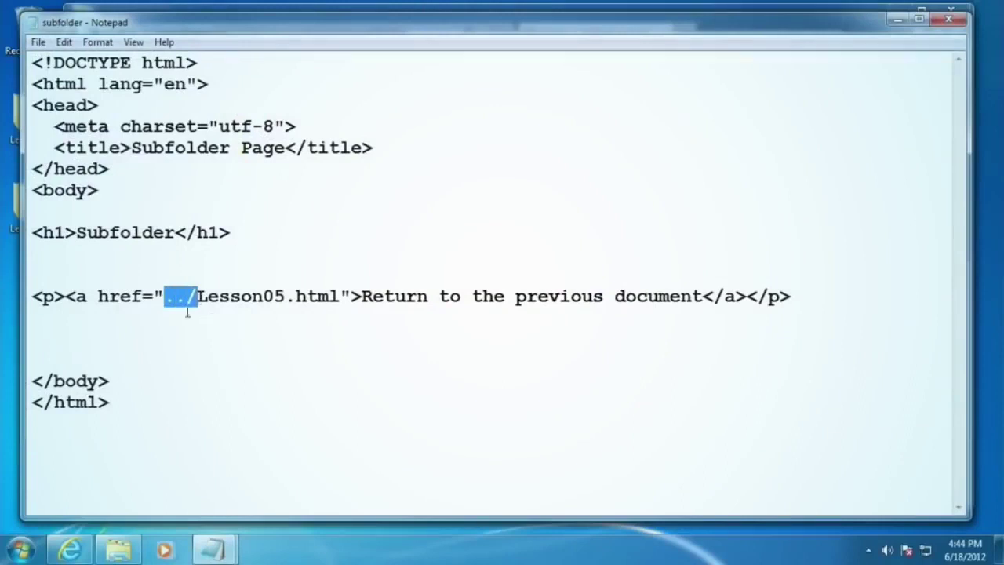
pyautogui.click(187, 297)
pyautogui.moveTo(187, 297); pyautogui.dragTo(342, 297)
pyautogui.click(165, 297)
pyautogui.click(198, 296)
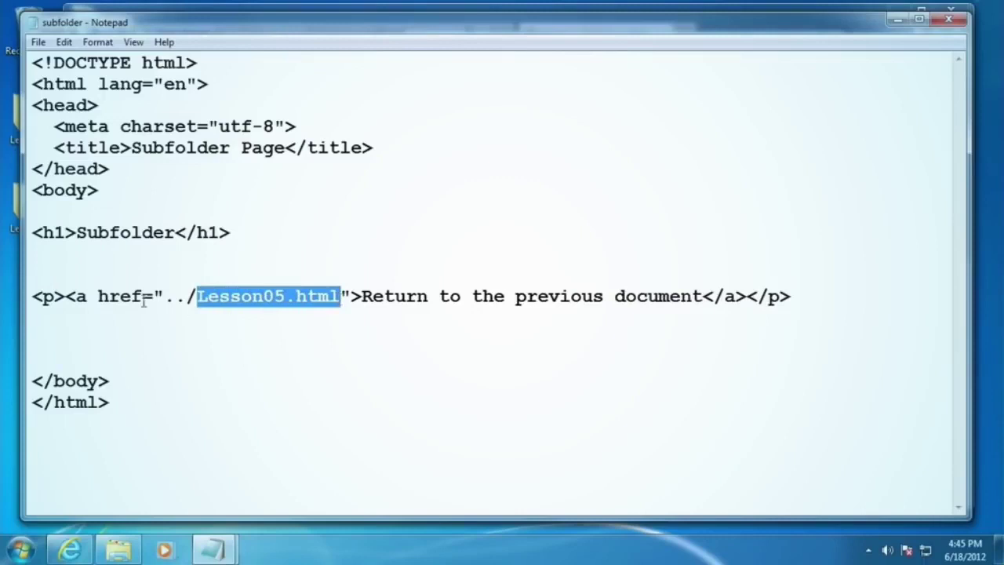
pyautogui.moveTo(164, 297); pyautogui.dragTo(196, 297)
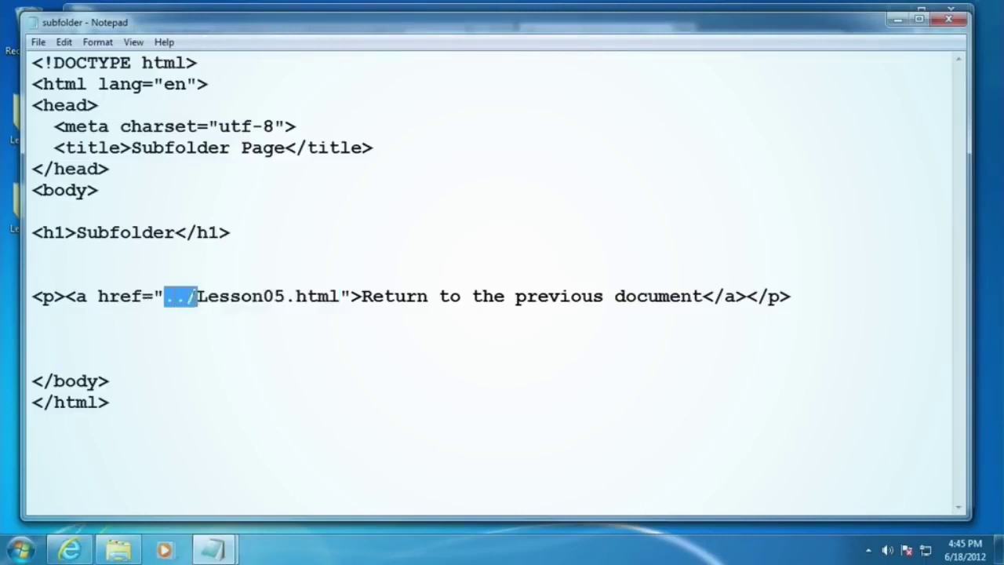
pyautogui.click(197, 297)
pyautogui.moveTo(198, 297); pyautogui.dragTo(340, 298)
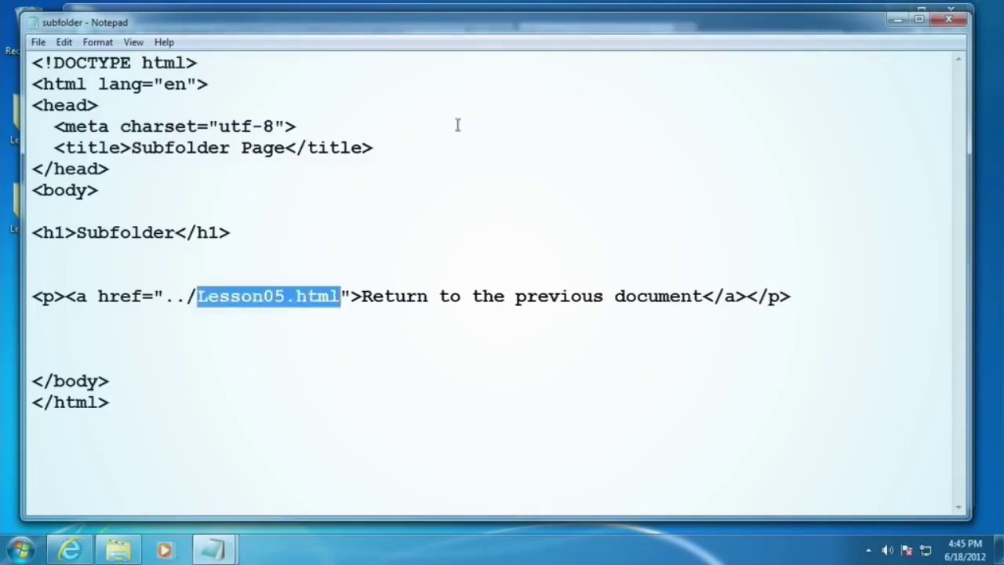
pyautogui.click(194, 296)
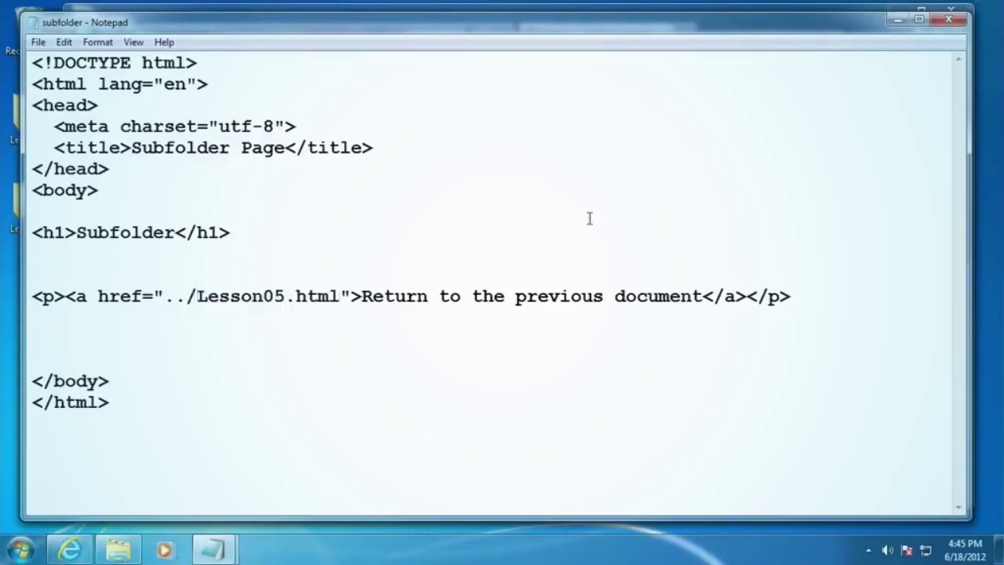
pyautogui.click(949, 20)
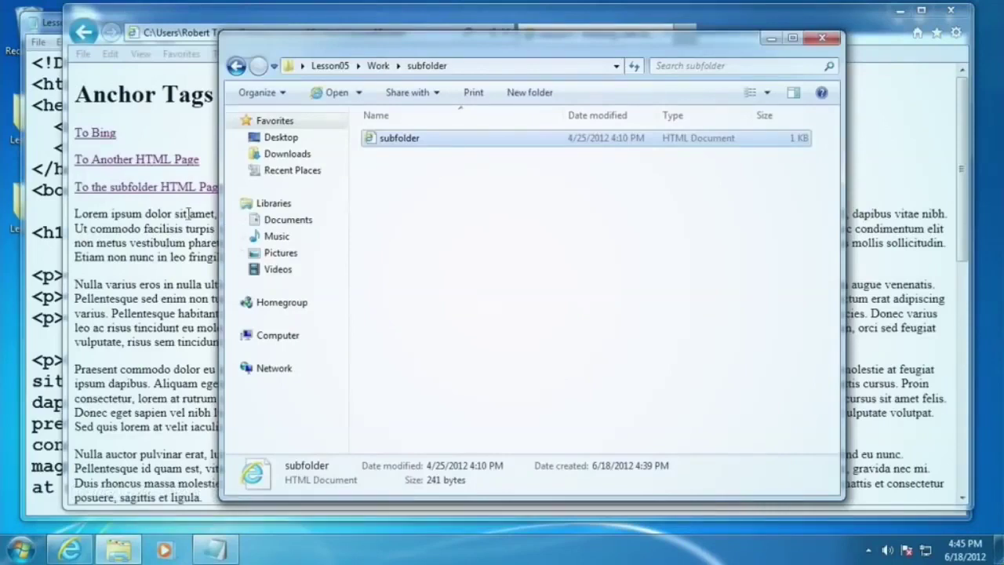
# - Switch to Lesson05.html in Internet Explorer, follow the To Bing link, and go back to the lesson page
pyautogui.click(52, 220)
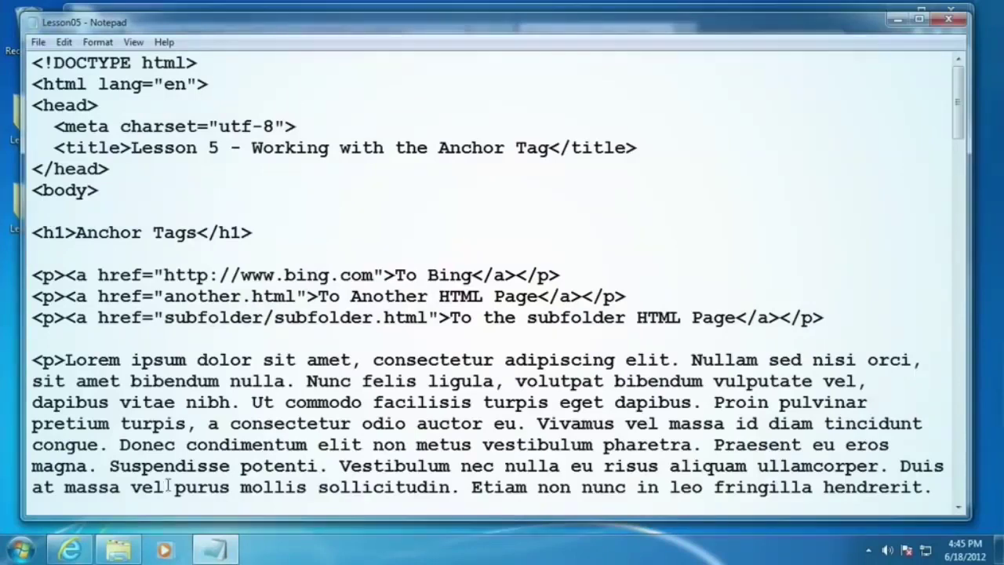
pyautogui.click(70, 550)
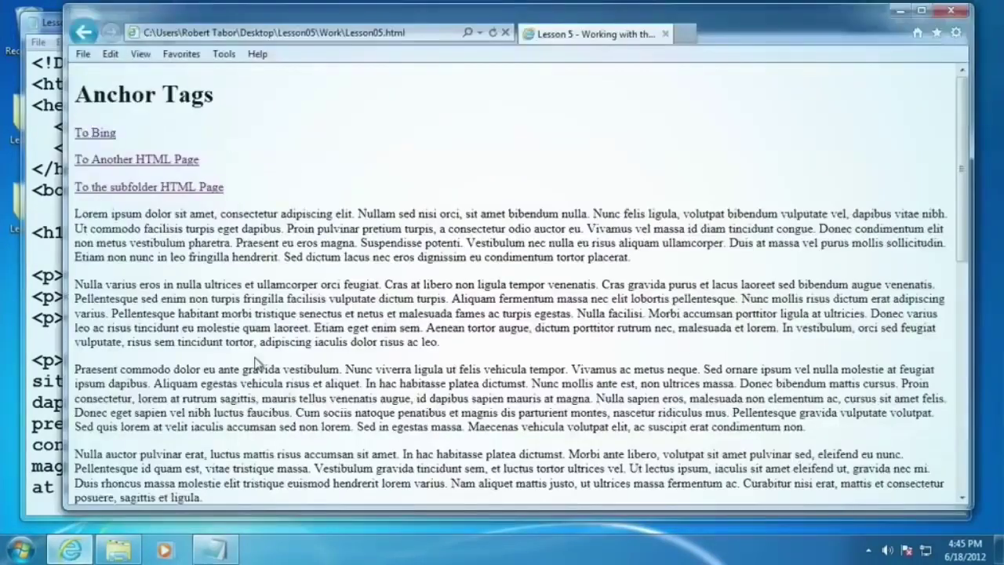
pyautogui.click(96, 135)
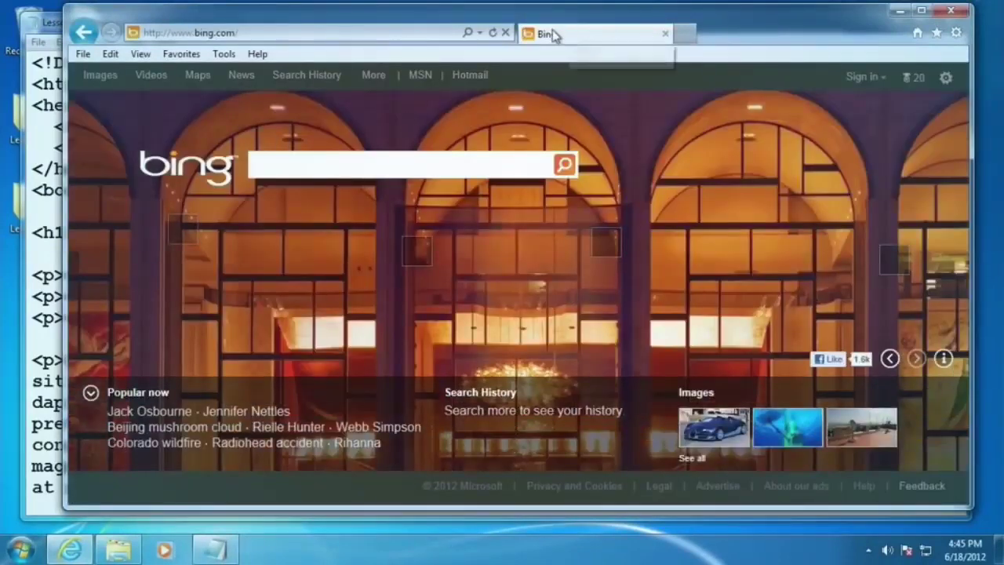
pyautogui.moveTo(286, 17)
pyautogui.mouseDown()
pyautogui.moveTo(275, 39)
pyautogui.moveTo(287, 16)
pyautogui.mouseUp()
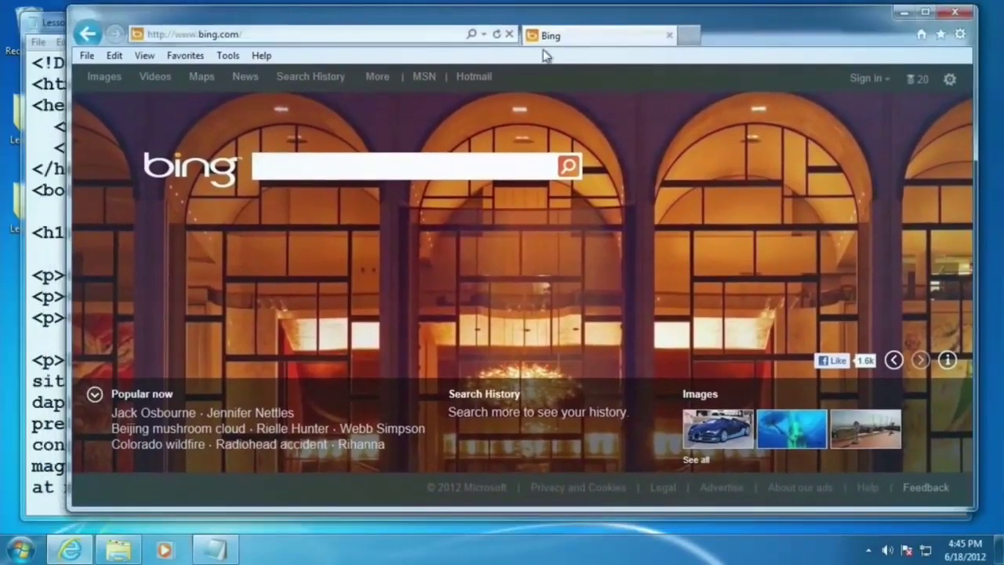
pyautogui.click(87, 36)
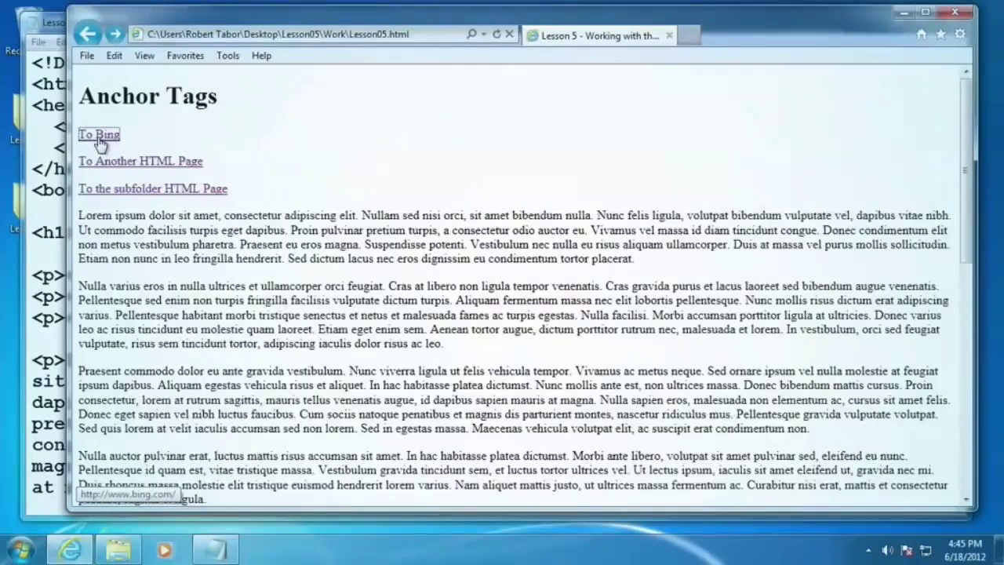
# - In Notepad, add target="_blank" after the href of the To Bing anchor and save the Lesson05 file
pyautogui.click(44, 205)
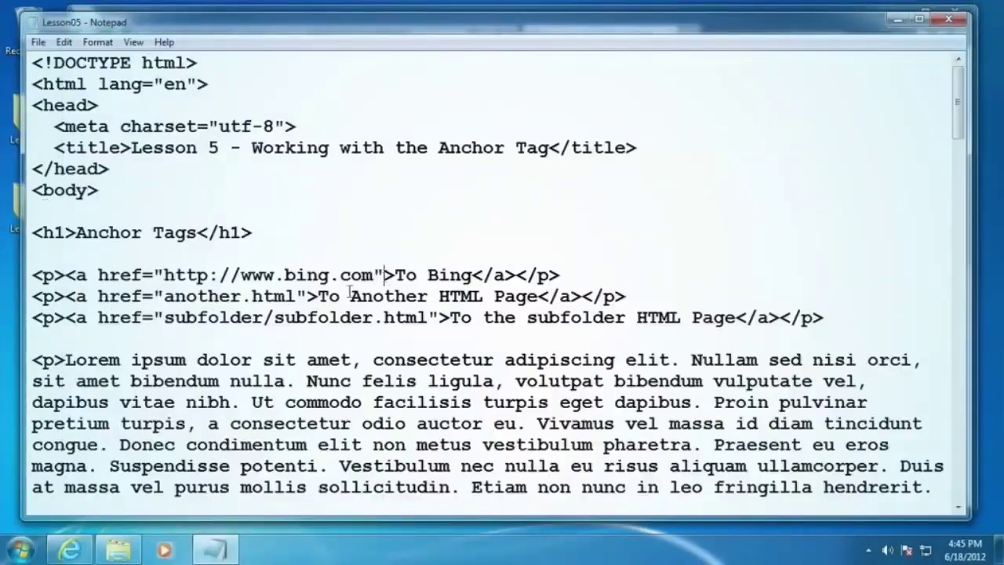
pyautogui.write('target=""')
pyautogui.press('Left')
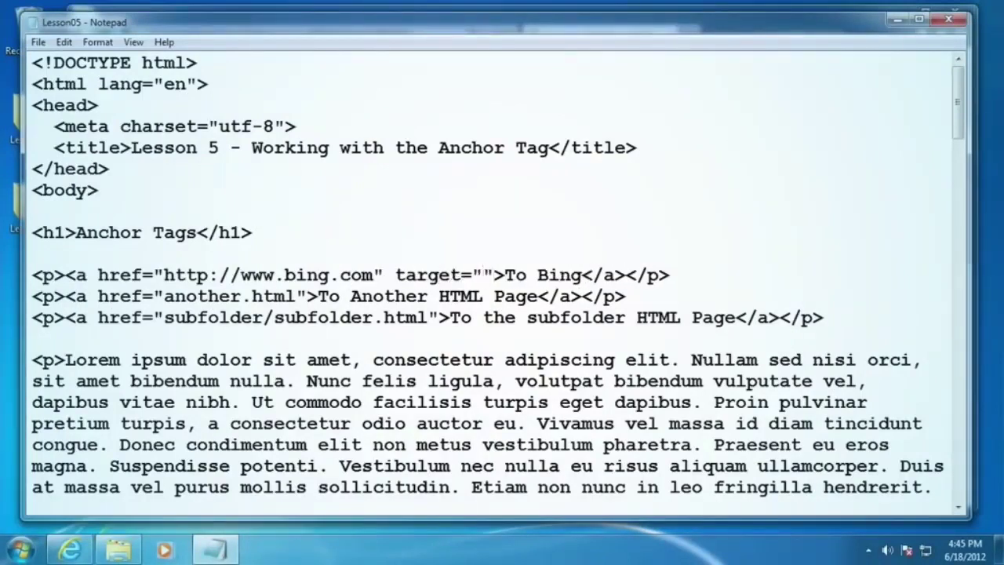
pyautogui.write('_')
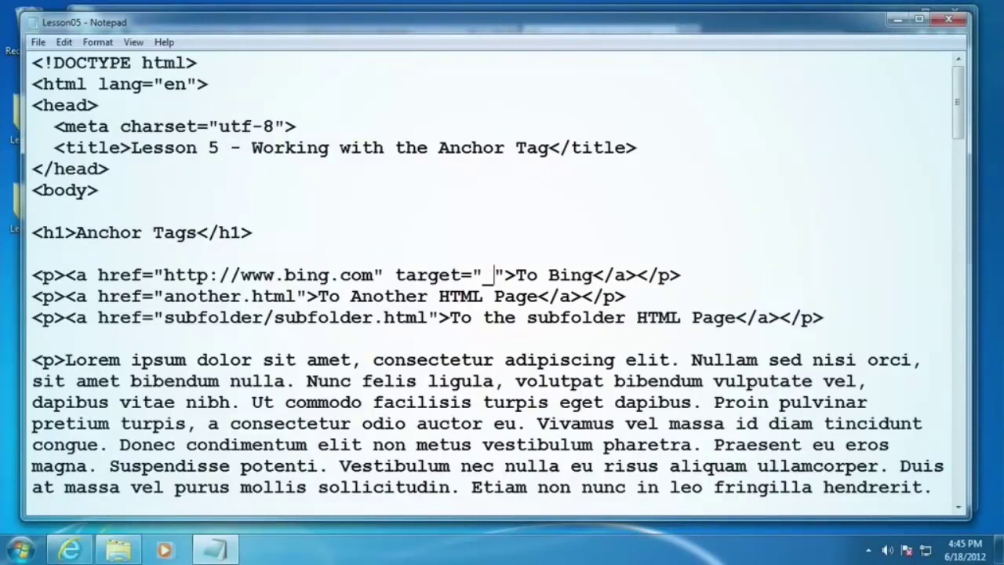
pyautogui.write('blac')
pyautogui.press('BackSpace')
pyautogui.write('nk')
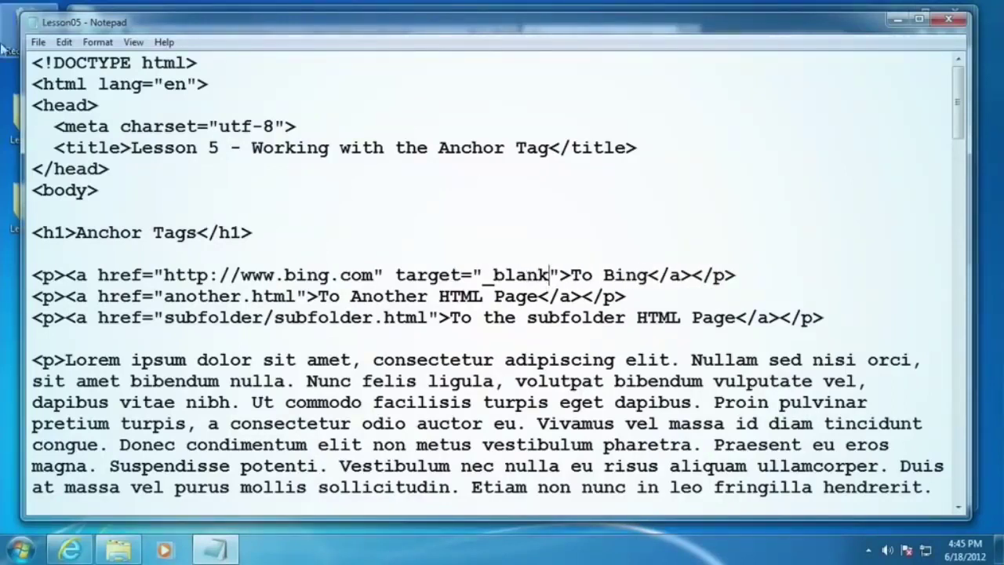
pyautogui.click(37, 42)
pyautogui.click(62, 94)
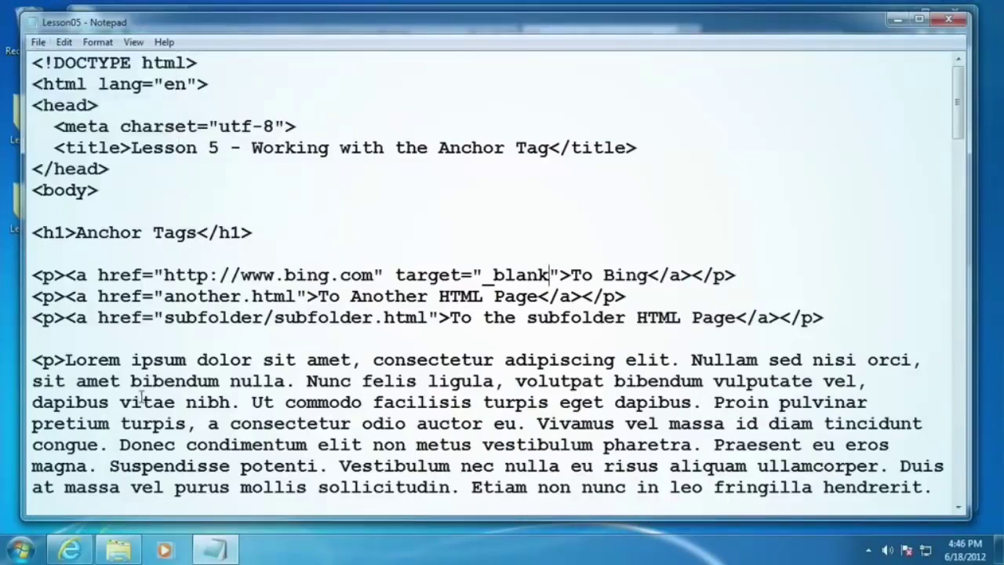
# - Review the _blank value in the Bing anchor, reload Lesson05.html in Internet Explorer and follow the To Bing link
pyautogui.moveTo(72, 553)
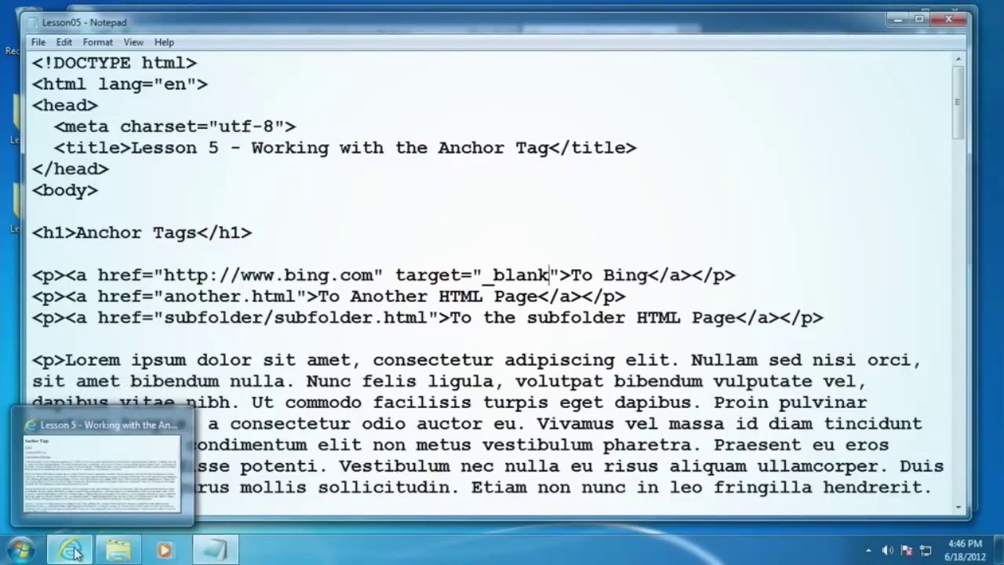
pyautogui.moveTo(486, 278); pyautogui.dragTo(552, 276)
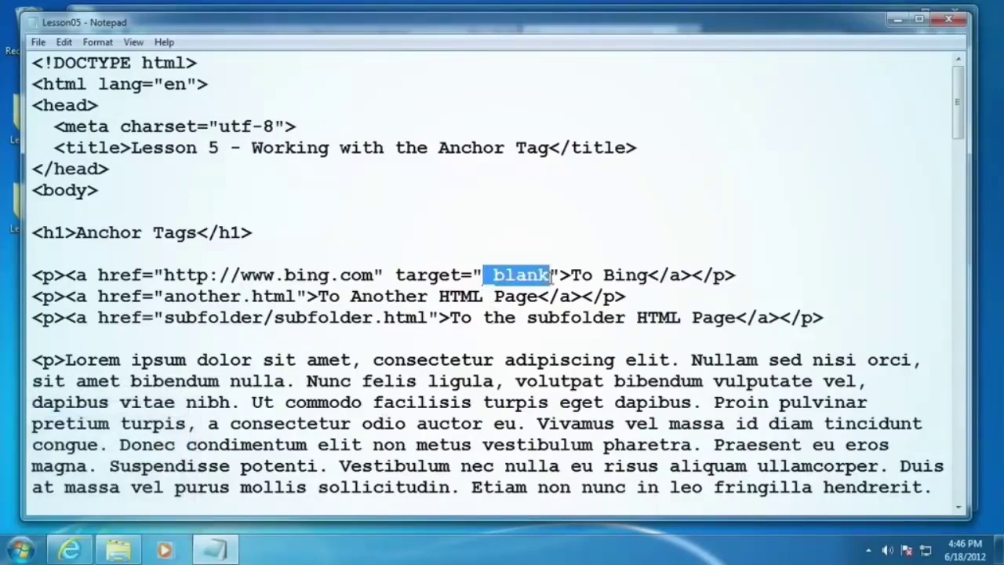
pyautogui.click(475, 292)
pyautogui.click(70, 549)
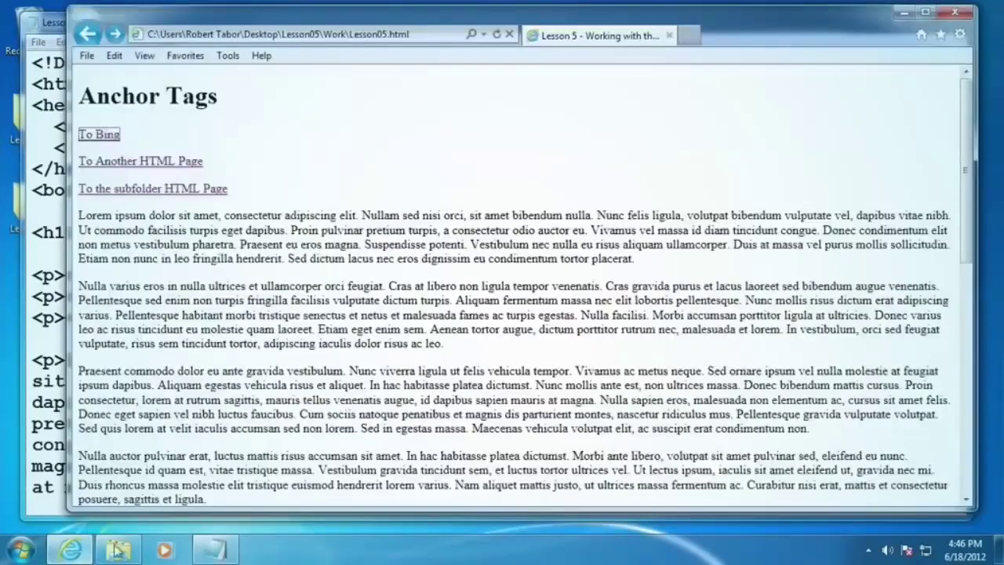
pyautogui.rightClick(367, 137)
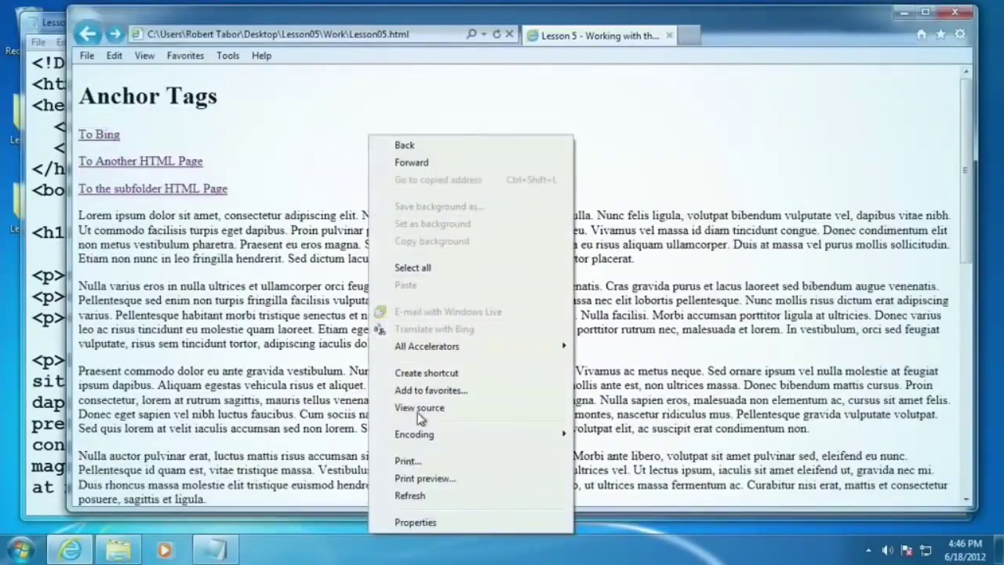
pyautogui.click(411, 495)
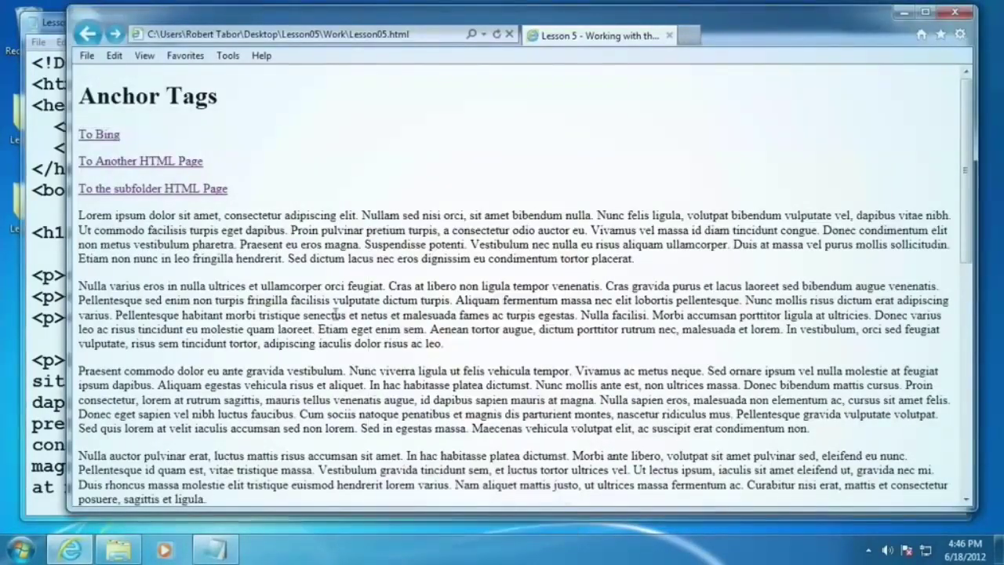
pyautogui.click(100, 136)
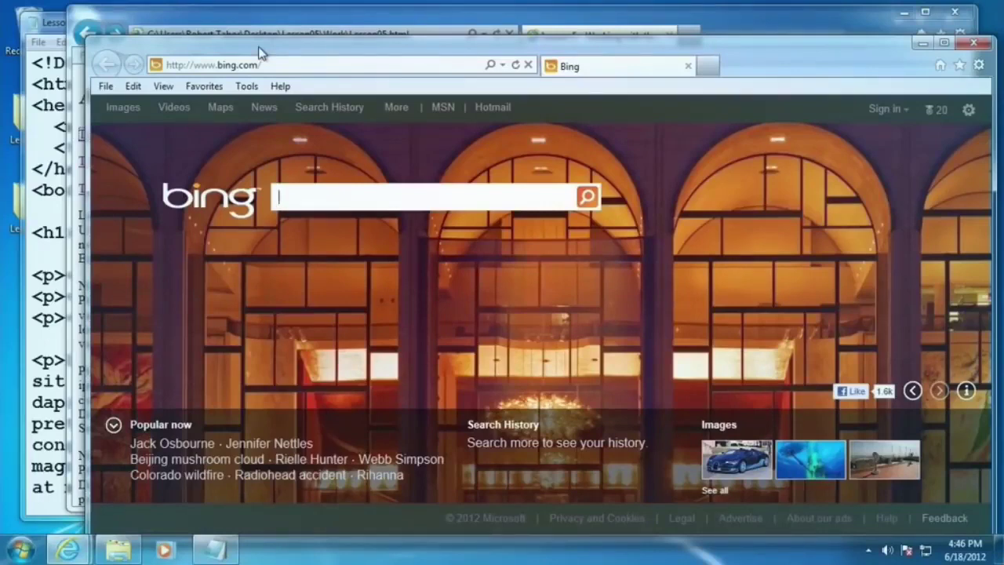
# - Review the Tabbed Browsing Settings in Internet Options, including how pop-ups open, and close them along with the Bing window
pyautogui.click(980, 65)
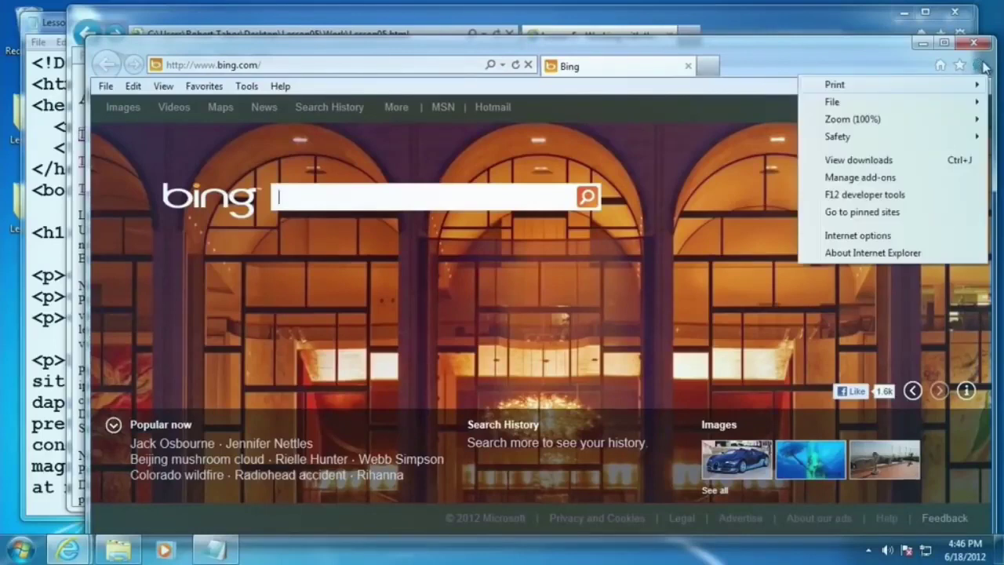
pyautogui.click(904, 235)
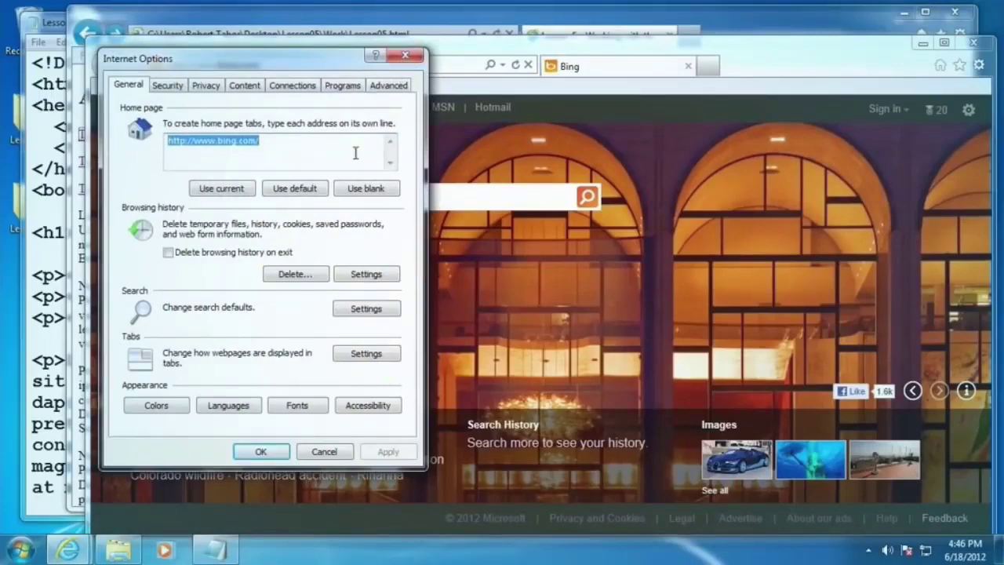
pyautogui.click(353, 355)
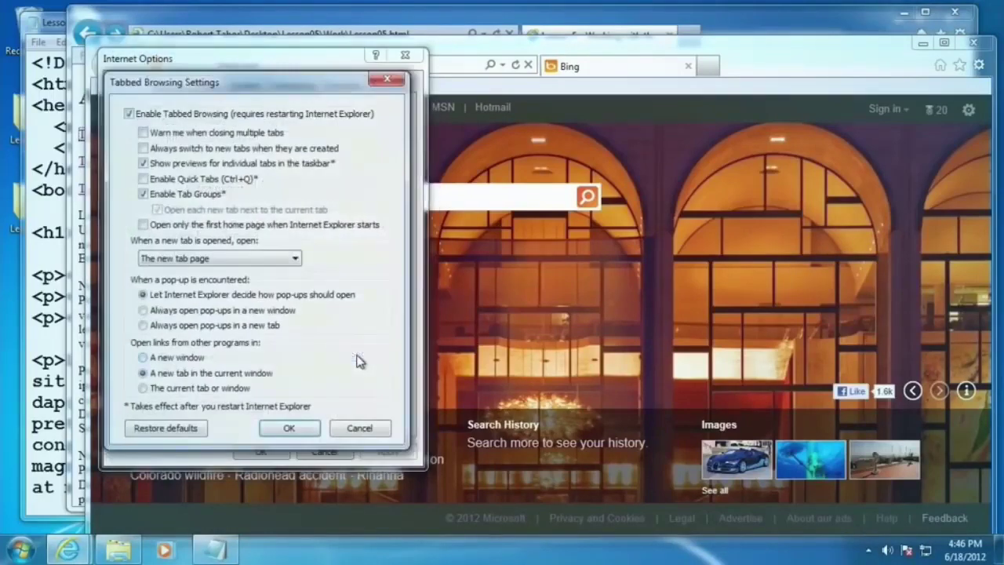
pyautogui.click(386, 80)
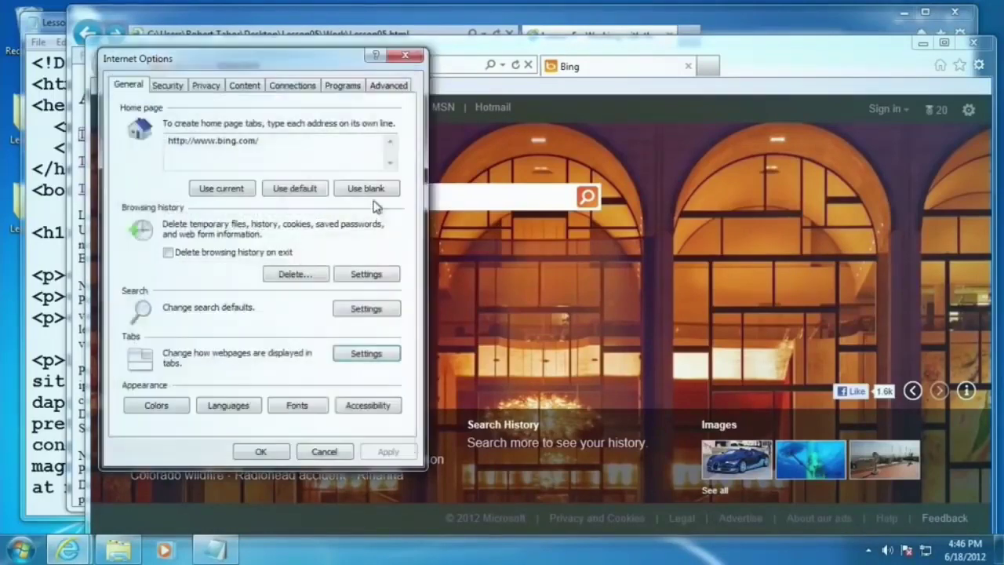
pyautogui.click(405, 55)
pyautogui.click(973, 45)
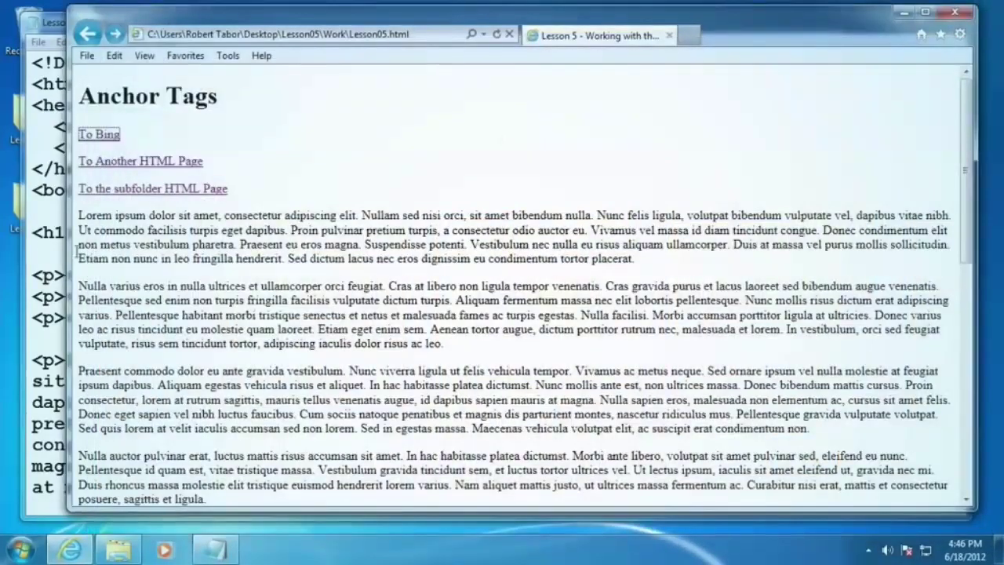
# - Switch to Lesson05 in Notepad and examine the long lorem ipsum paragraphs that follow the three links
pyautogui.click(46, 213)
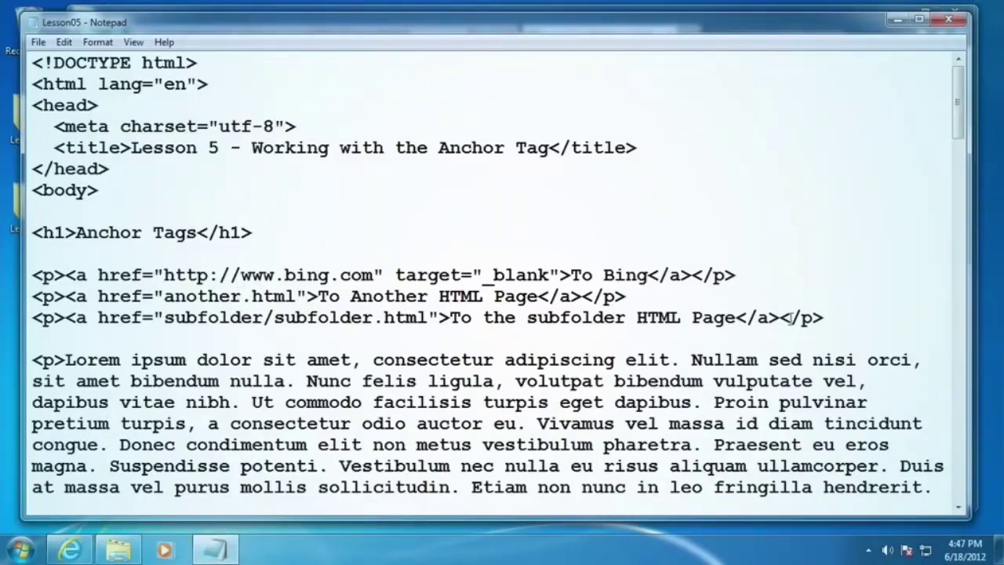
pyautogui.scroll(-3, 848, 321)
pyautogui.moveTo(329, 190); pyautogui.dragTo(405, 334)
pyautogui.click(372, 212)
pyautogui.moveTo(329, 170); pyautogui.dragTo(408, 466)
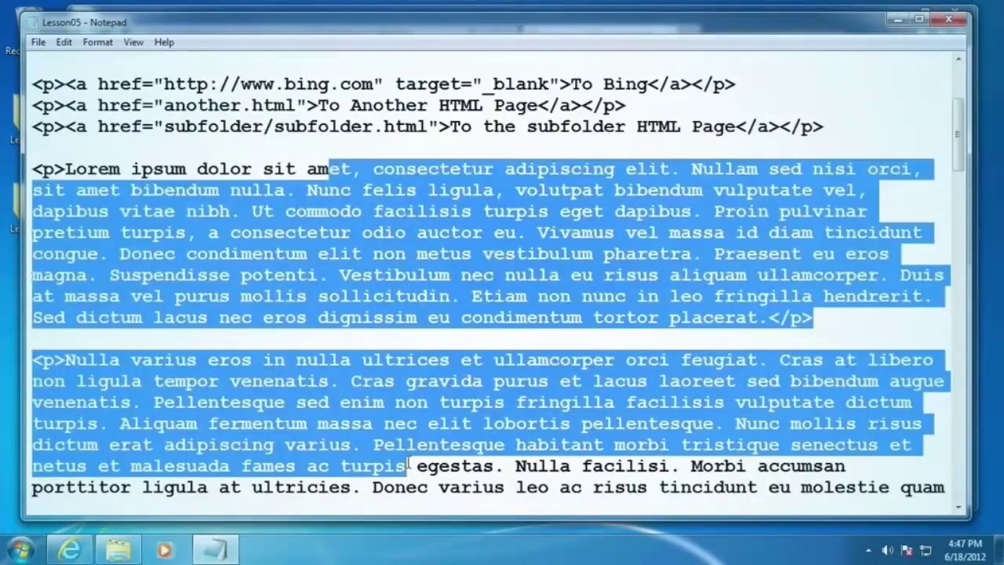
pyautogui.click(408, 466)
pyautogui.scroll(-7, 409, 392)
pyautogui.scroll(9, 409, 346)
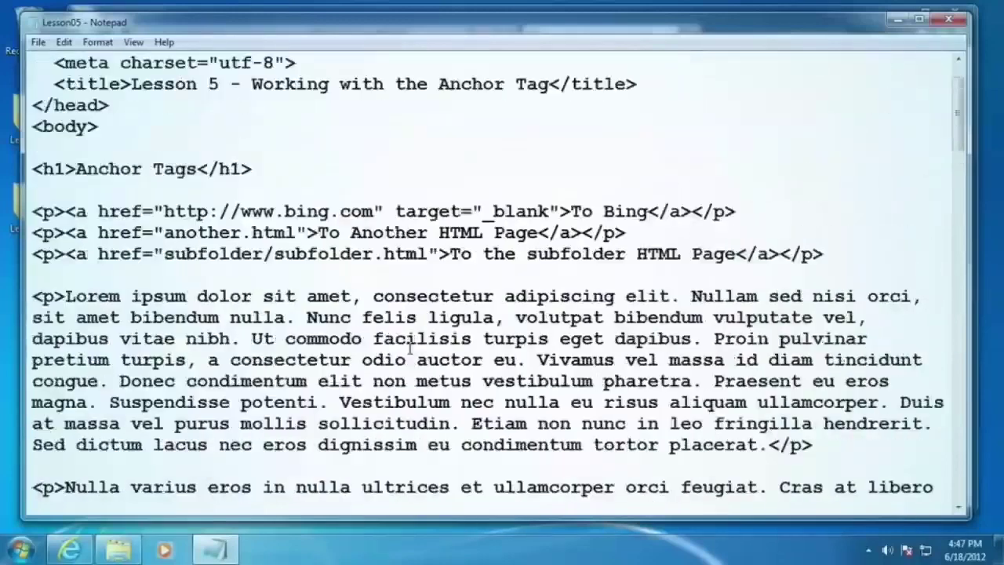
pyautogui.scroll(1, 409, 349)
# - Add a new line below the subfolder link with an empty anchor inside a paragraph: <p><a></a></p>
pyautogui.click(830, 320)
pyautogui.press('Return')
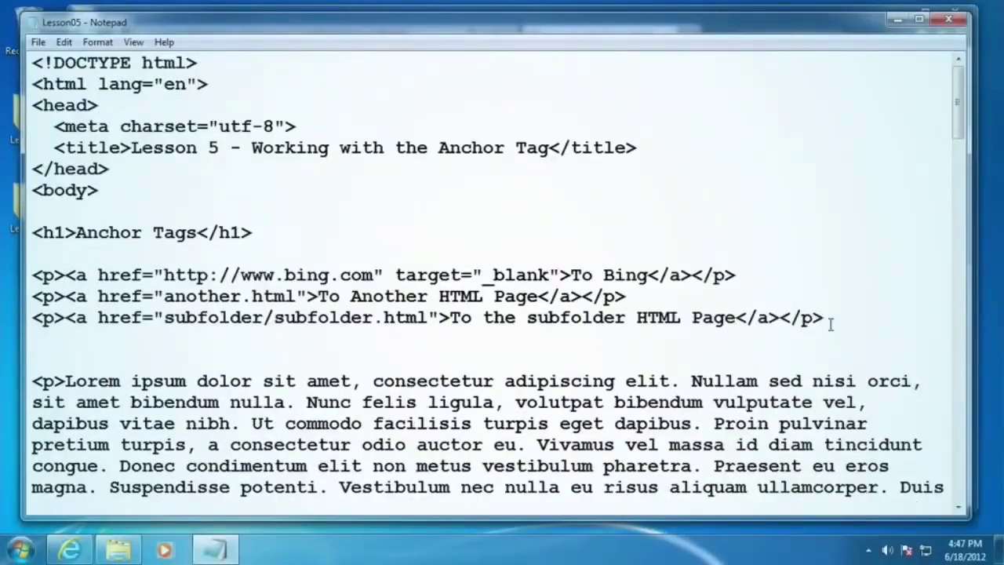
pyautogui.write('<p></')
pyautogui.press('BackSpace')
pyautogui.write('/p>')
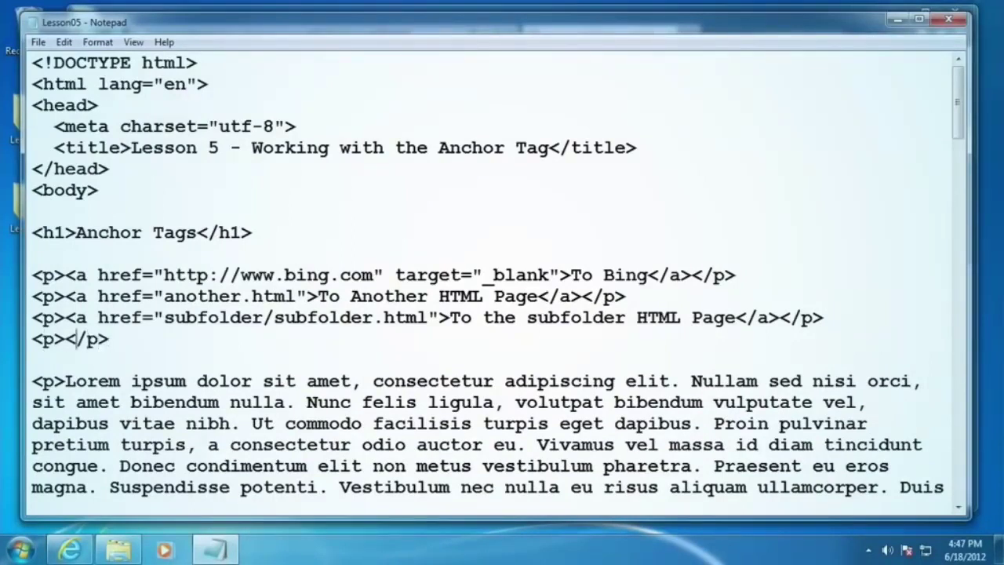
pyautogui.write('<a></a>')
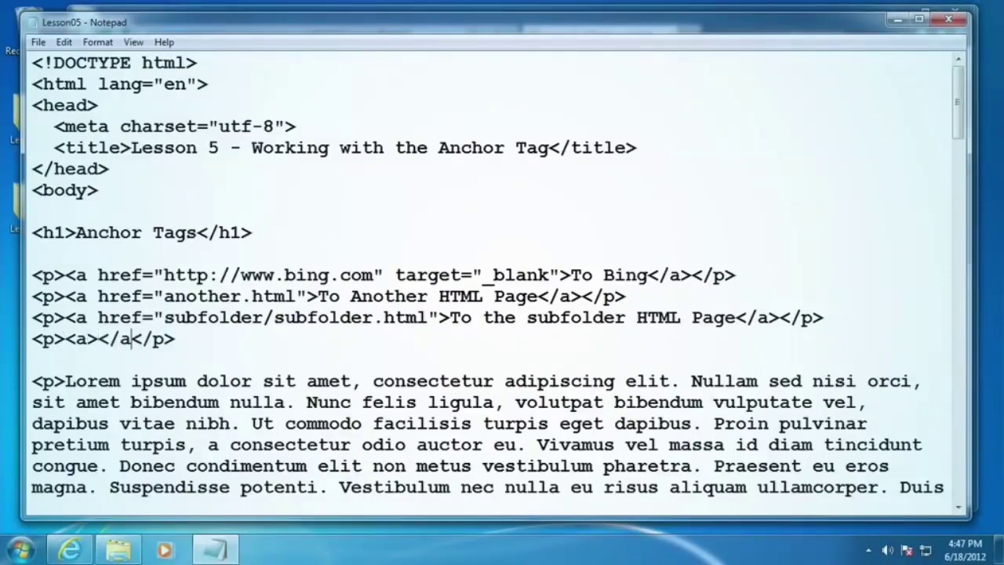
# - Give the new anchor href="#bottom" and the link text "To bottom"
pyautogui.press('Left')
pyautogui.press('Left')
pyautogui.press('Left')
pyautogui.write('href=""')
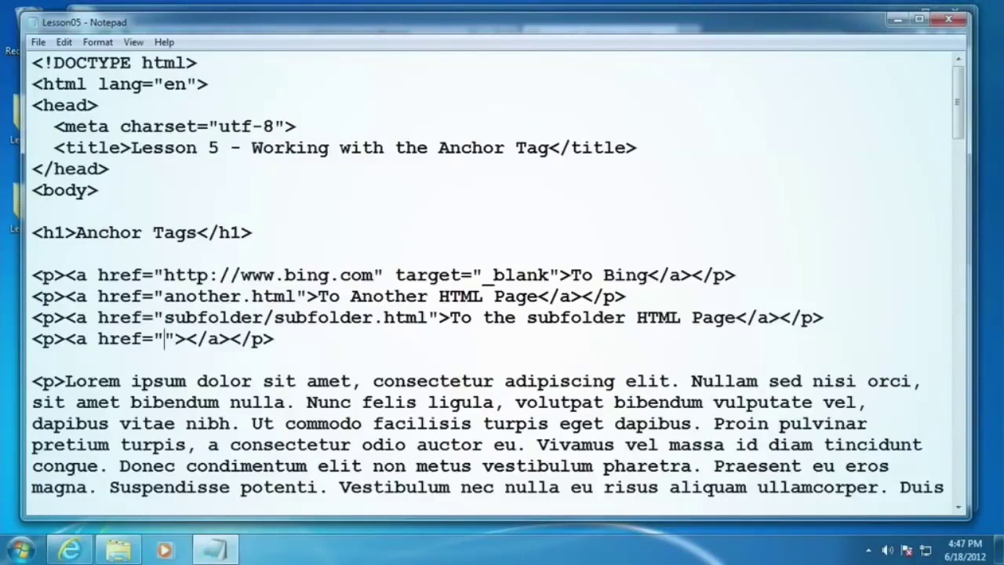
pyautogui.write('#bottom')
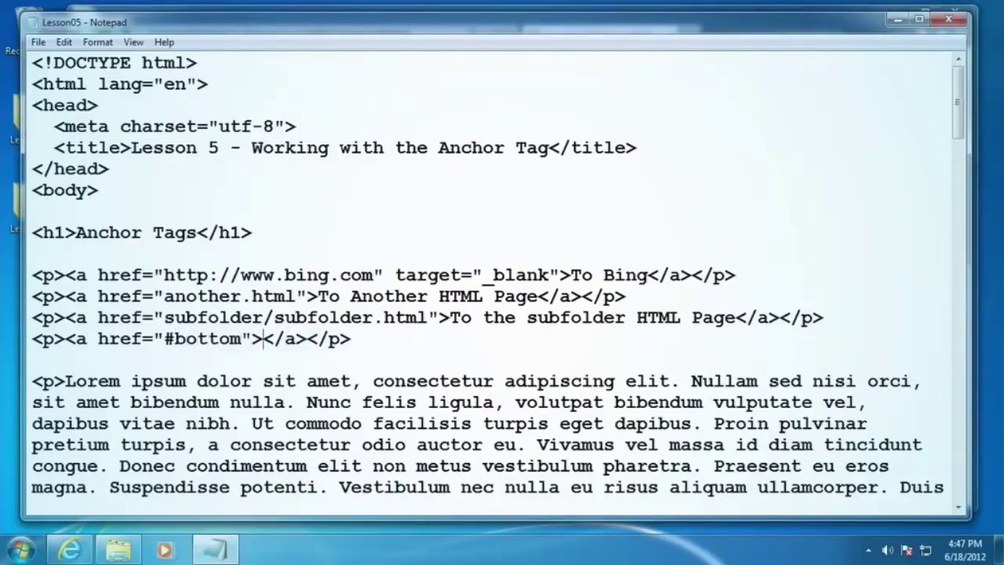
pyautogui.write('To ')
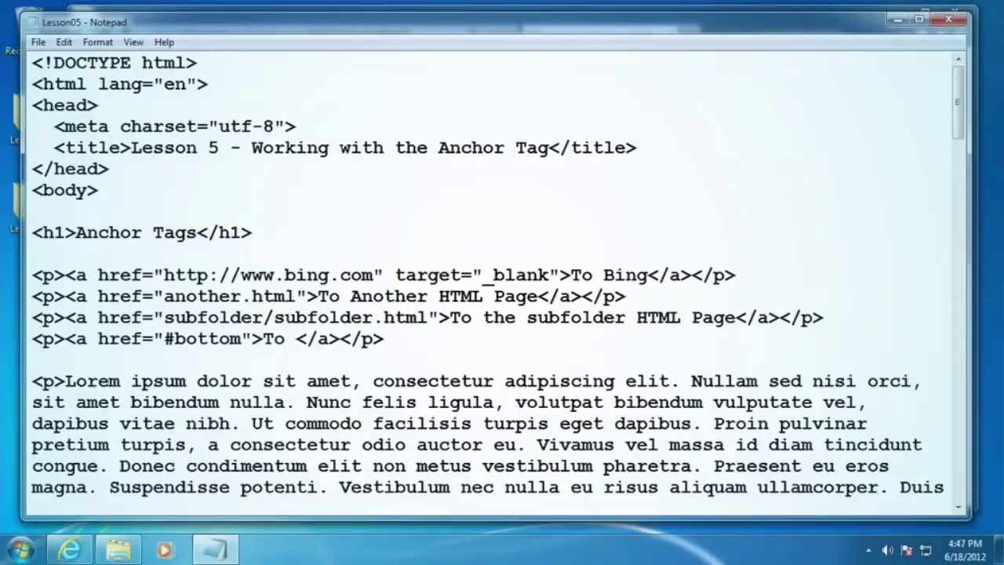
pyautogui.write('bottom')
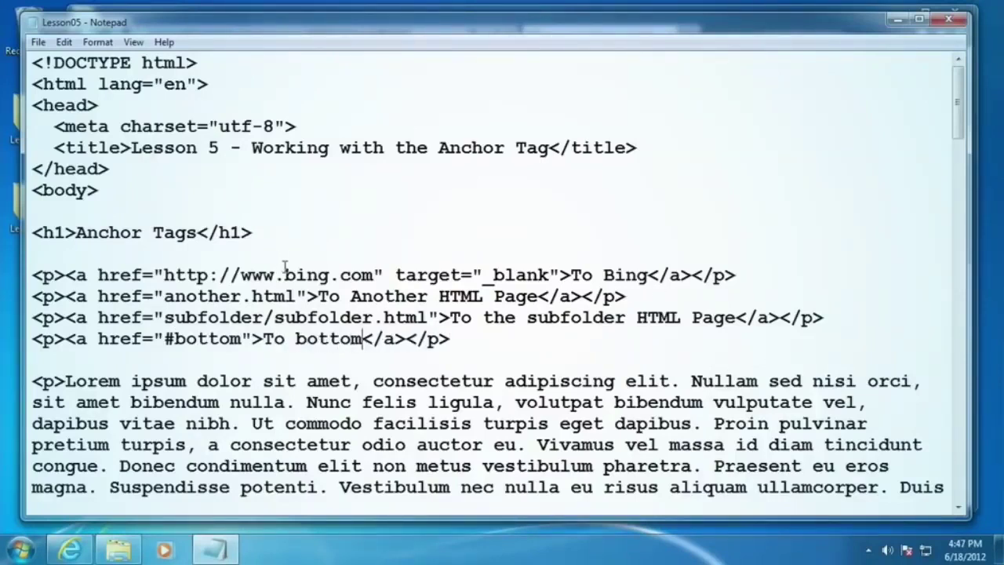
# - Below the "I'm at the bottom" heading near the end of the file, add the anchor <a name="bottom">
pyautogui.scroll(-20, 285, 267)
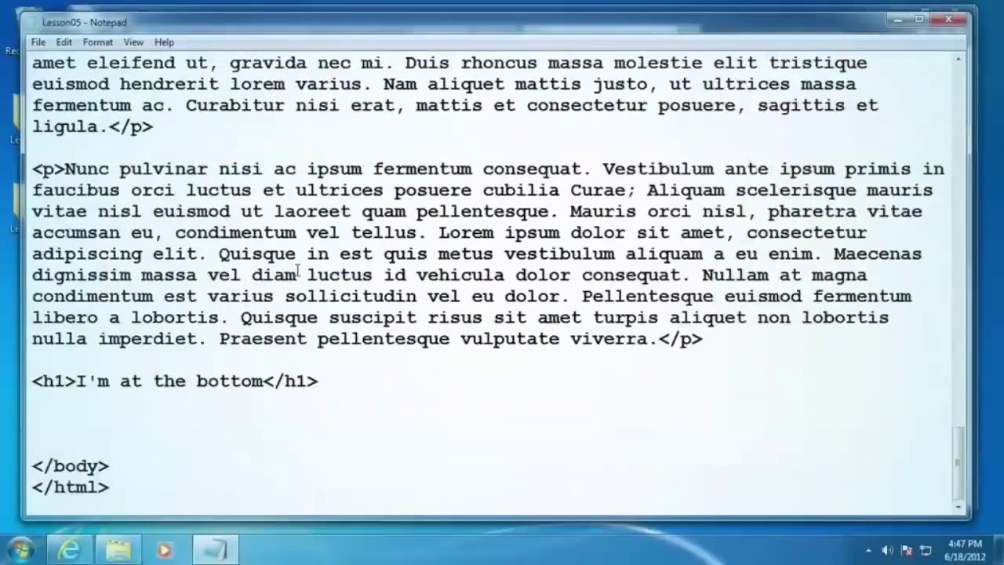
pyautogui.moveTo(31, 380); pyautogui.dragTo(310, 396)
pyautogui.click(116, 416)
pyautogui.write('<a n')
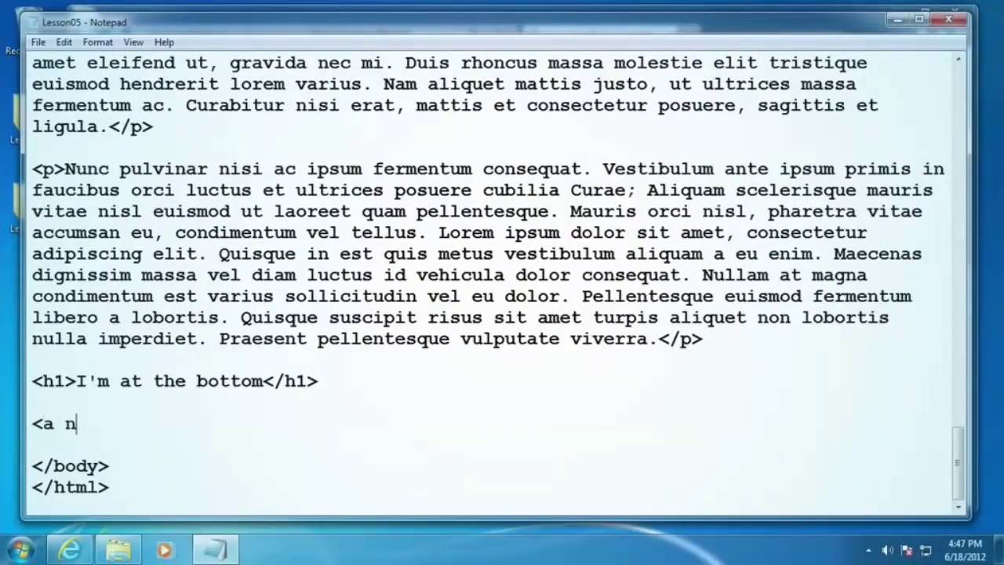
pyautogui.write('ame="bottom">')
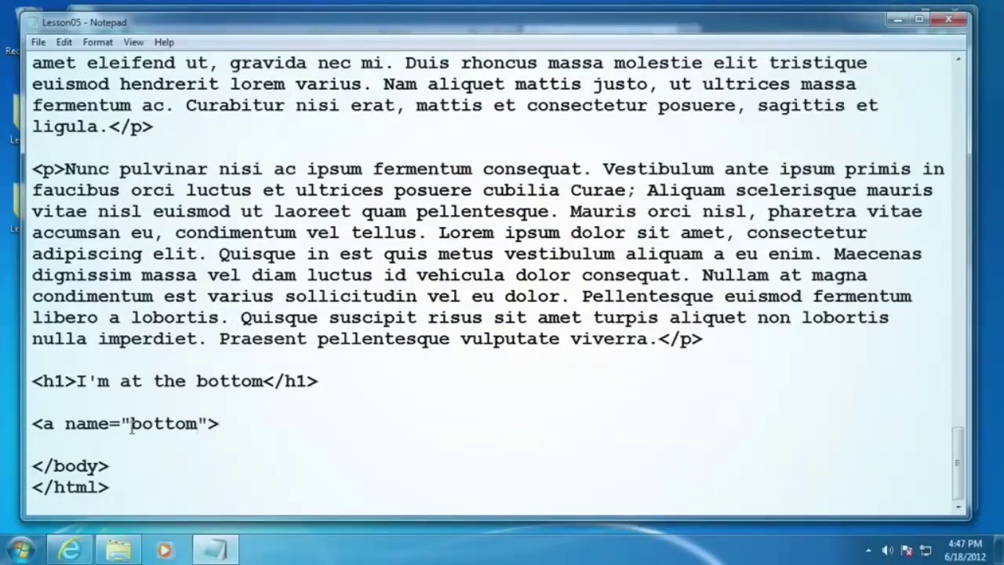
# - Try a # in front of bottom in the anchor's name value and remove it again
pyautogui.write('#')
pyautogui.moveTo(131, 423); pyautogui.dragTo(208, 424)
pyautogui.click(186, 424)
pyautogui.moveTo(142, 424); pyautogui.dragTo(131, 424)
pyautogui.press('Delete')
# - Review the name="bottom" attribute of the anchor and save the Lesson05 file
pyautogui.moveTo(65, 424); pyautogui.dragTo(218, 424)
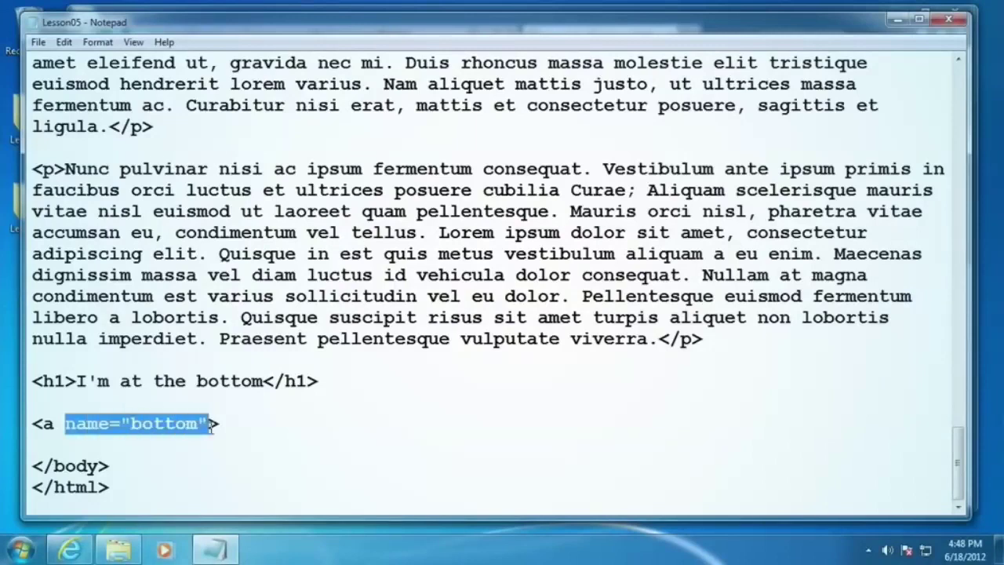
pyautogui.click(212, 445)
pyautogui.click(38, 42)
pyautogui.click(60, 95)
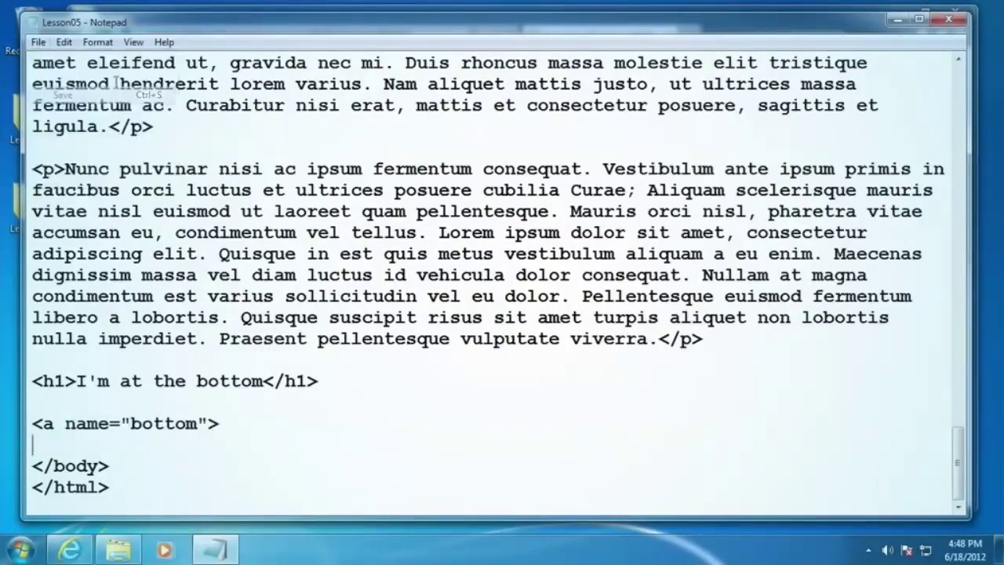
# - Reload Lesson05.html in Internet Explorer, follow the To bottom link, and return to the top of the page
pyautogui.click(70, 549)
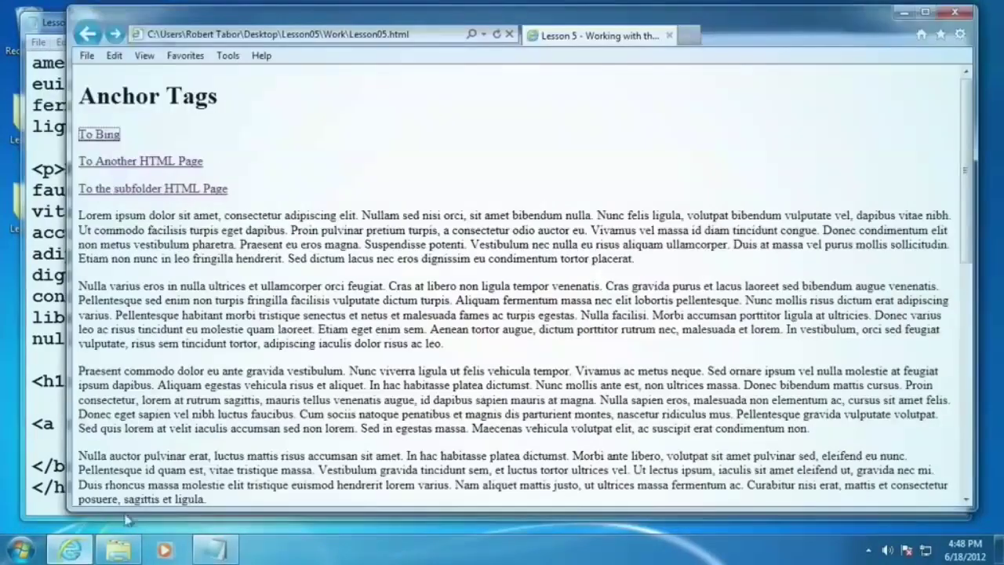
pyautogui.rightClick(383, 136)
pyautogui.click(432, 492)
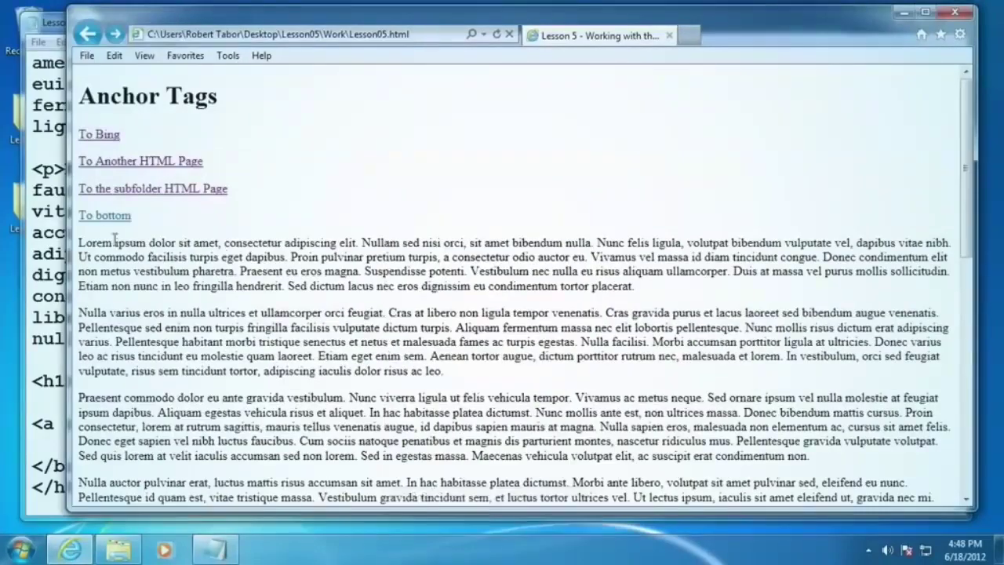
pyautogui.click(104, 216)
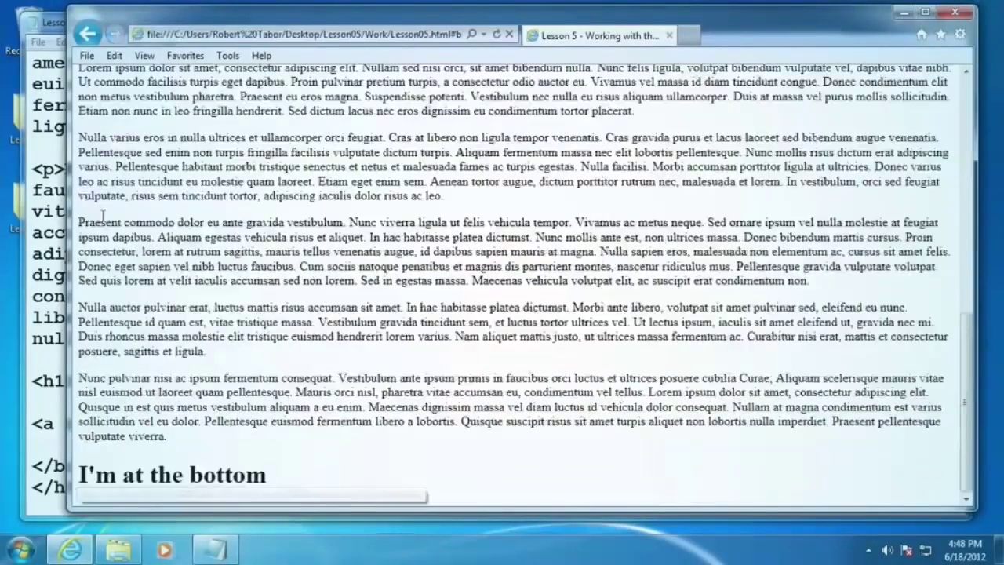
pyautogui.moveTo(963, 360)
pyautogui.mouseDown()
pyautogui.moveTo(951, 128)
pyautogui.moveTo(962, 362)
pyautogui.mouseUp()
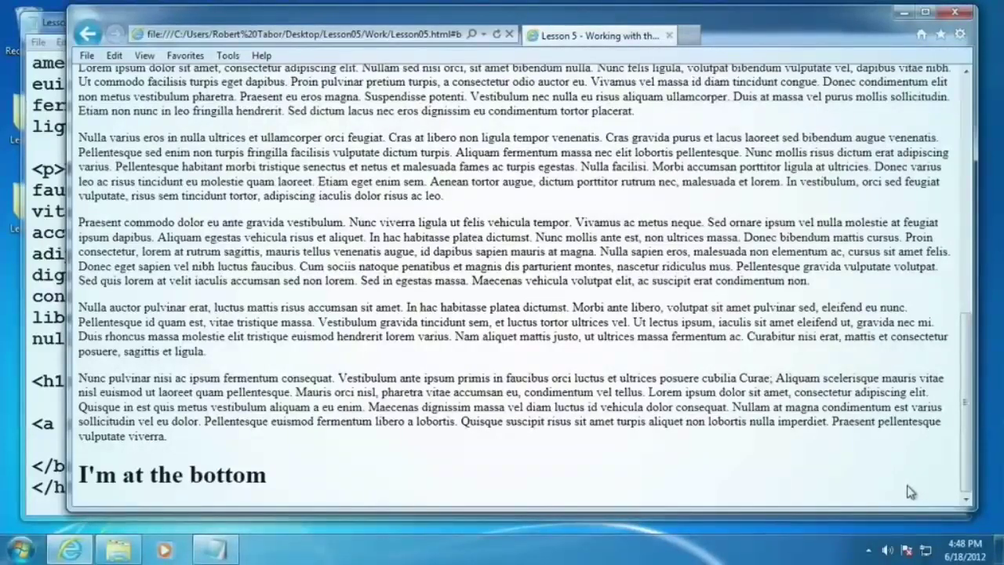
pyautogui.scroll(3, 889, 322)
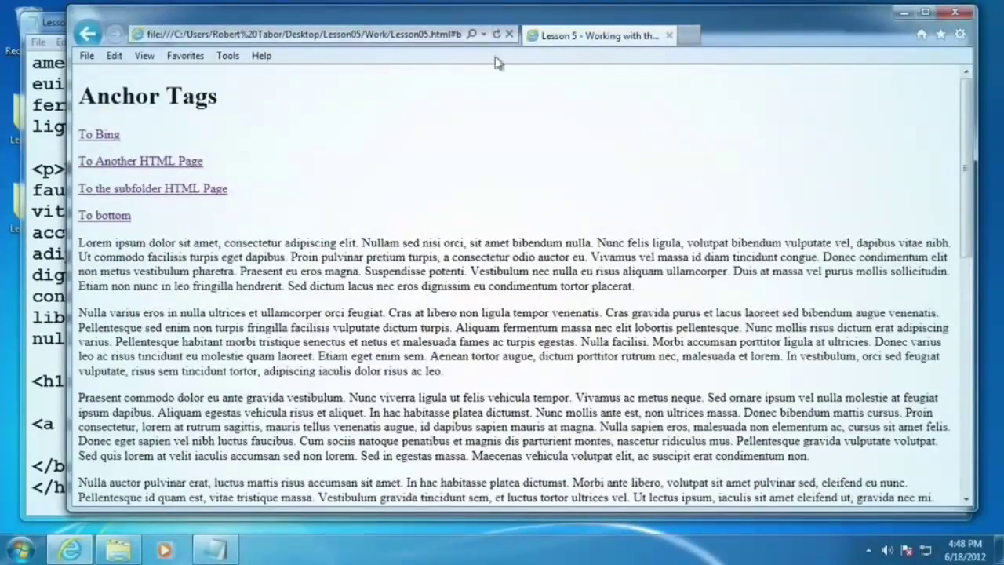
# - Open the html5 Edition for Web Authors favorite and browse its table of contents to section 2.1, Terminology
pyautogui.click(940, 37)
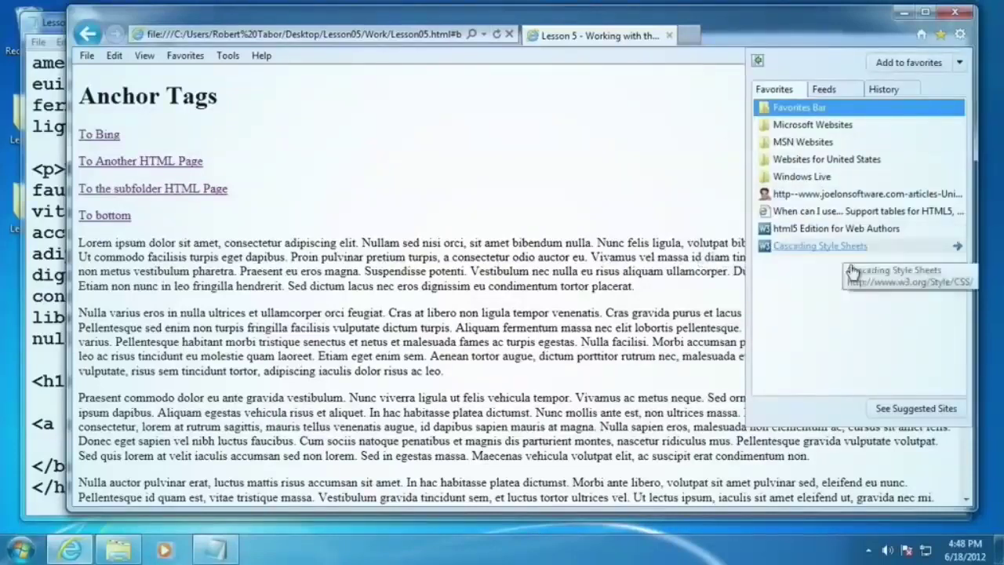
pyautogui.click(839, 229)
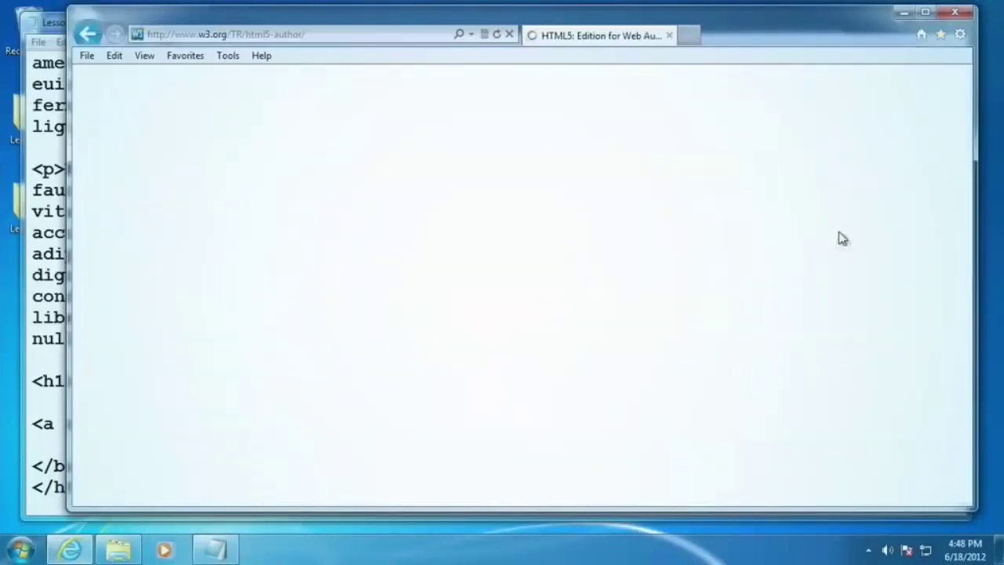
pyautogui.scroll(-3, 608, 298)
pyautogui.scroll(-15, 607, 297)
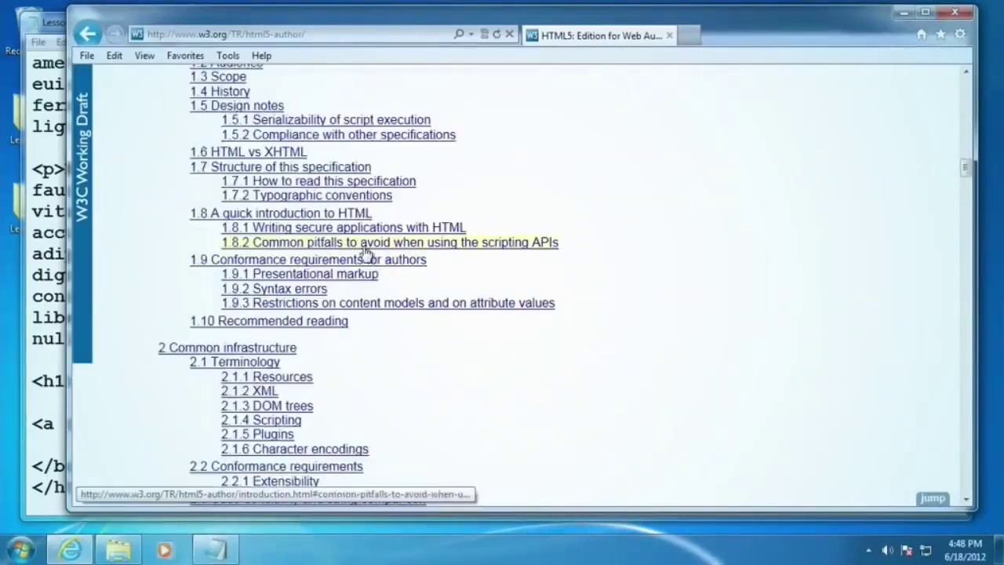
pyautogui.scroll(-2, 365, 299)
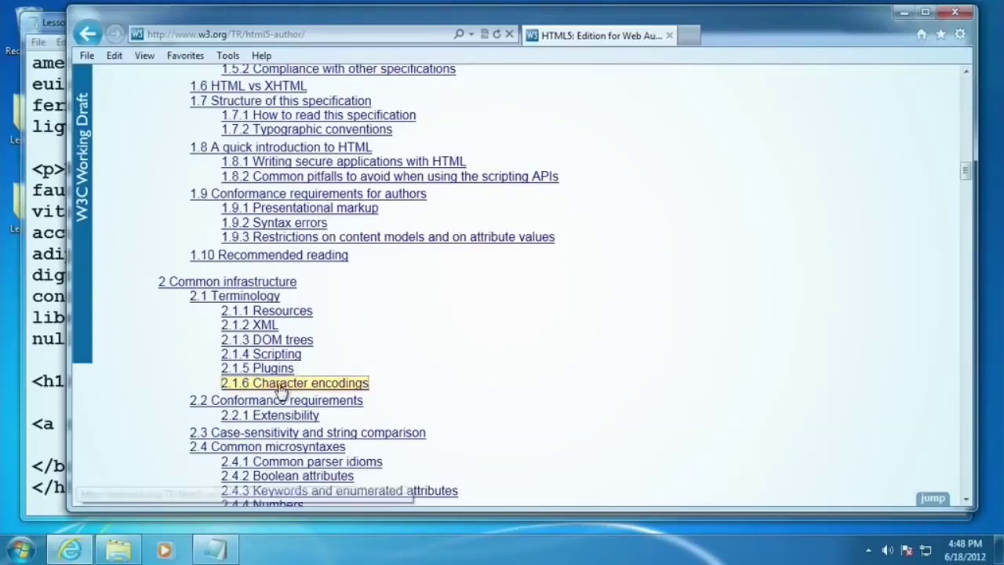
# - Open the 2.1.6 Character encodings link in a new tab and view that section
pyautogui.rightClick(278, 386)
pyautogui.click(338, 142)
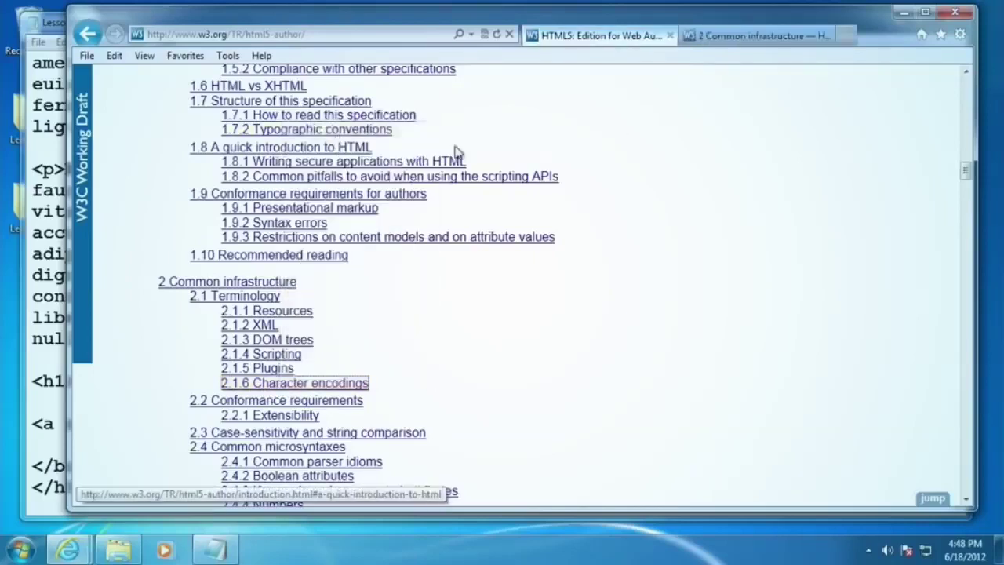
pyautogui.click(760, 35)
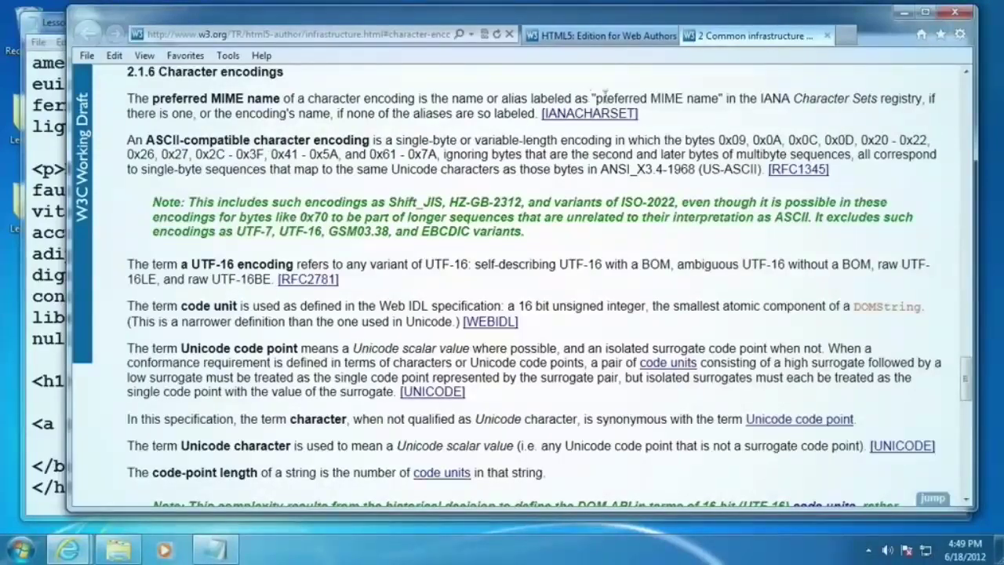
# - Close the browser window and reopen Lesson05 from the Work folder in Internet Explorer
pyautogui.click(956, 13)
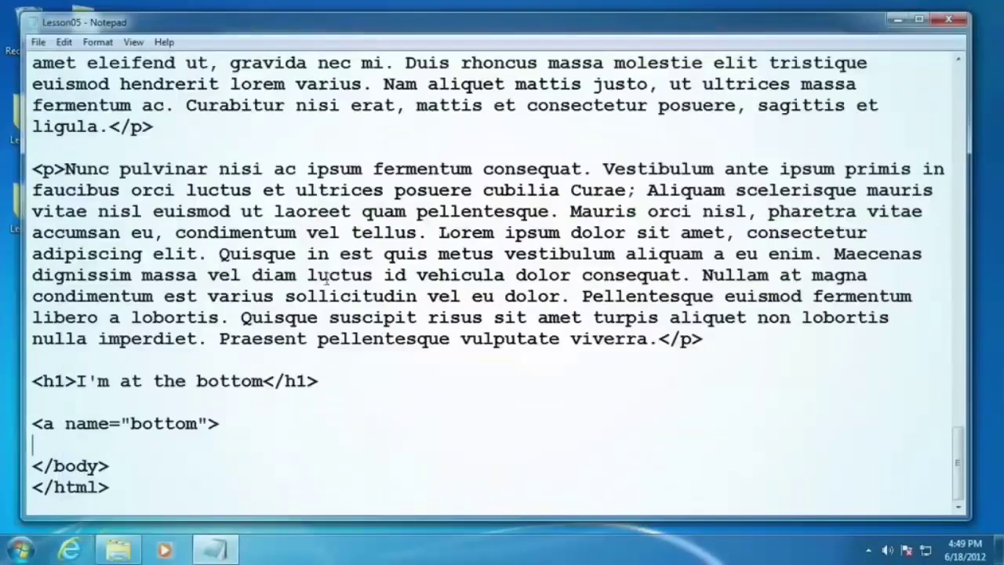
pyautogui.click(112, 554)
pyautogui.click(235, 66)
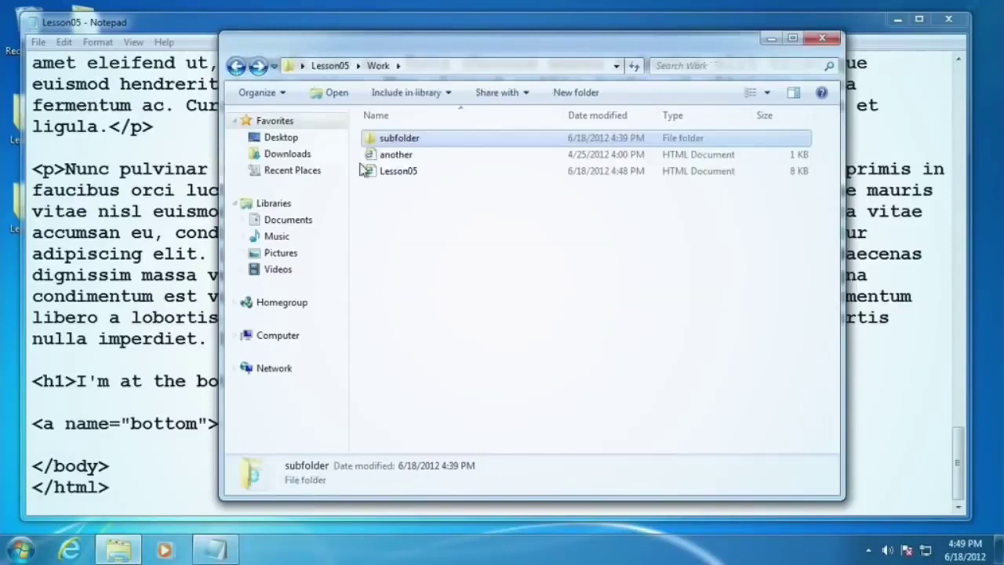
pyautogui.click(388, 172)
pyautogui.doubleClick(383, 174)
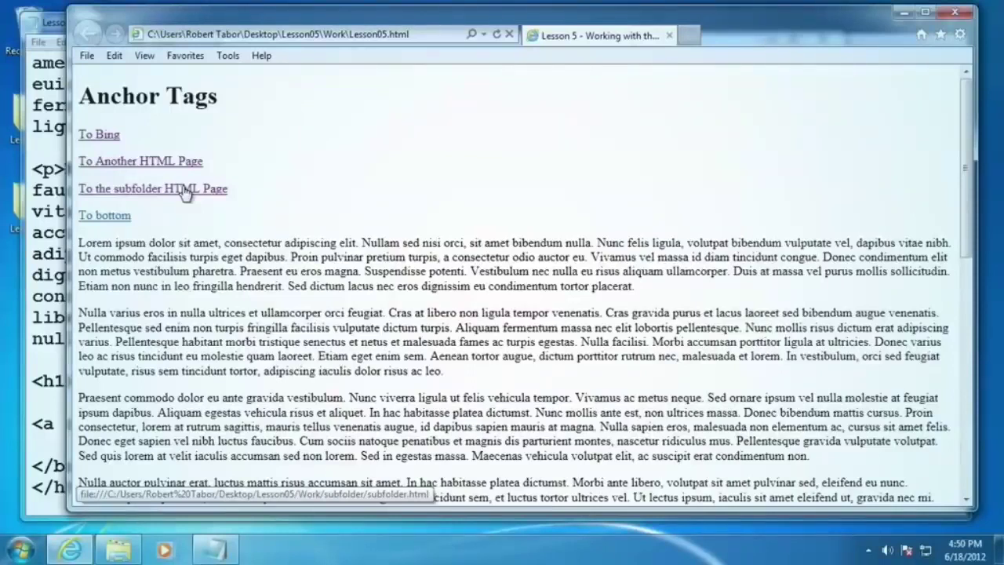
# - Delete Internet Explorer's temporary files, cookies and history while preserving Favorites website data, and dismiss the completion notification
pyautogui.click(960, 36)
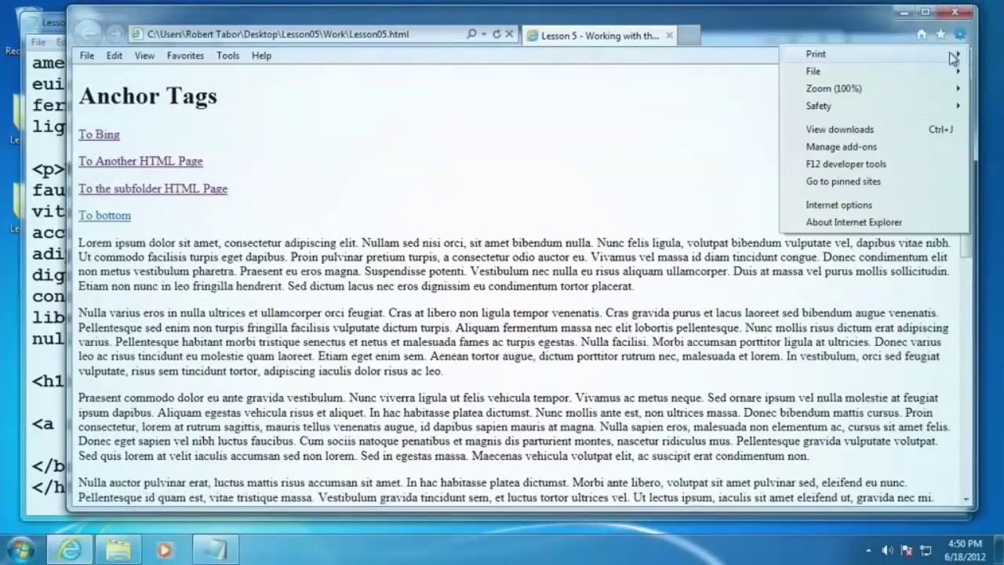
pyautogui.click(890, 206)
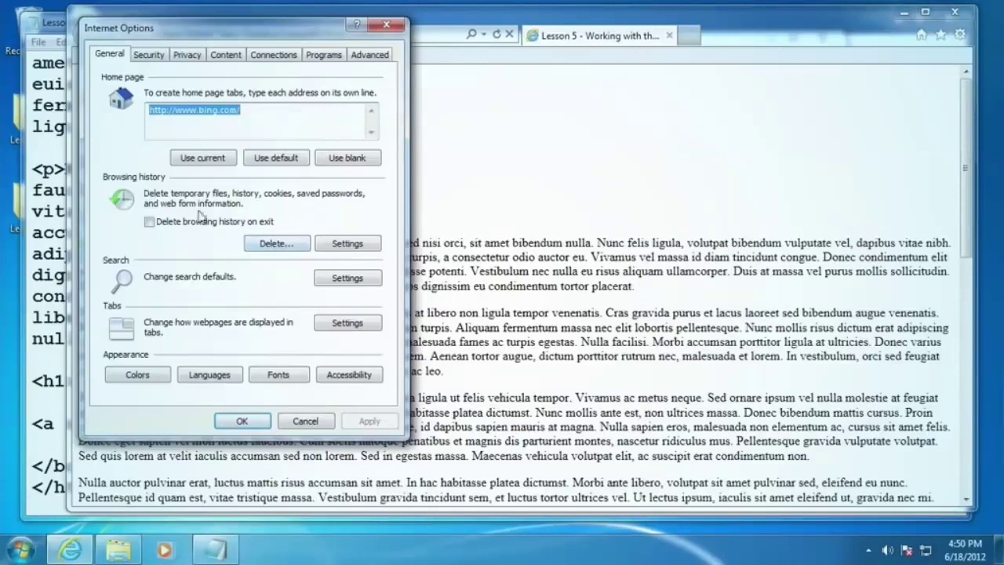
pyautogui.click(280, 245)
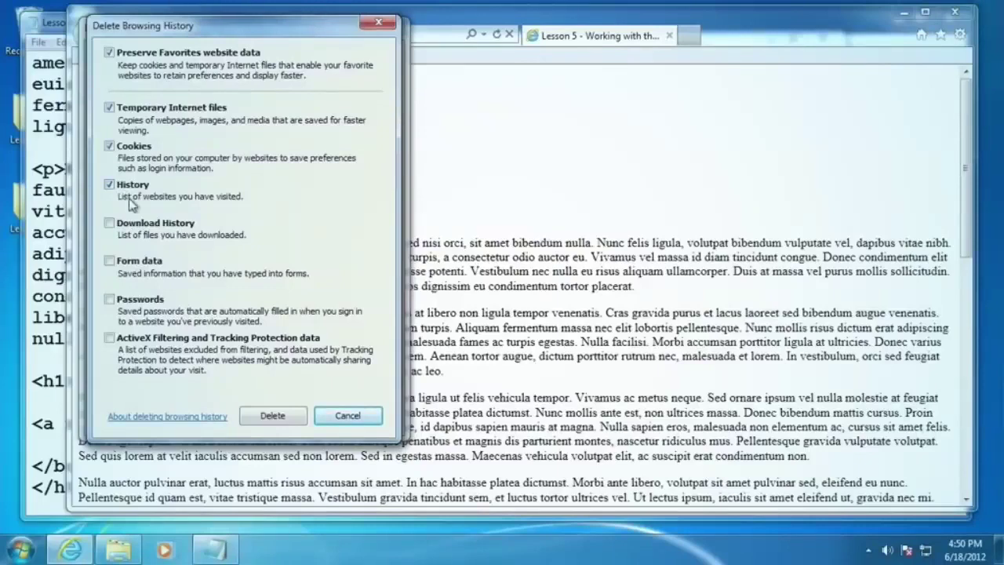
pyautogui.click(274, 416)
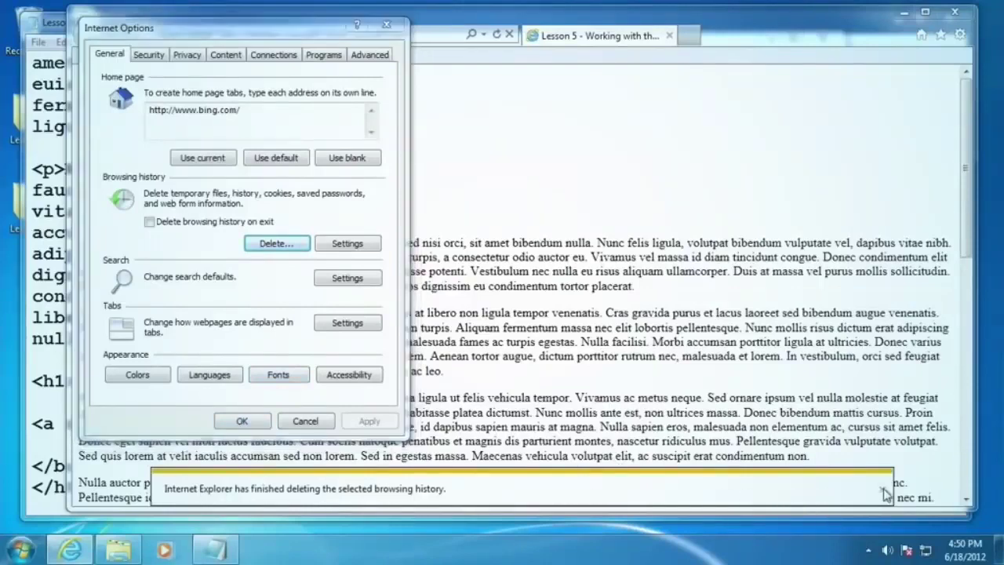
pyautogui.click(245, 421)
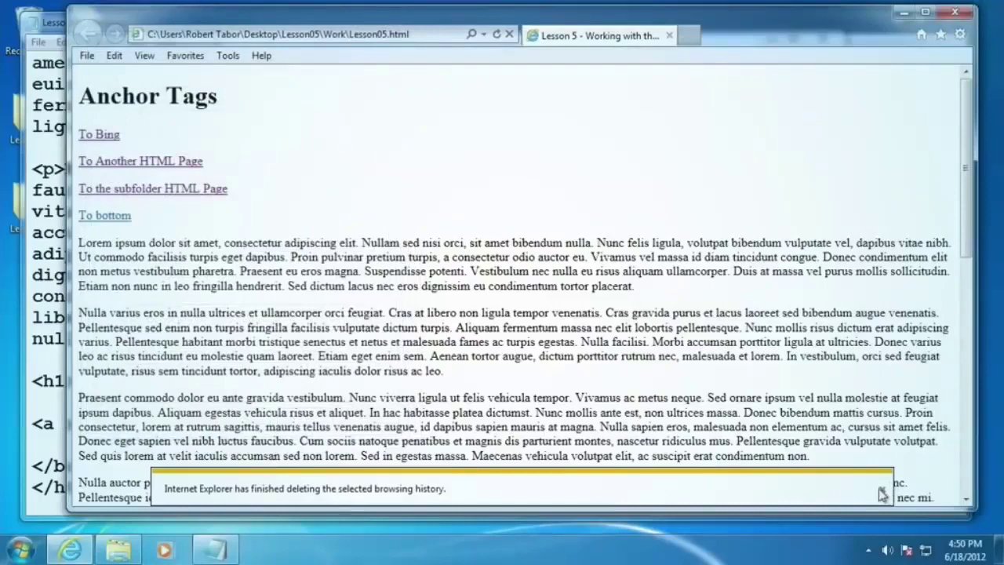
pyautogui.click(881, 489)
# - Close Internet Explorer and open Lesson05 again from the Work folder to check its link colors
pyautogui.click(954, 12)
pyautogui.click(444, 278)
pyautogui.doubleClick(392, 174)
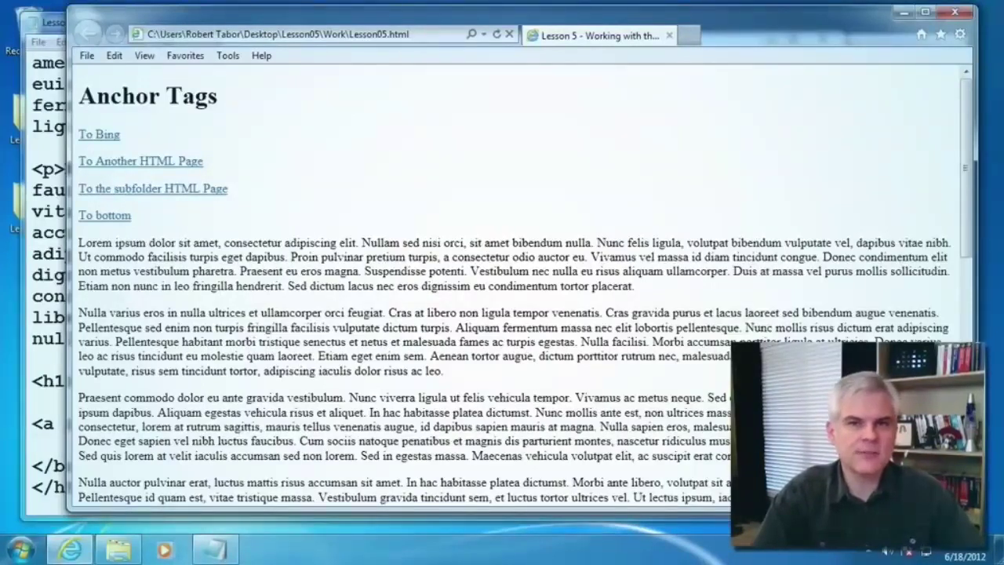
# - Switch to the Work folder in Windows Explorer and select the folder named subfolder
pyautogui.click(118, 549)
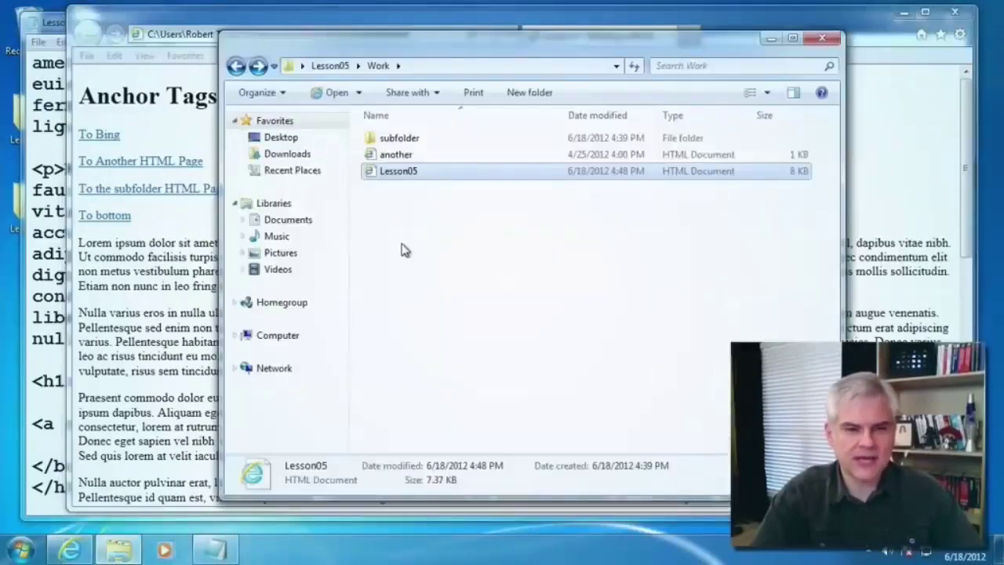
pyautogui.click(389, 140)
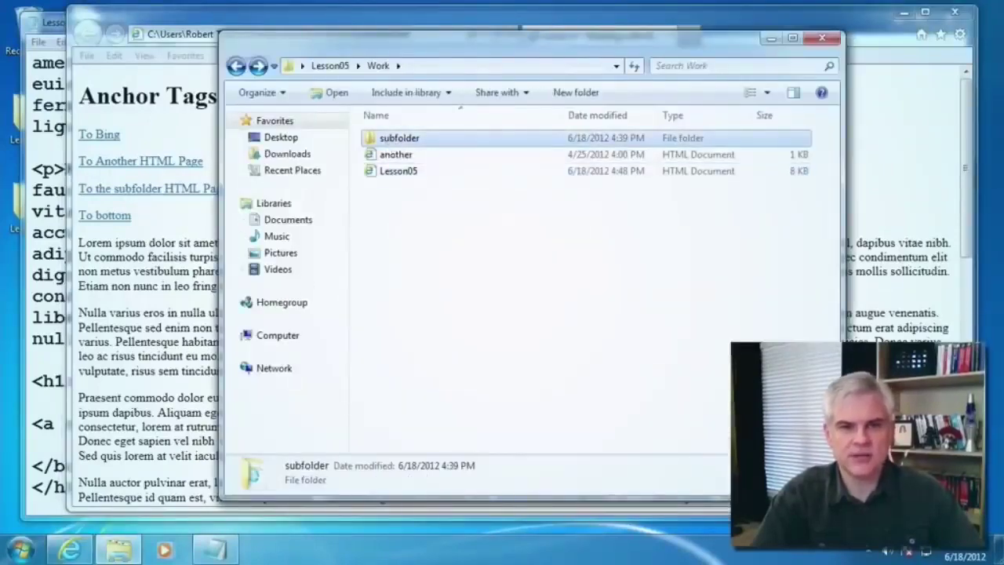